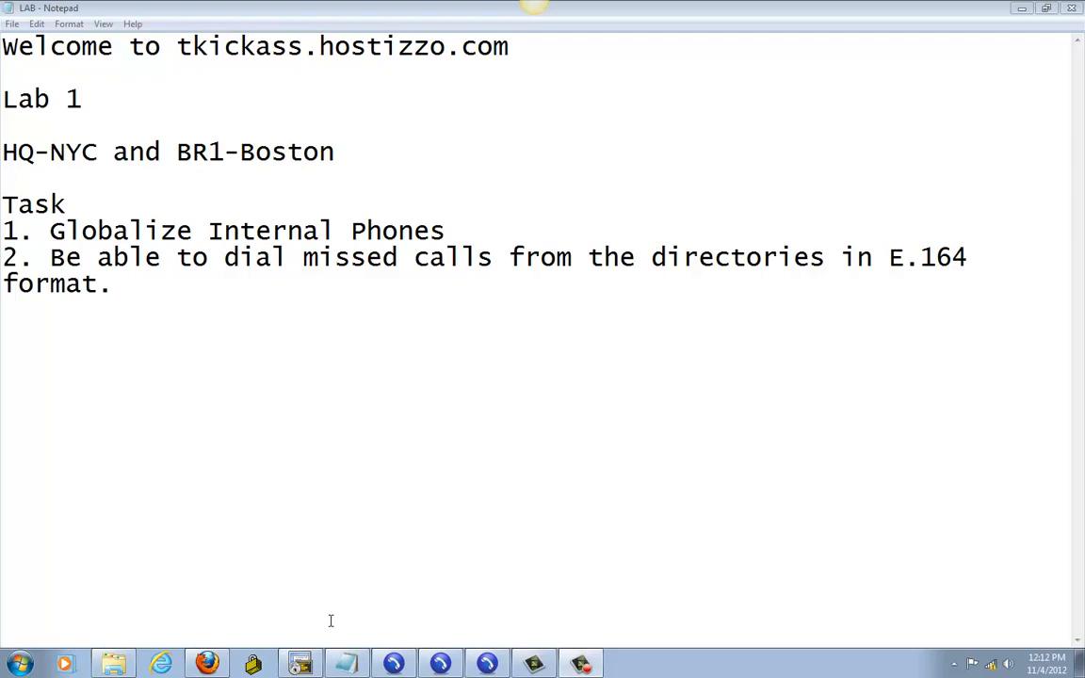
Step: Bring up both IP phone windows and place a test call from extension 5001 to 1001, ending it while it rings
{"action": "left_click", "coordinate": [311, 669]}
{"action": "left_click", "coordinate": [440, 665]}
{"action": "left_click", "coordinate": [487, 665]}
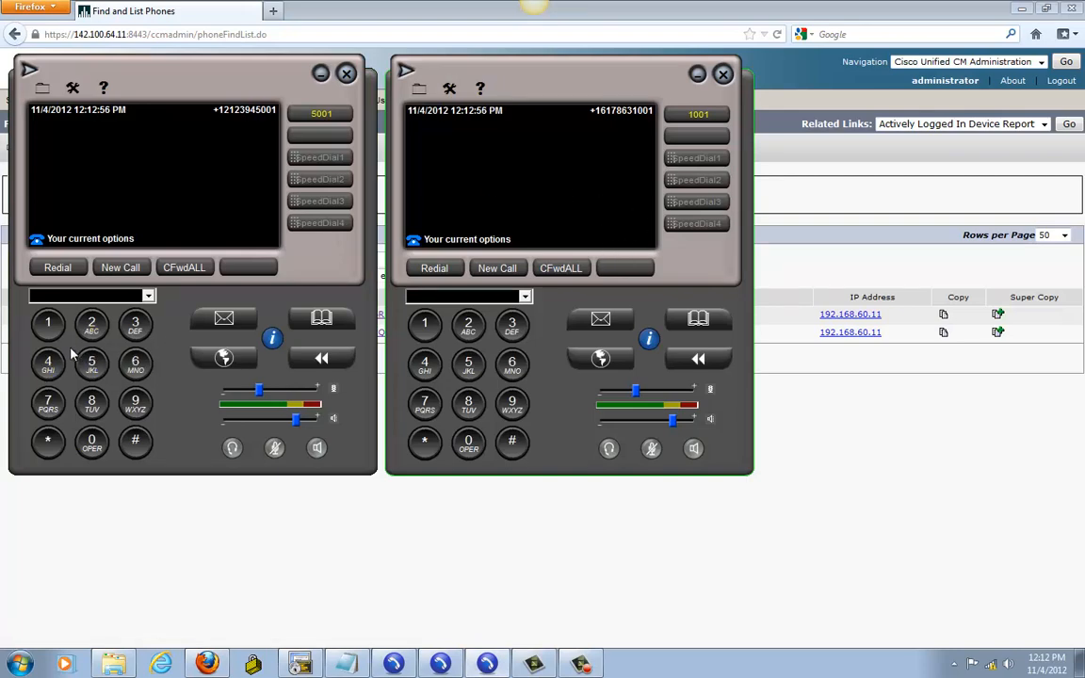
{"action": "left_click", "coordinate": [171, 296]}
{"action": "type", "text": "500"}
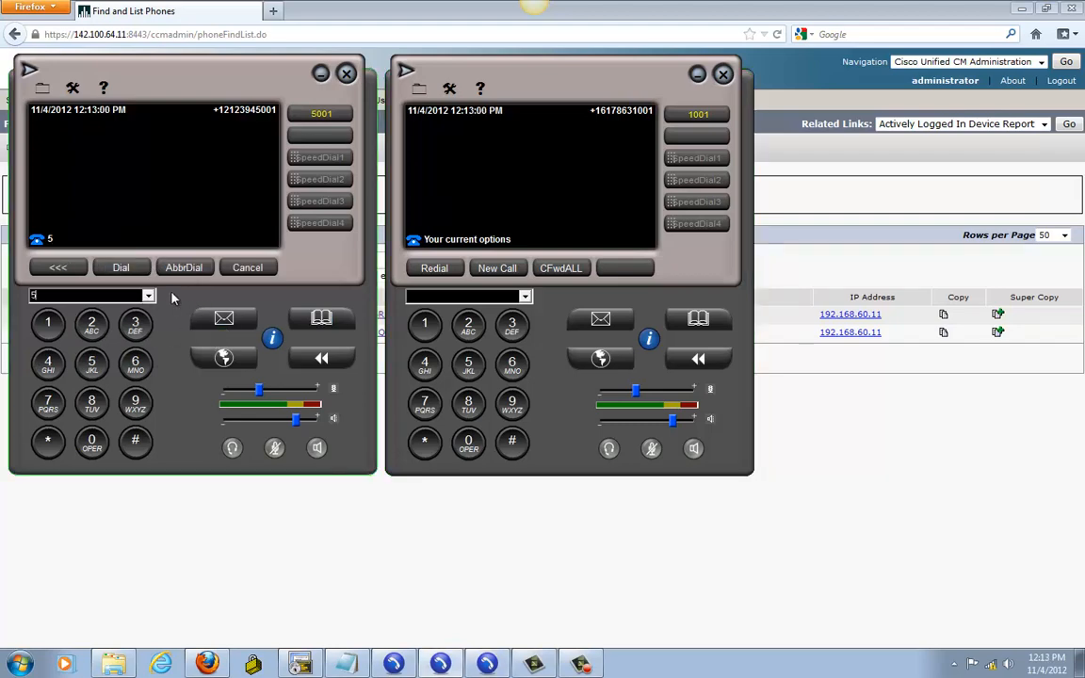
{"action": "key", "text": "BackSpace"}
{"action": "key", "text": "BackSpace"}
{"action": "key", "text": "BackSpace"}
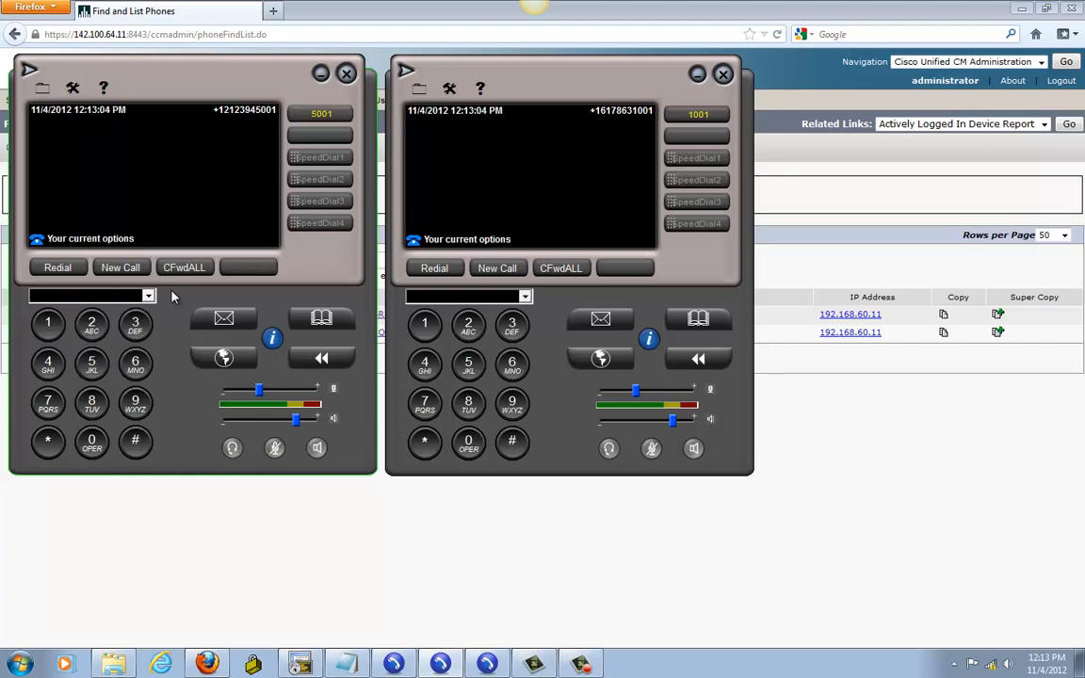
{"action": "type", "text": "1001"}
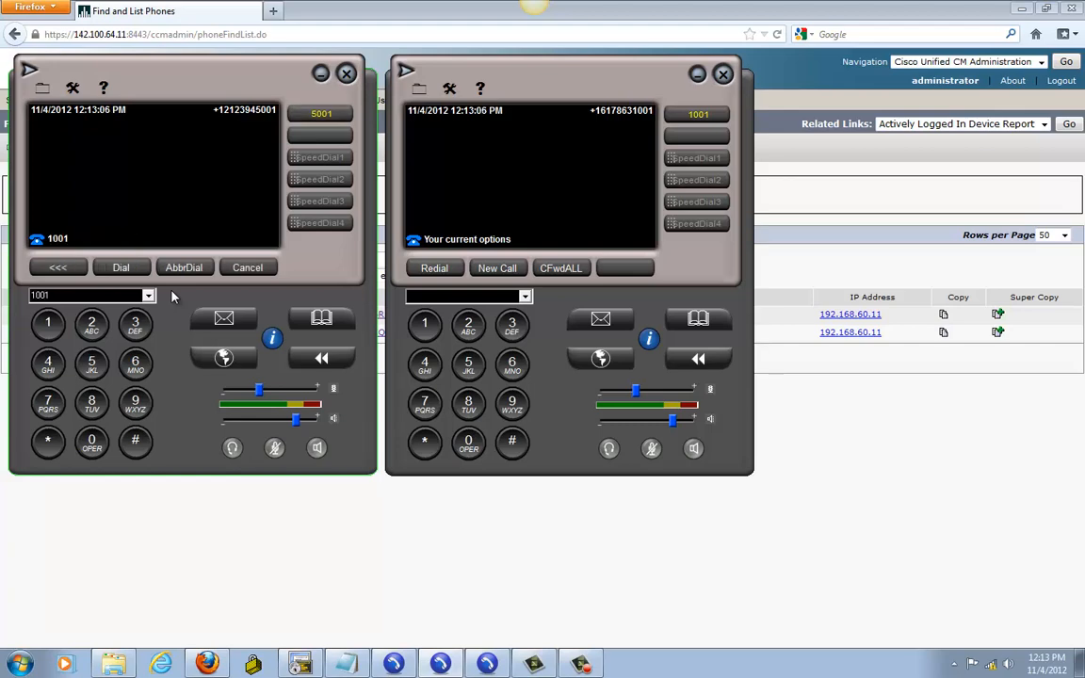
{"action": "left_click", "coordinate": [120, 268]}
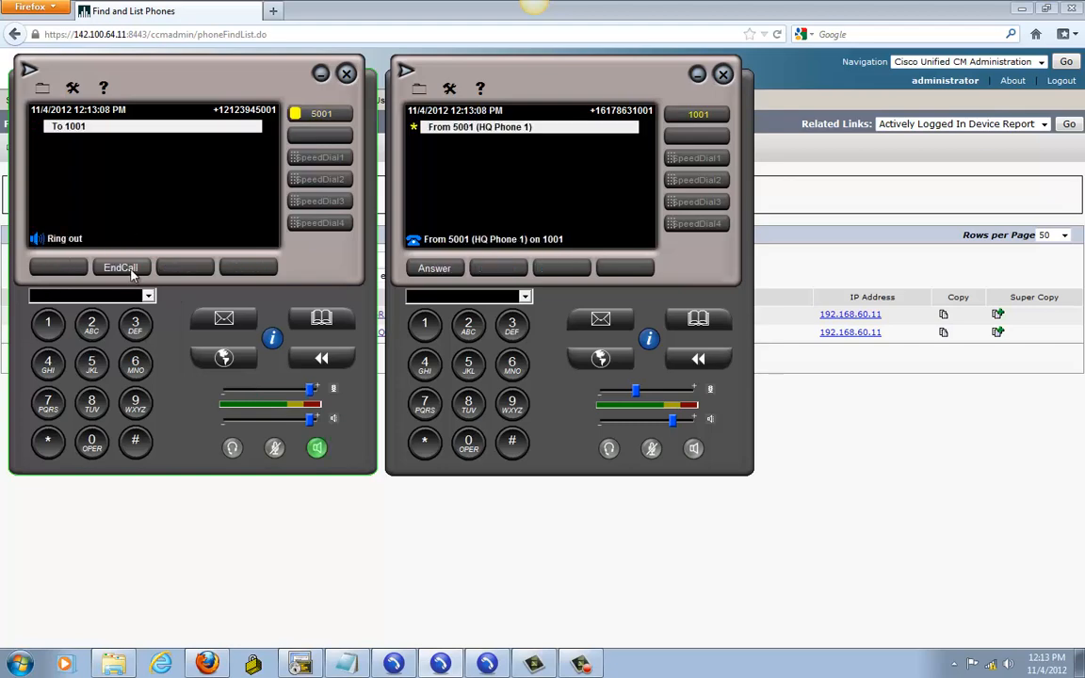
{"action": "left_click", "coordinate": [115, 268]}
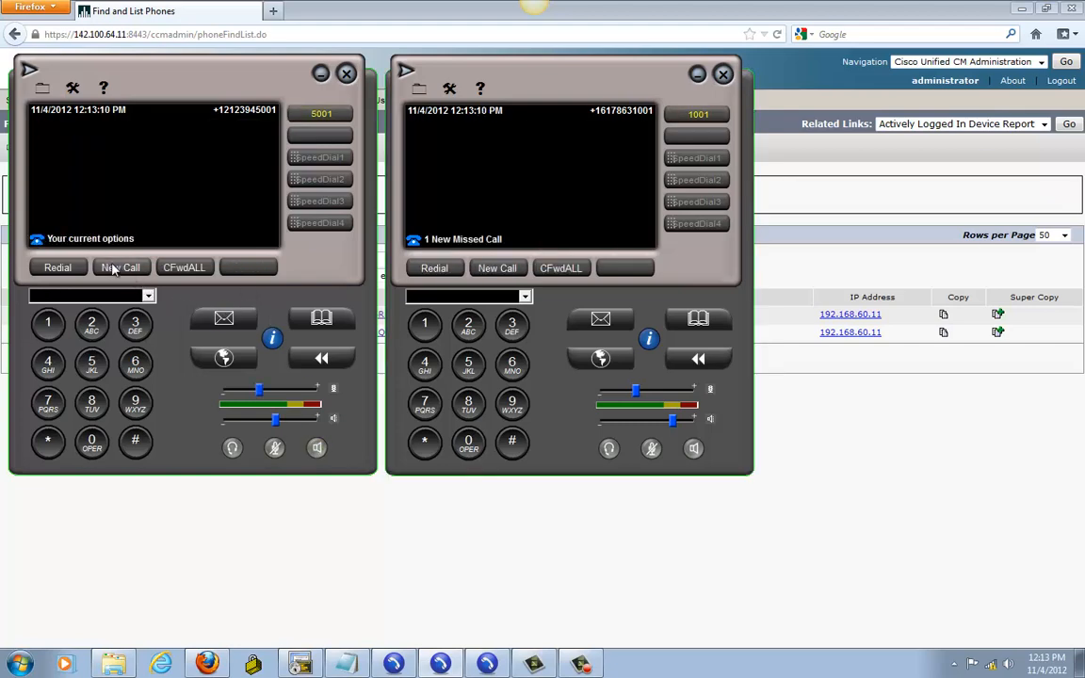
Step: Check the missed calls in the 1001 phone's call log, and clear the call log of the 5001 phone
{"action": "left_click", "coordinate": [701, 367]}
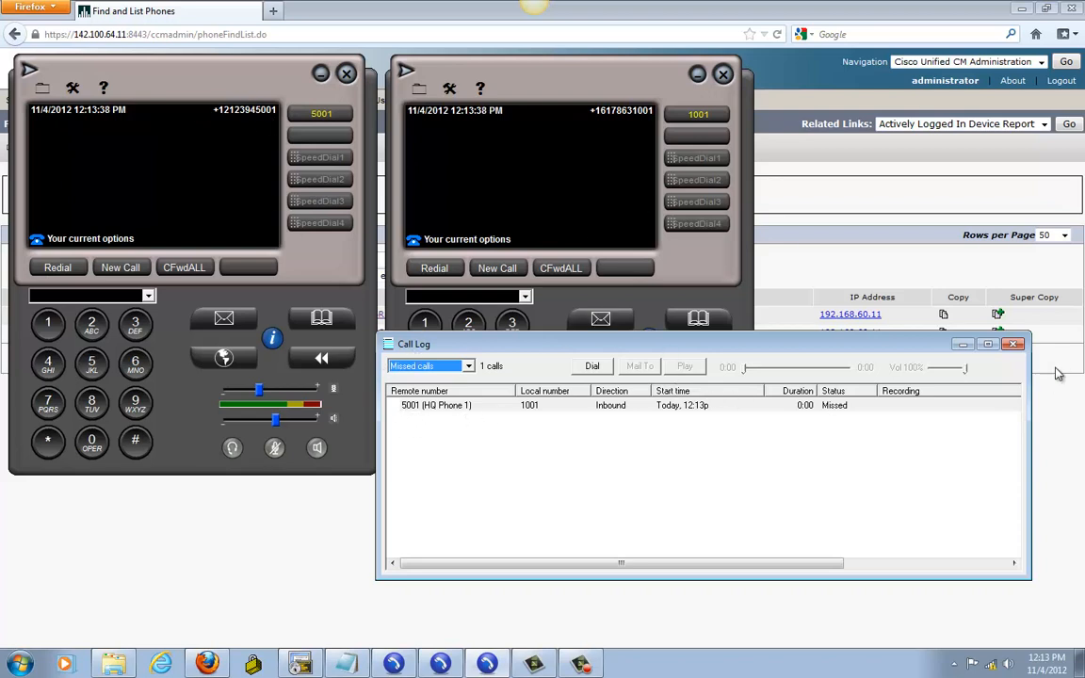
{"action": "left_click", "coordinate": [1013, 344]}
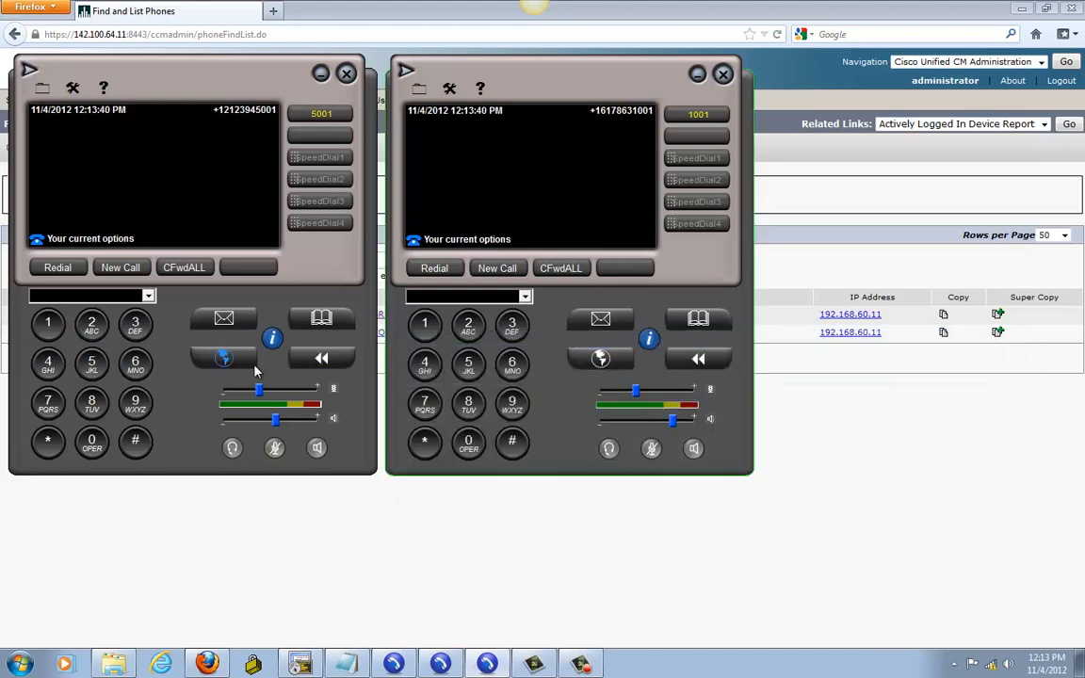
{"action": "left_click", "coordinate": [320, 358]}
{"action": "left_click", "coordinate": [166, 340]}
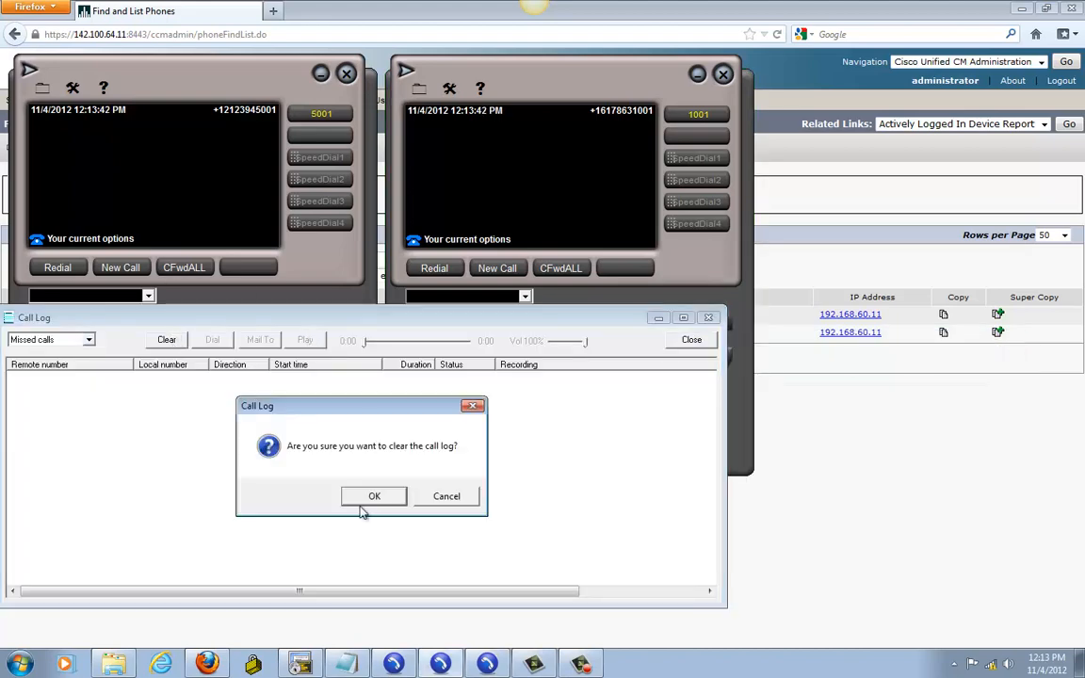
{"action": "left_click", "coordinate": [330, 455]}
{"action": "left_click", "coordinate": [710, 317]}
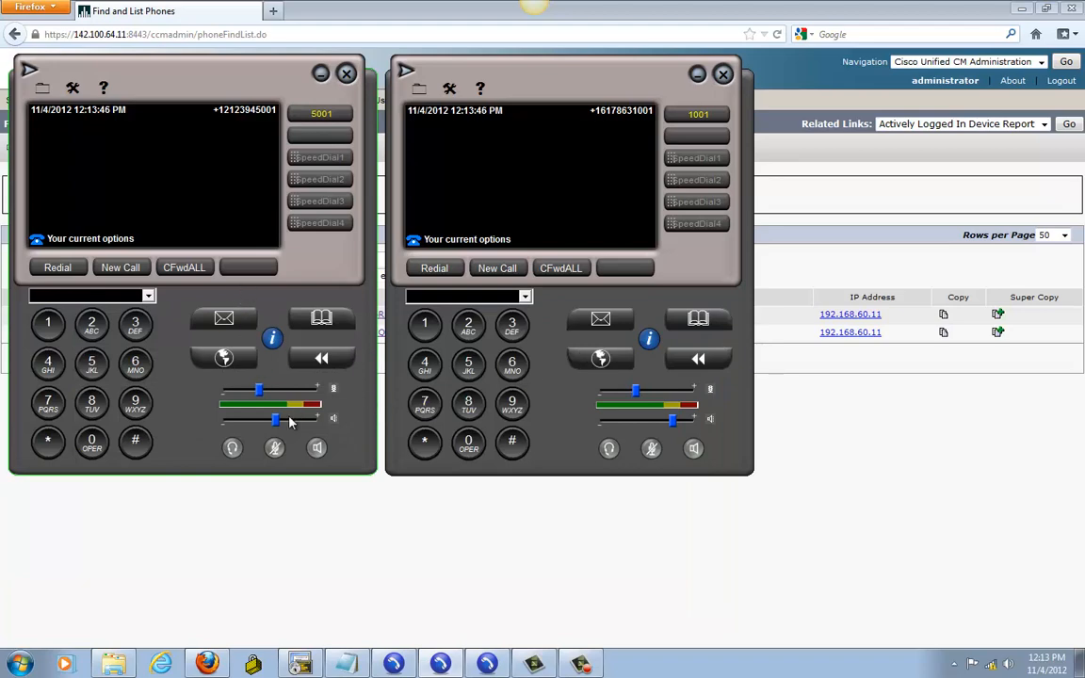
Step: In Cisco Unified CM Administration, assign line 1001 of BR1 Phone 1 to the pt-internal route partition and save it
{"action": "left_click", "coordinate": [231, 508]}
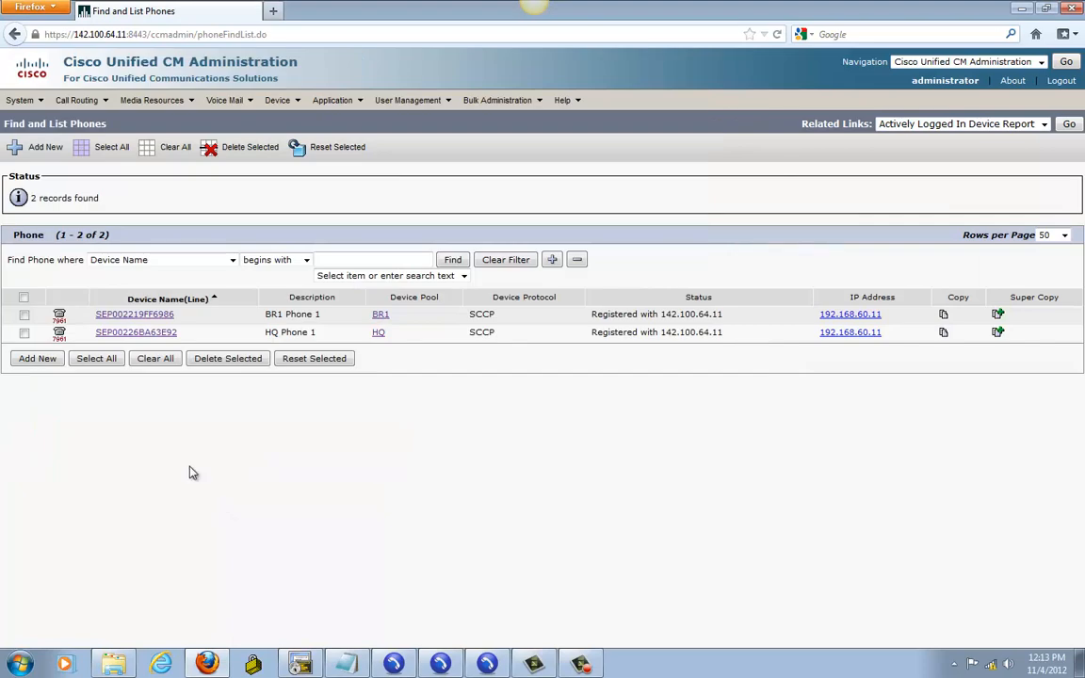
{"action": "left_click", "coordinate": [276, 100]}
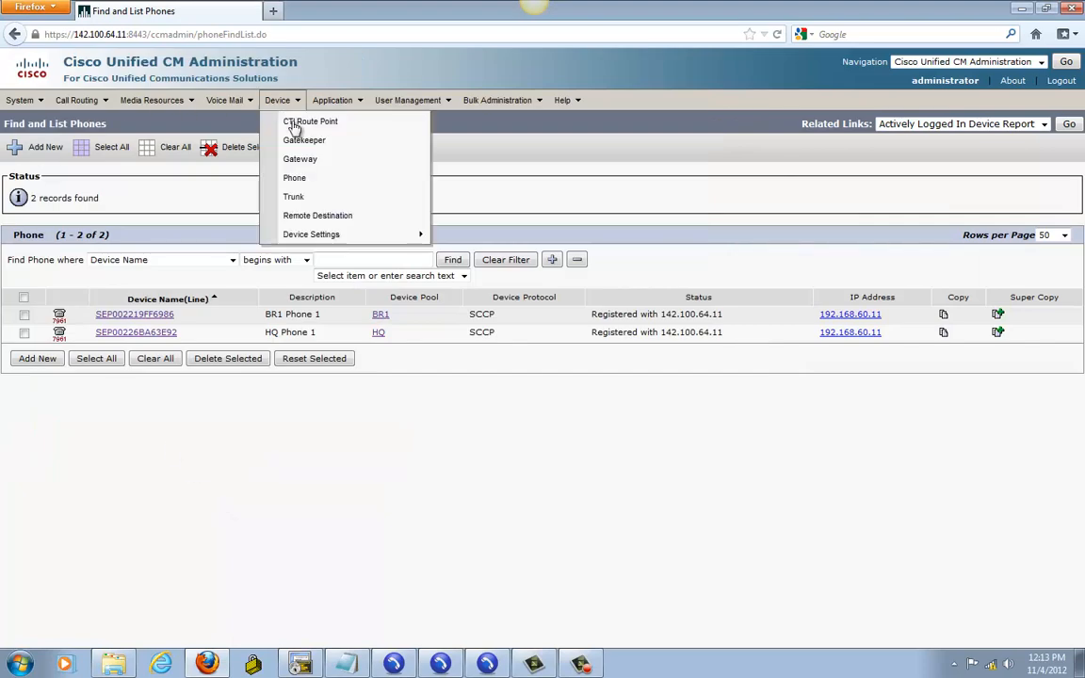
{"action": "left_click", "coordinate": [297, 179]}
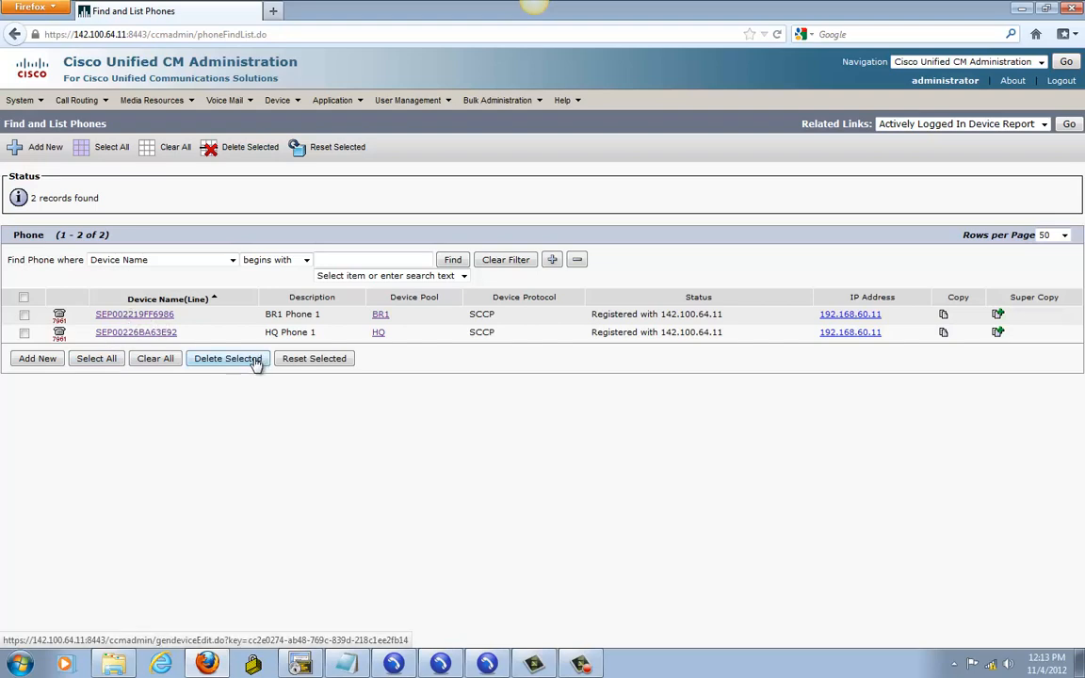
{"action": "left_click", "coordinate": [124, 319]}
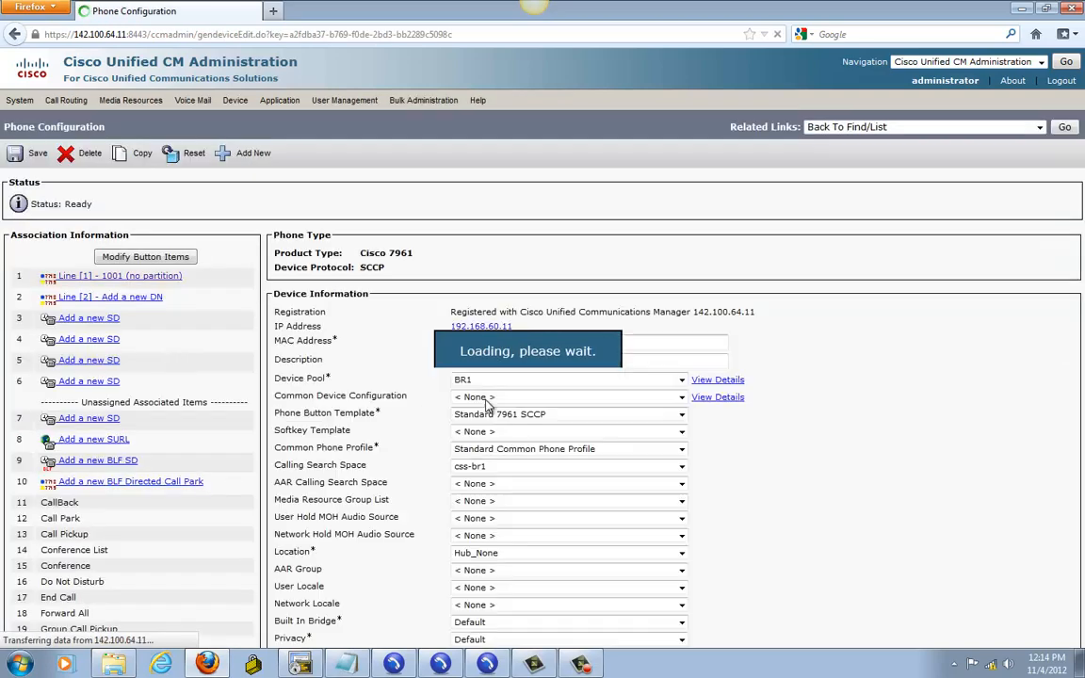
{"action": "mouse_move", "coordinate": [1077, 226]}
{"action": "left_mouse_down"}
{"action": "mouse_move", "coordinate": [1078, 247]}
{"action": "mouse_move", "coordinate": [1076, 225]}
{"action": "left_mouse_up"}
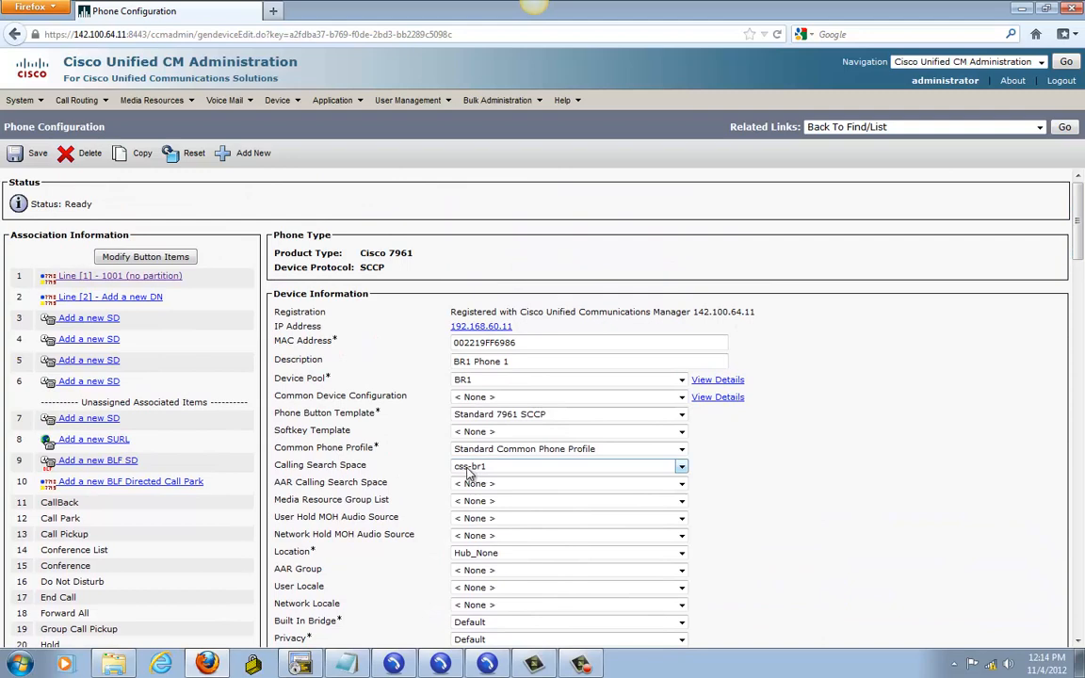
{"action": "left_click", "coordinate": [111, 278]}
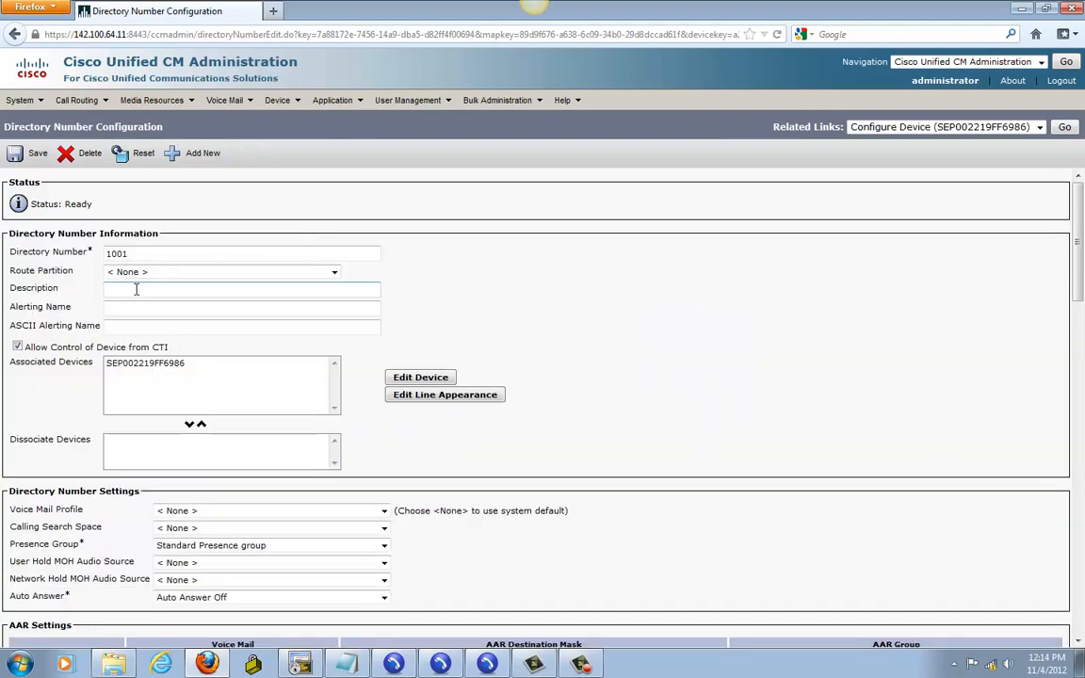
{"action": "left_click", "coordinate": [127, 272]}
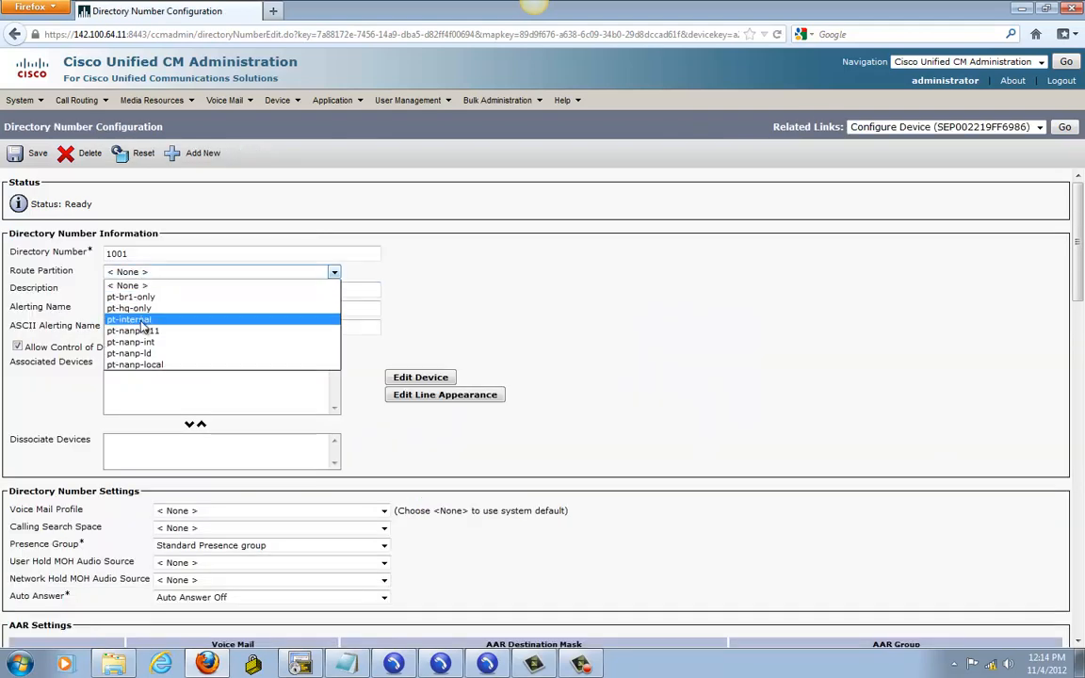
{"action": "left_click", "coordinate": [141, 320]}
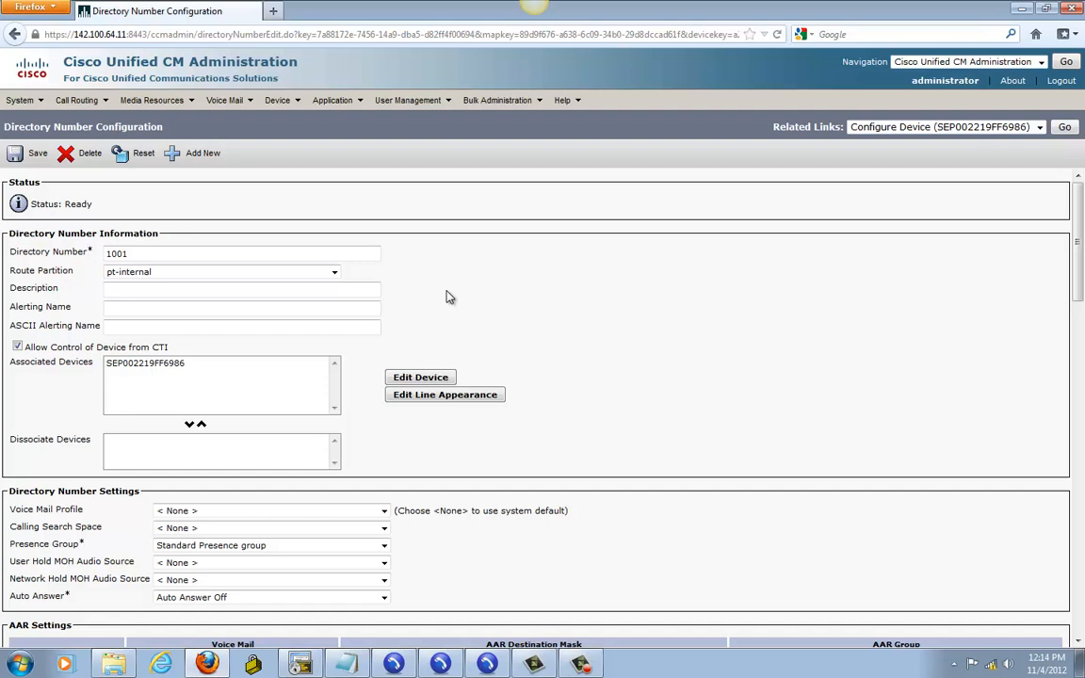
{"action": "left_click", "coordinate": [180, 254]}
{"action": "left_click", "coordinate": [35, 159]}
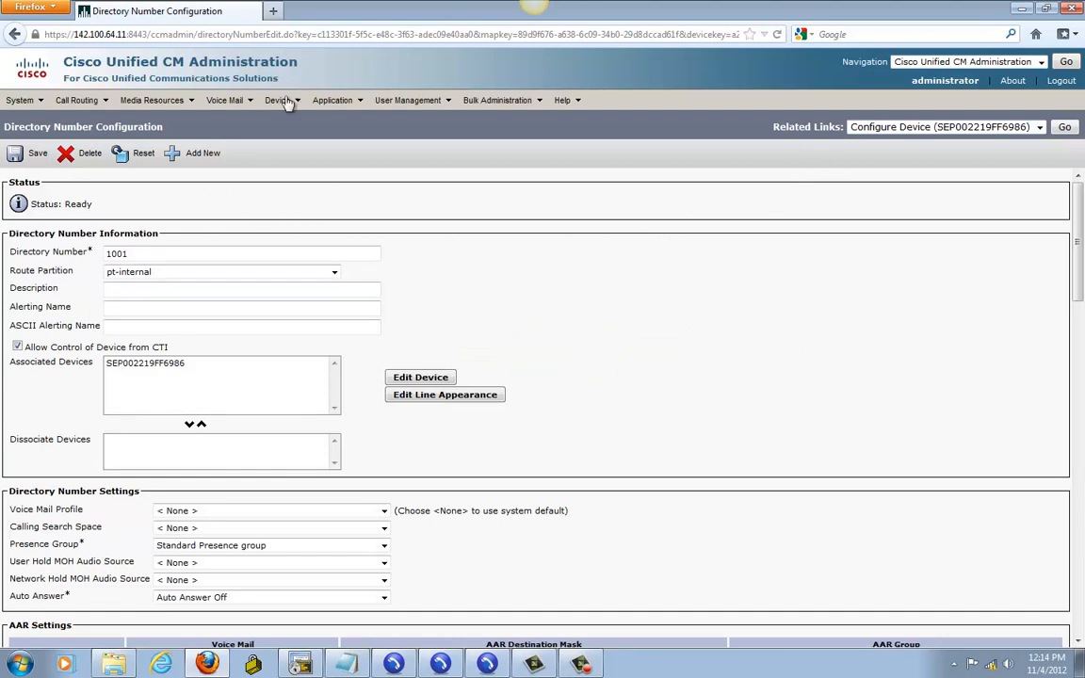
Step: Assign line 5001 of HQ Phone 1 to the pt-internal route partition and save the directory number
{"action": "mouse_move", "coordinate": [283, 101]}
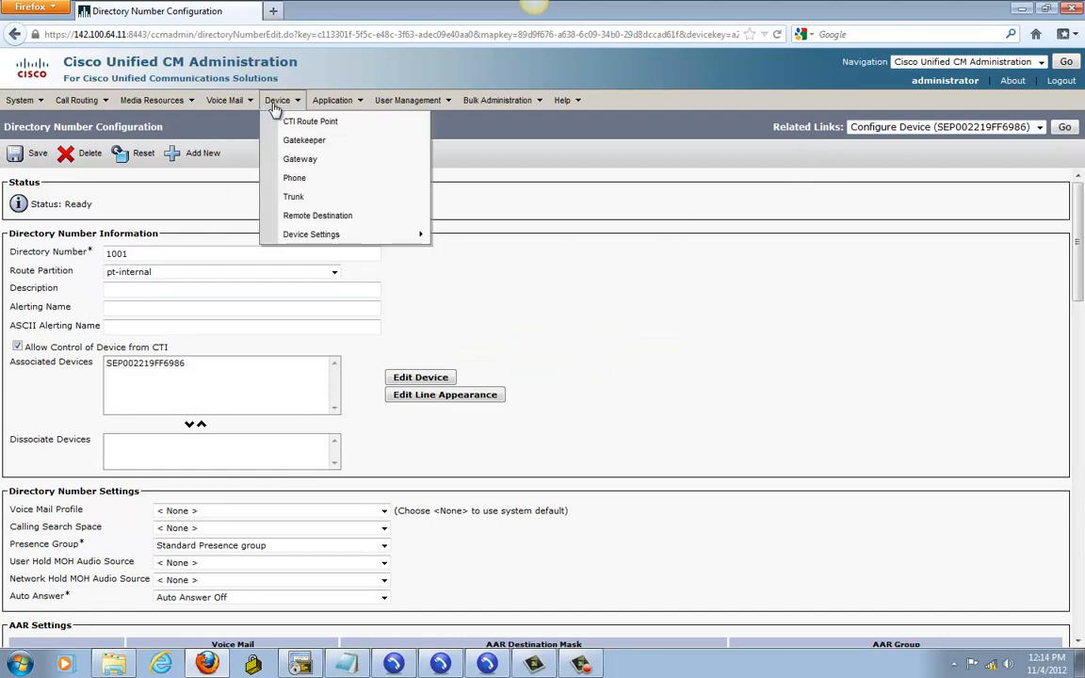
{"action": "left_click", "coordinate": [302, 180]}
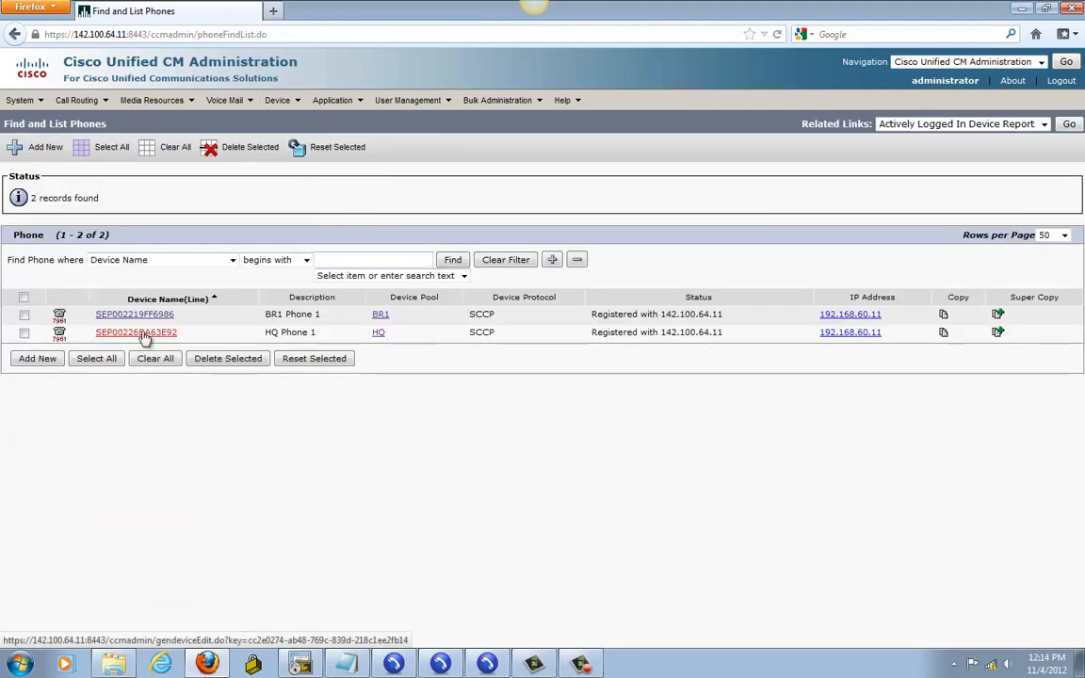
{"action": "left_click", "coordinate": [141, 334]}
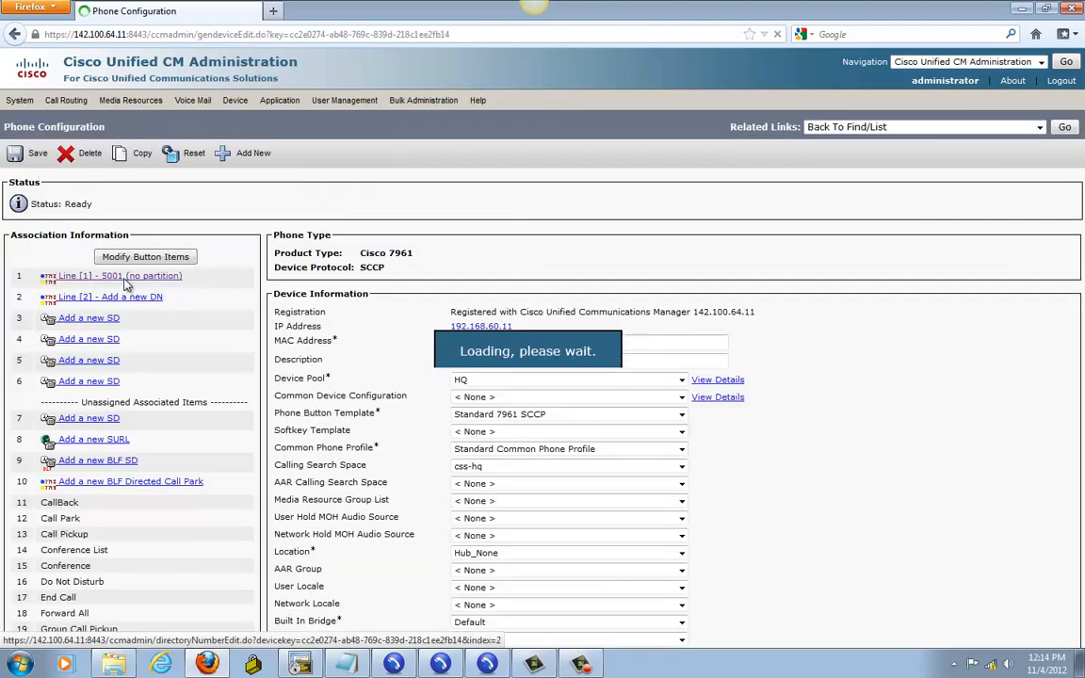
{"action": "left_click", "coordinate": [120, 277]}
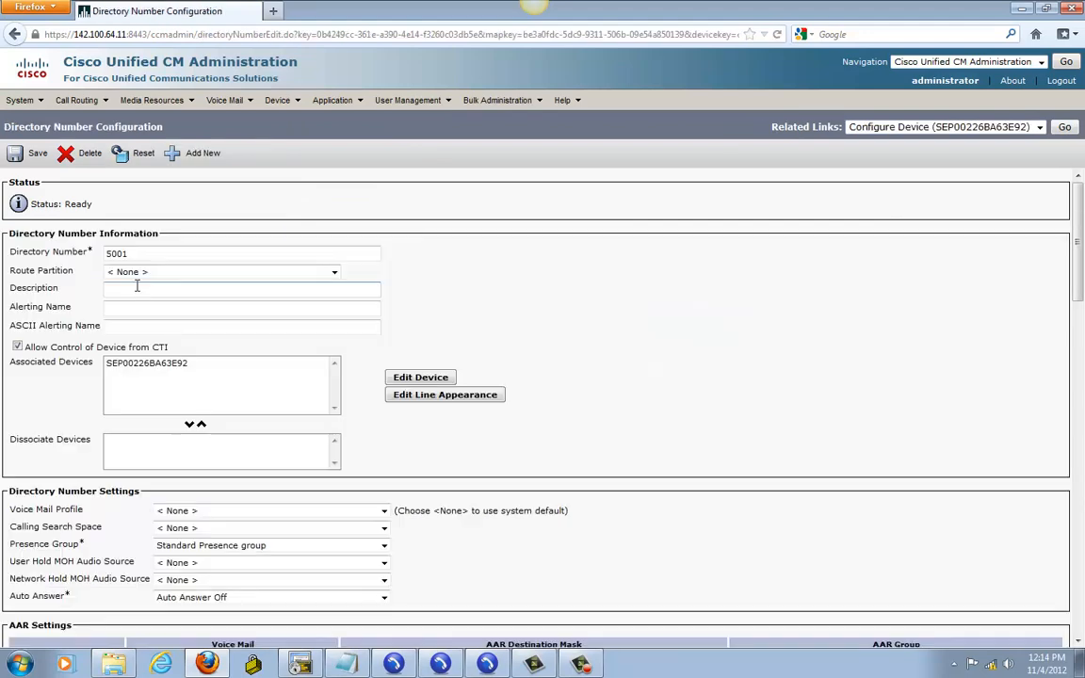
{"action": "left_click", "coordinate": [137, 273]}
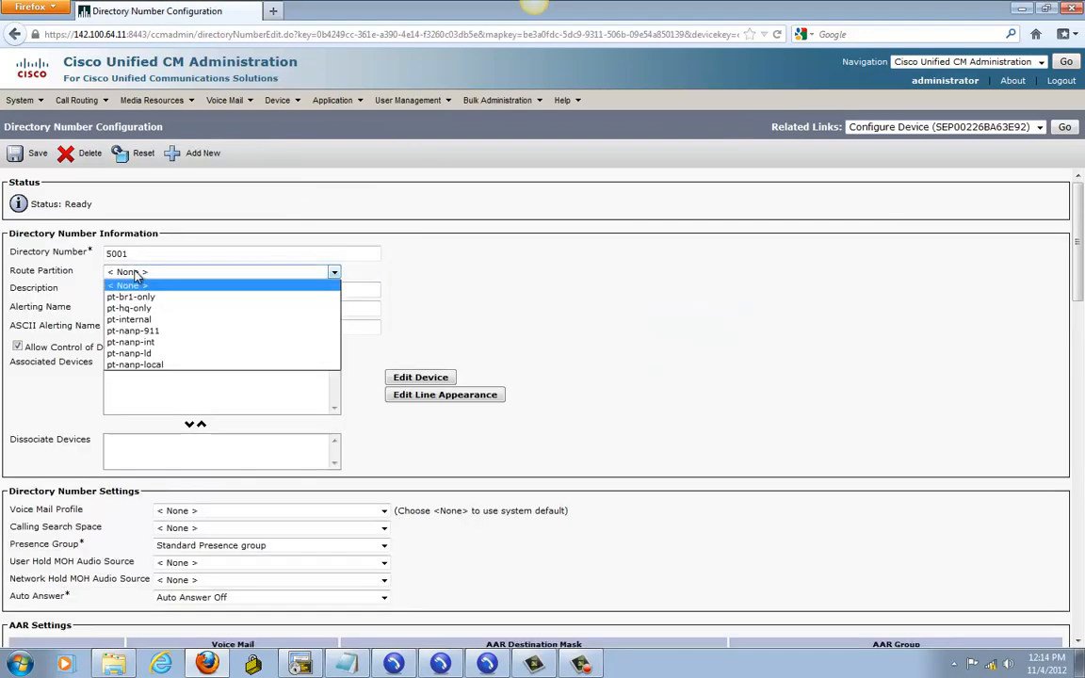
{"action": "left_click", "coordinate": [147, 321]}
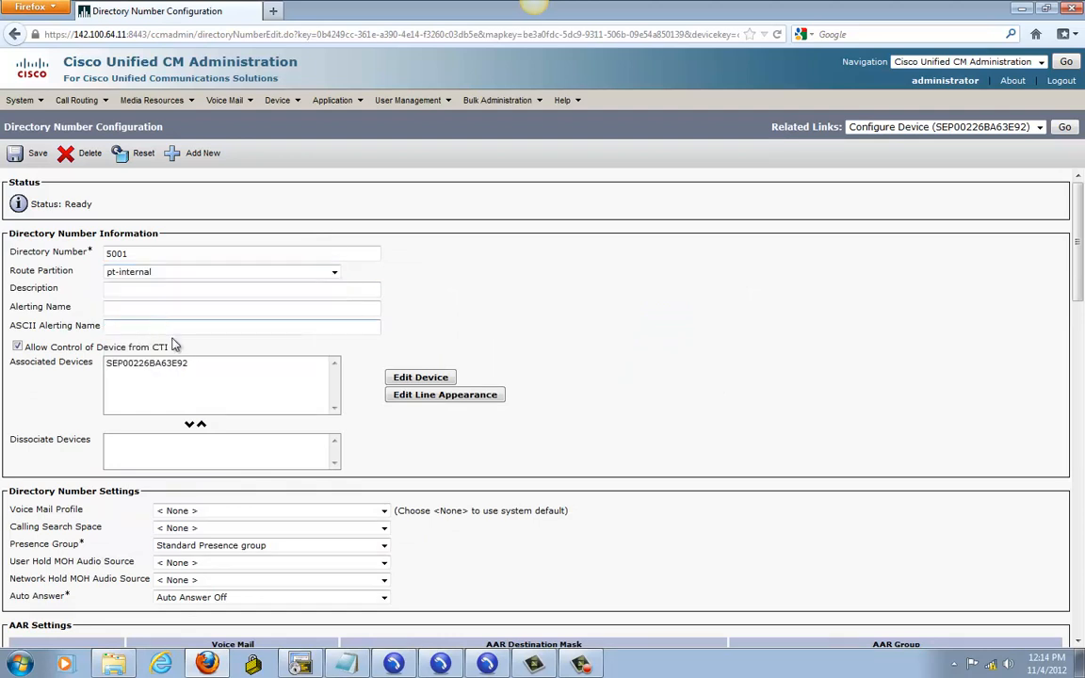
{"action": "left_click", "coordinate": [31, 157]}
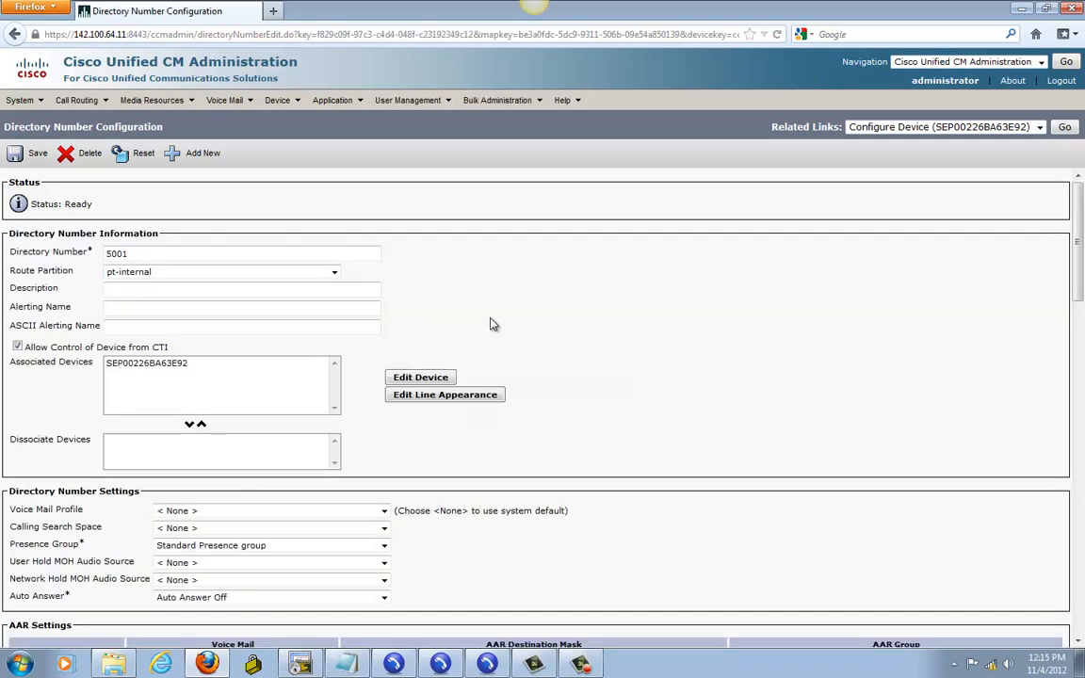
Step: Switch to the IP phones, try calling extension 1001 from the 5001 phone, and end the call
{"action": "left_click", "coordinate": [443, 667]}
{"action": "left_click", "coordinate": [487, 667]}
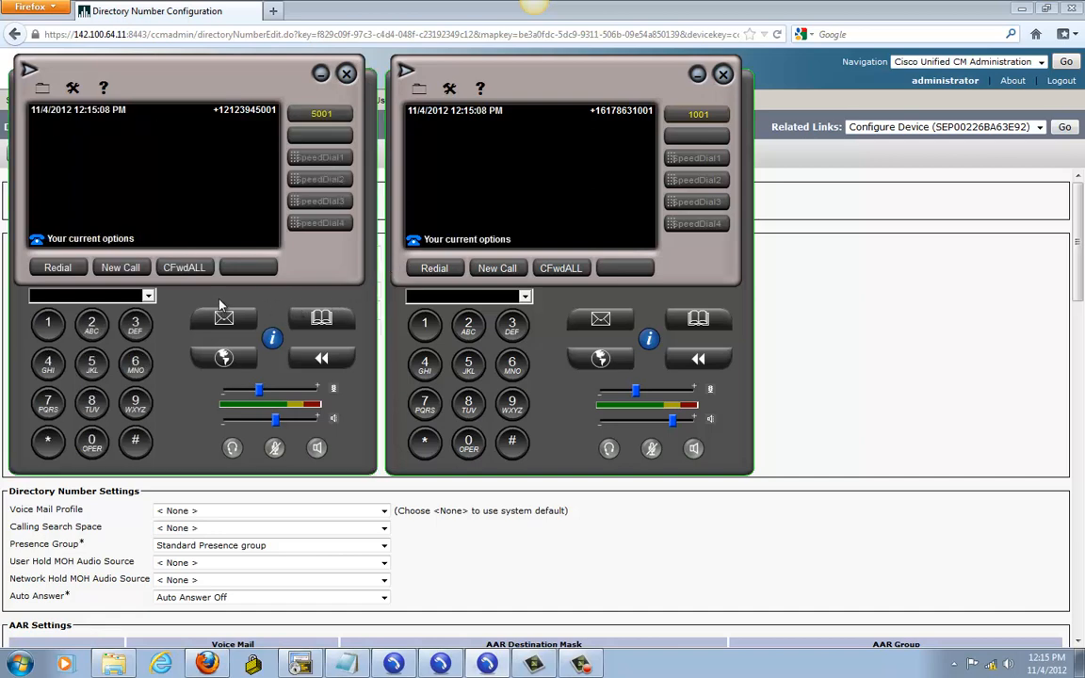
{"action": "left_click", "coordinate": [114, 296]}
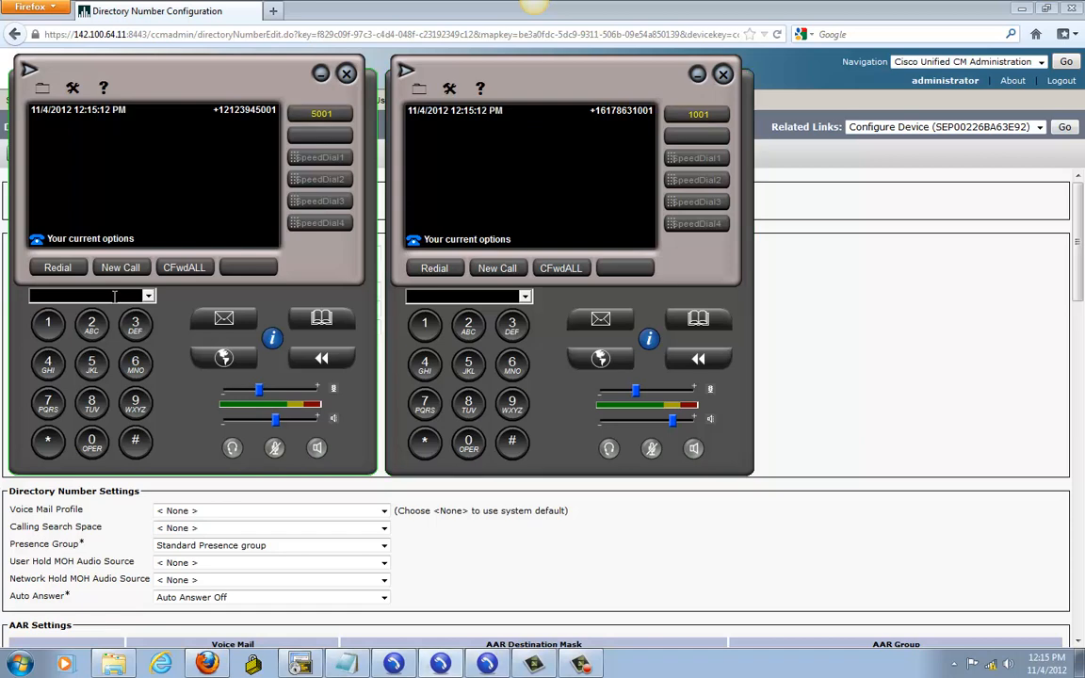
{"action": "type", "text": "1001"}
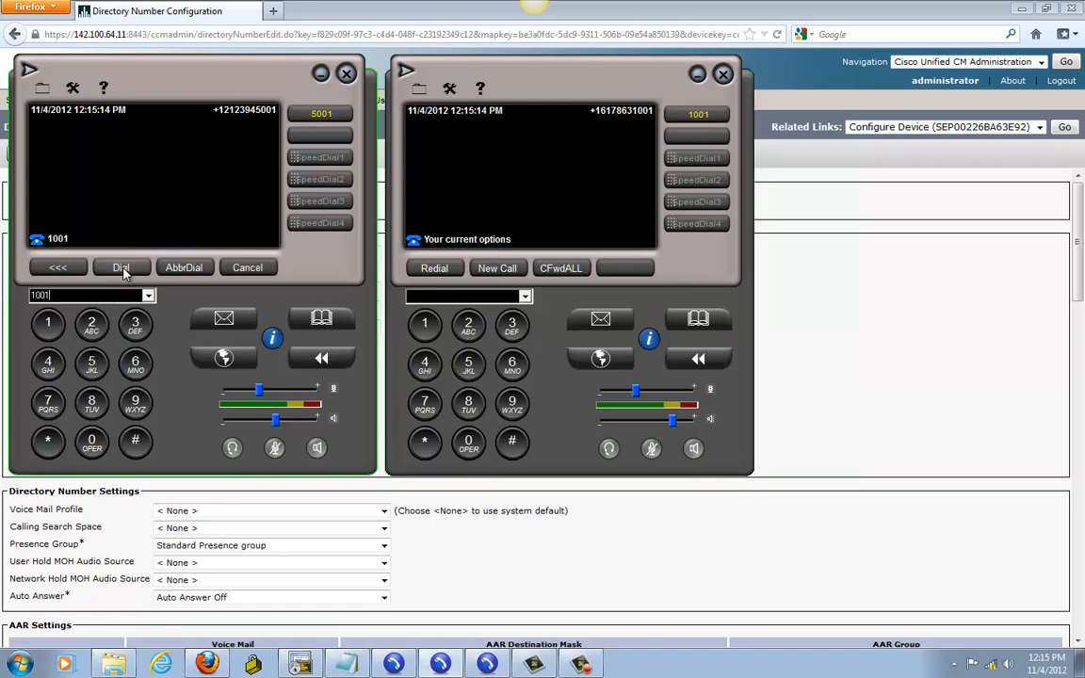
{"action": "left_click", "coordinate": [118, 267]}
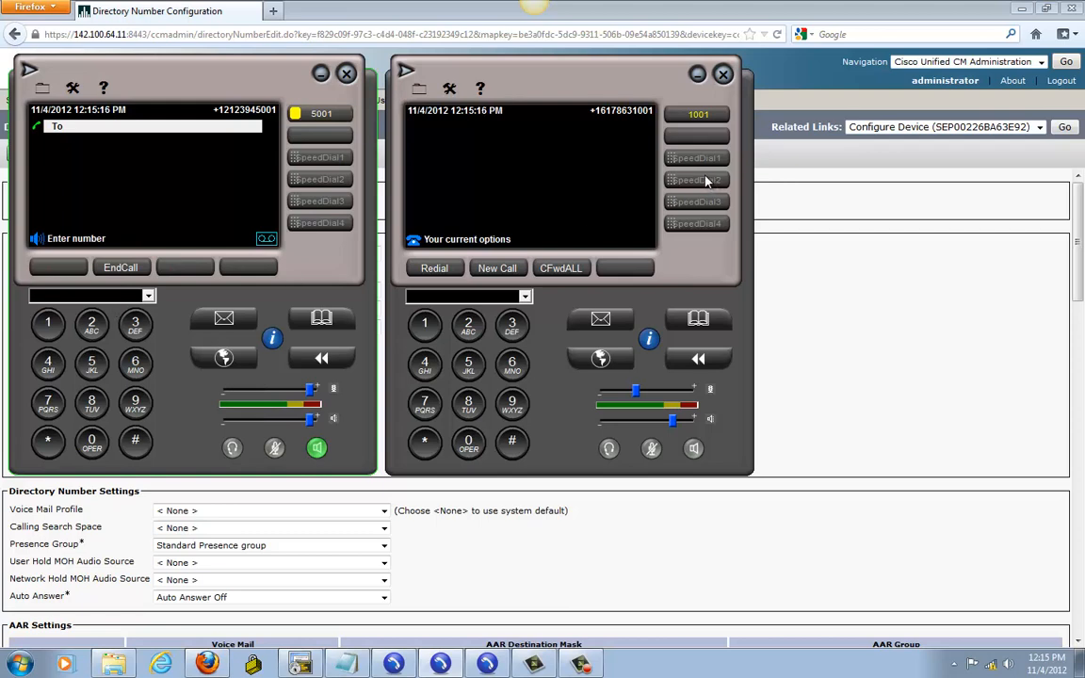
{"action": "left_click", "coordinate": [120, 269]}
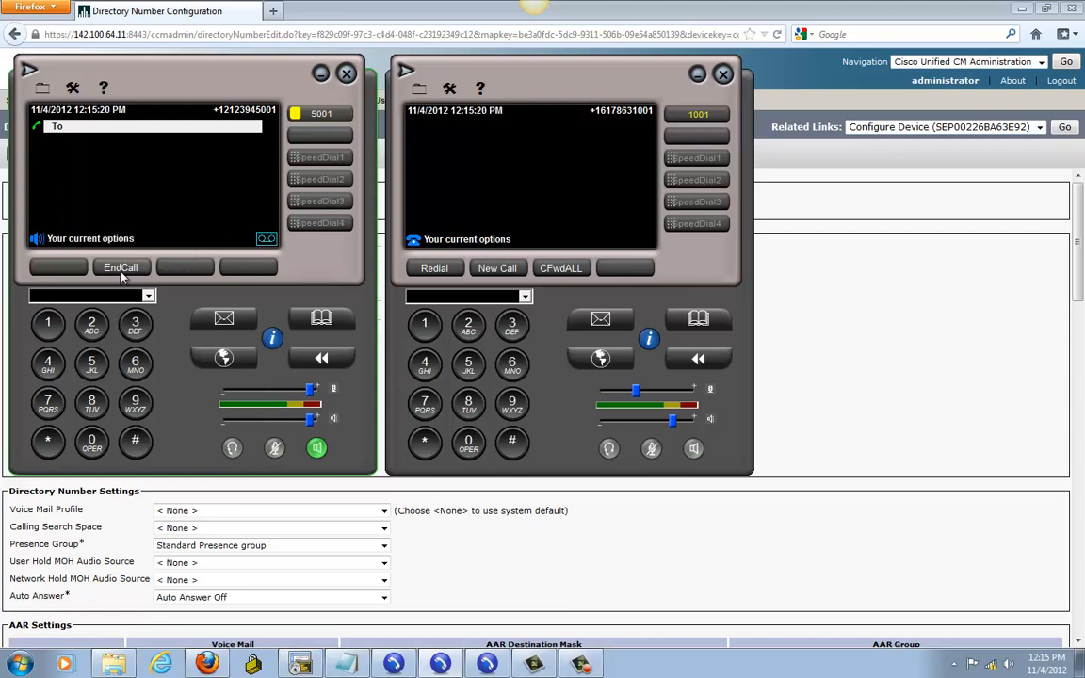
Step: Return to Cisco Unified CM Administration and add a new partition named pt-tp under Class of Control
{"action": "left_click", "coordinate": [639, 520]}
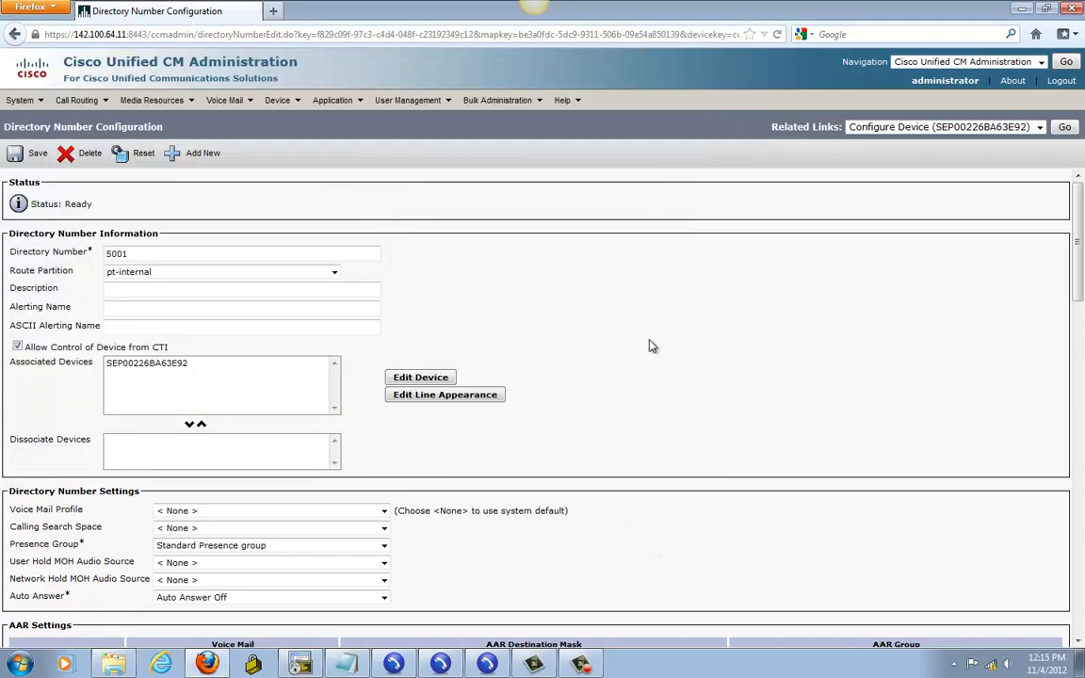
{"action": "mouse_move", "coordinate": [77, 101]}
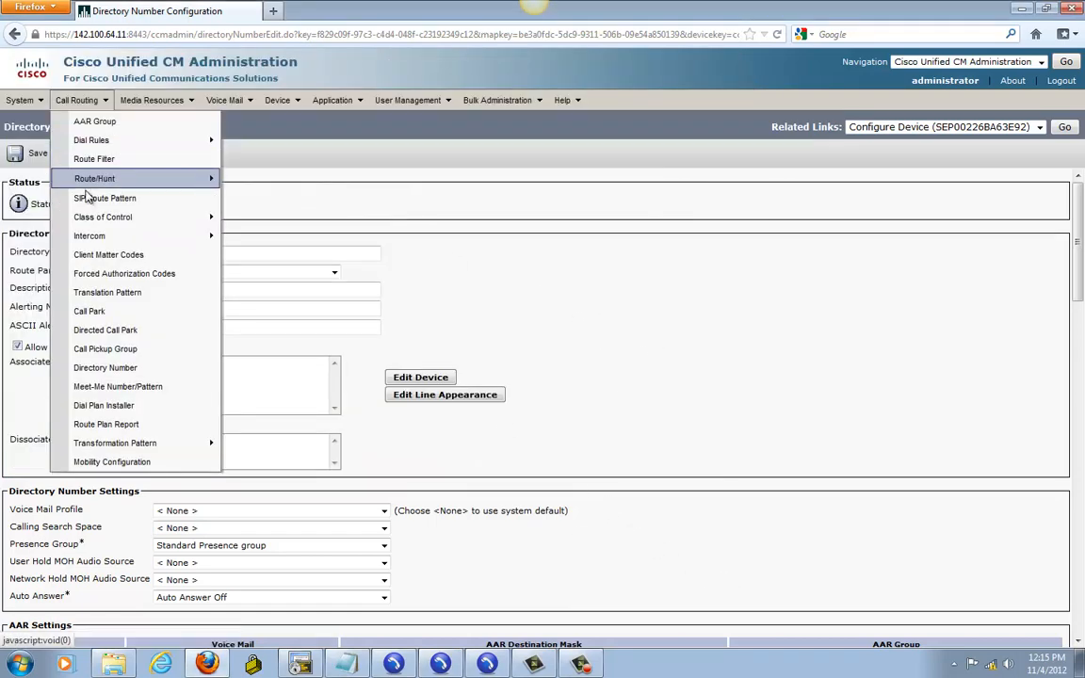
{"action": "mouse_move", "coordinate": [105, 175]}
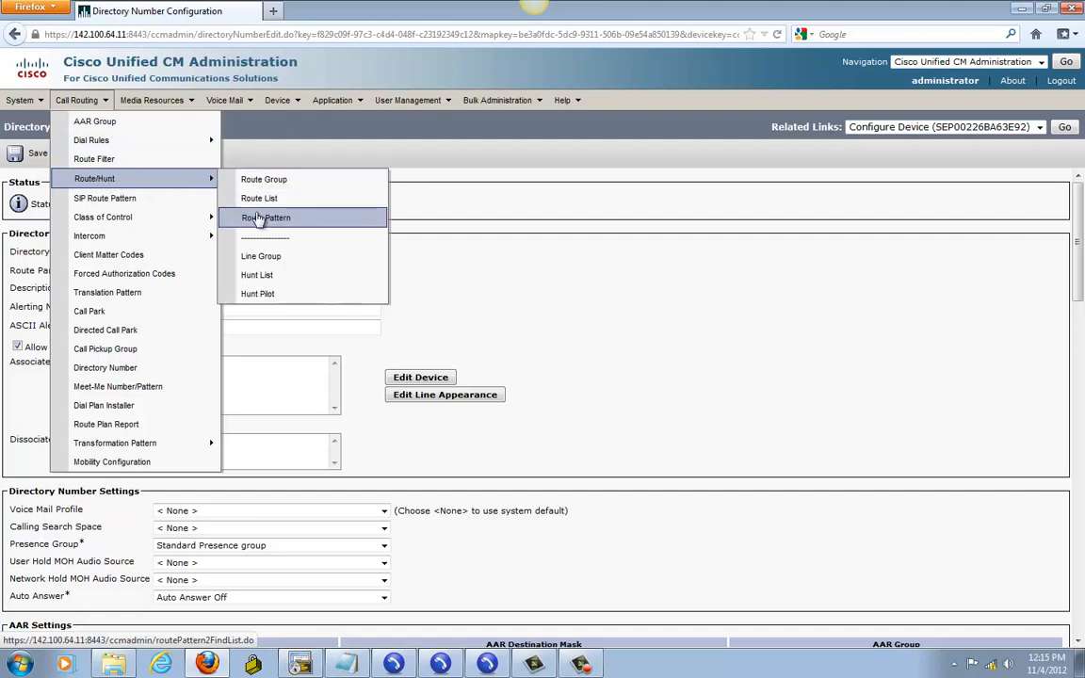
{"action": "mouse_move", "coordinate": [137, 233]}
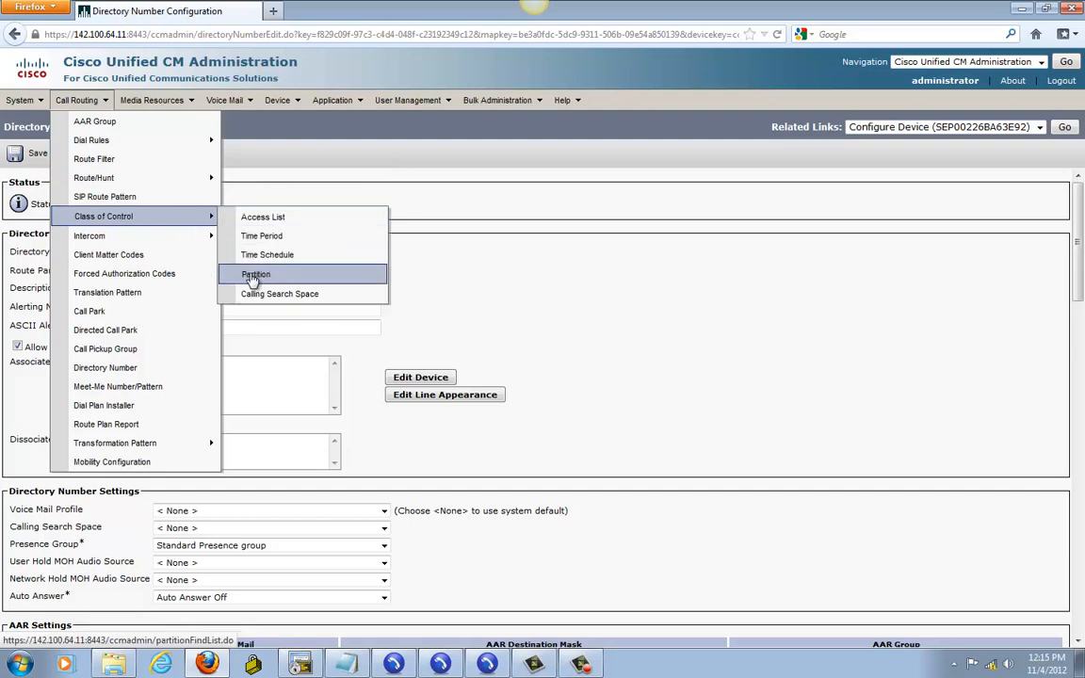
{"action": "left_click", "coordinate": [254, 275]}
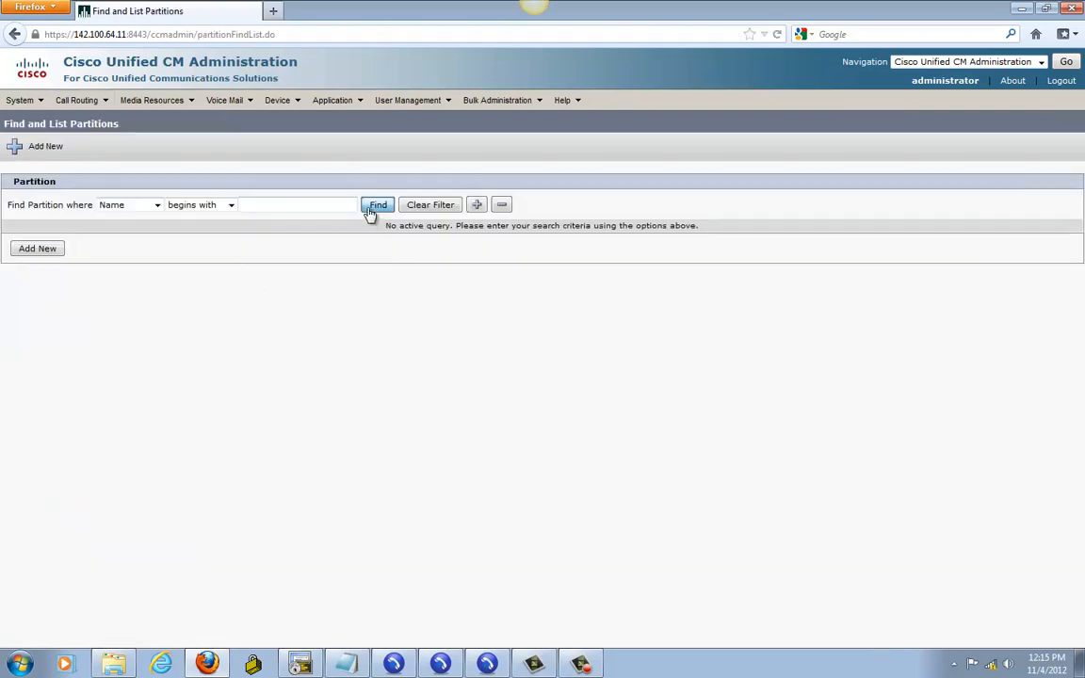
{"action": "left_click", "coordinate": [369, 209]}
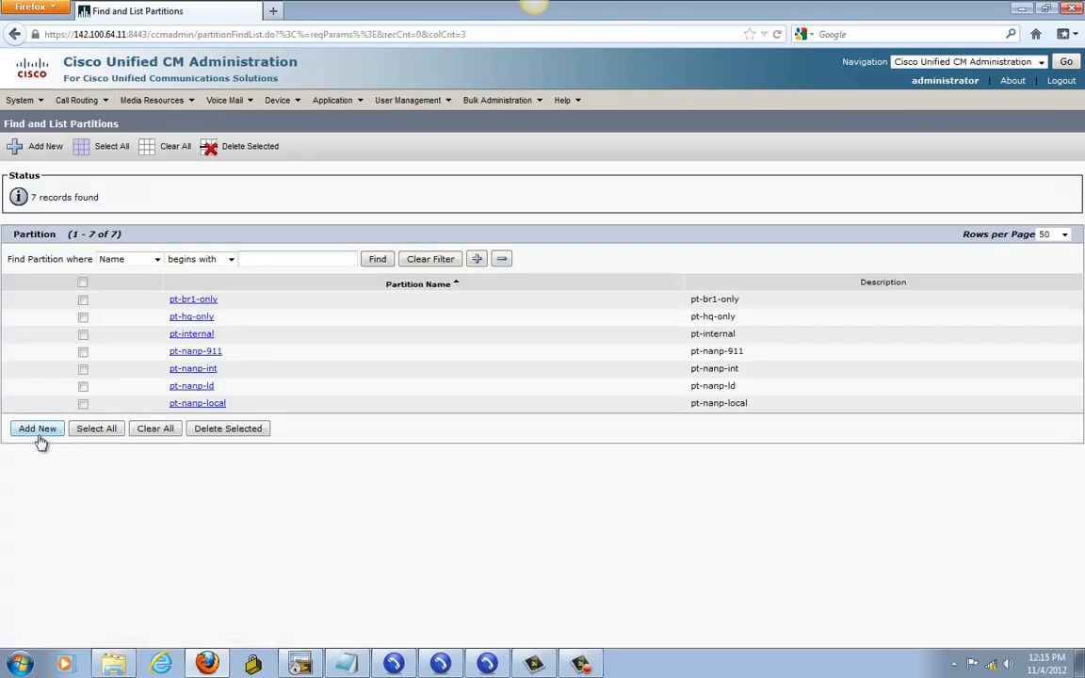
{"action": "left_click", "coordinate": [37, 430]}
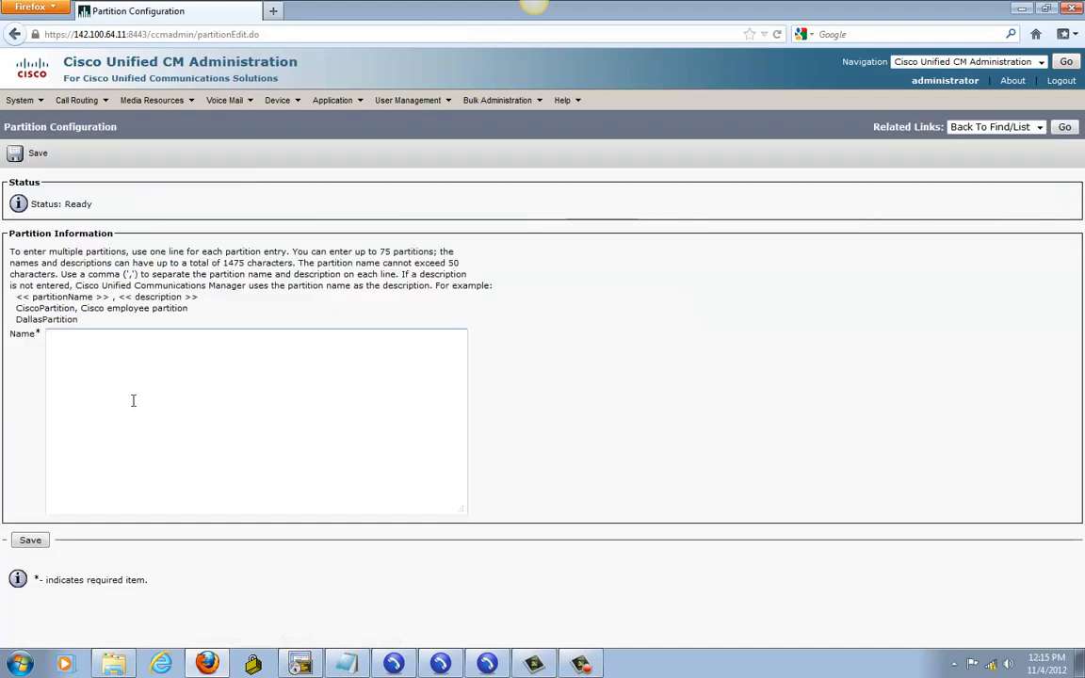
{"action": "left_click", "coordinate": [132, 401]}
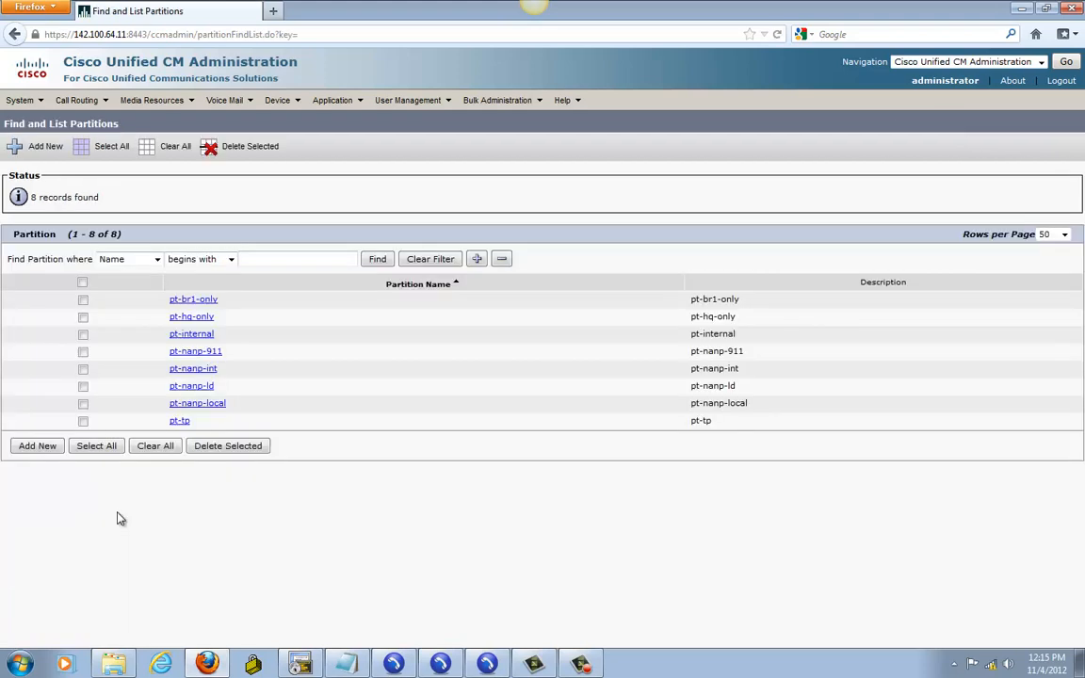
Step: Start a new translation pattern [15]XXX and assign it to the pt-tp partition
{"action": "left_click", "coordinate": [78, 100]}
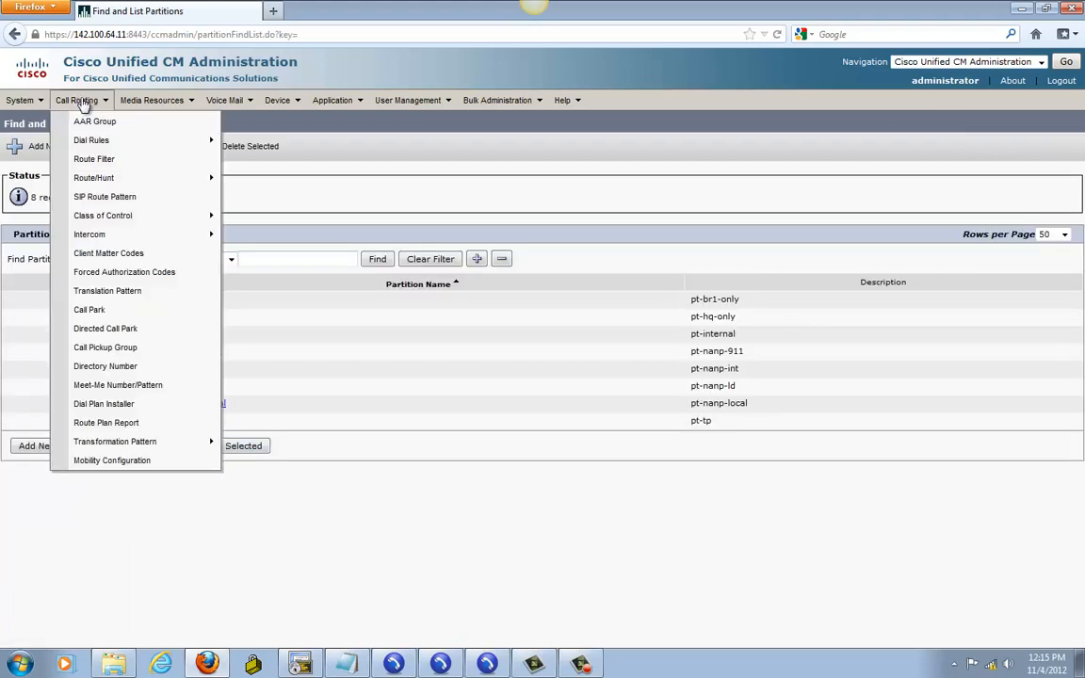
{"action": "left_click", "coordinate": [132, 295]}
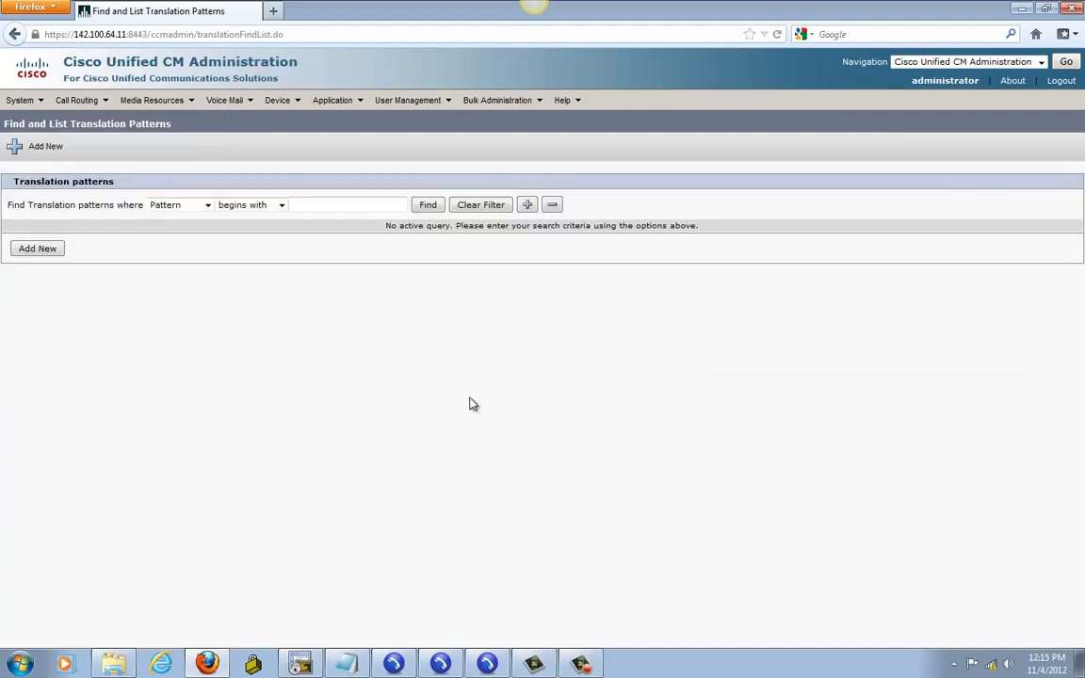
{"action": "left_click", "coordinate": [429, 211]}
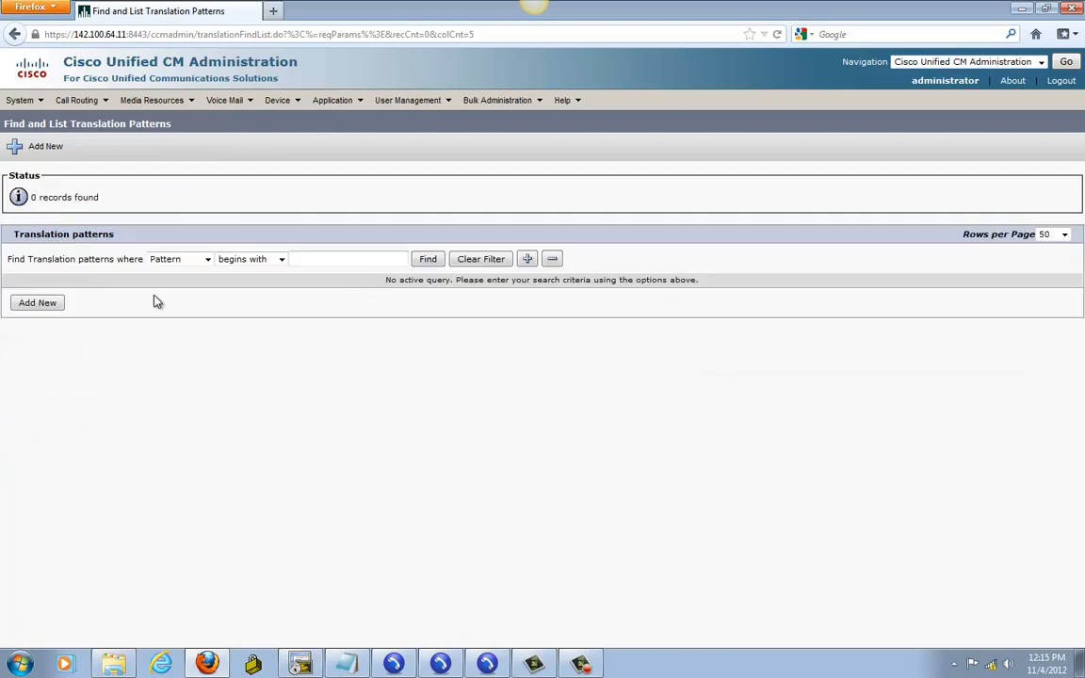
{"action": "left_click", "coordinate": [40, 305]}
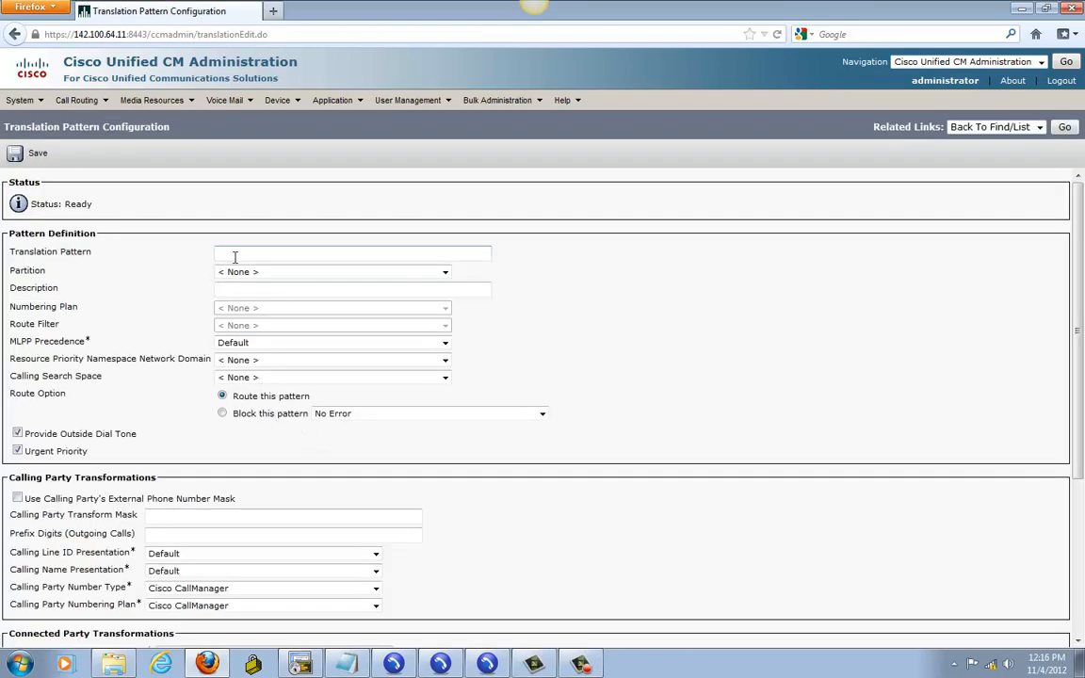
{"action": "left_click", "coordinate": [228, 255]}
{"action": "type", "text": "[1"}
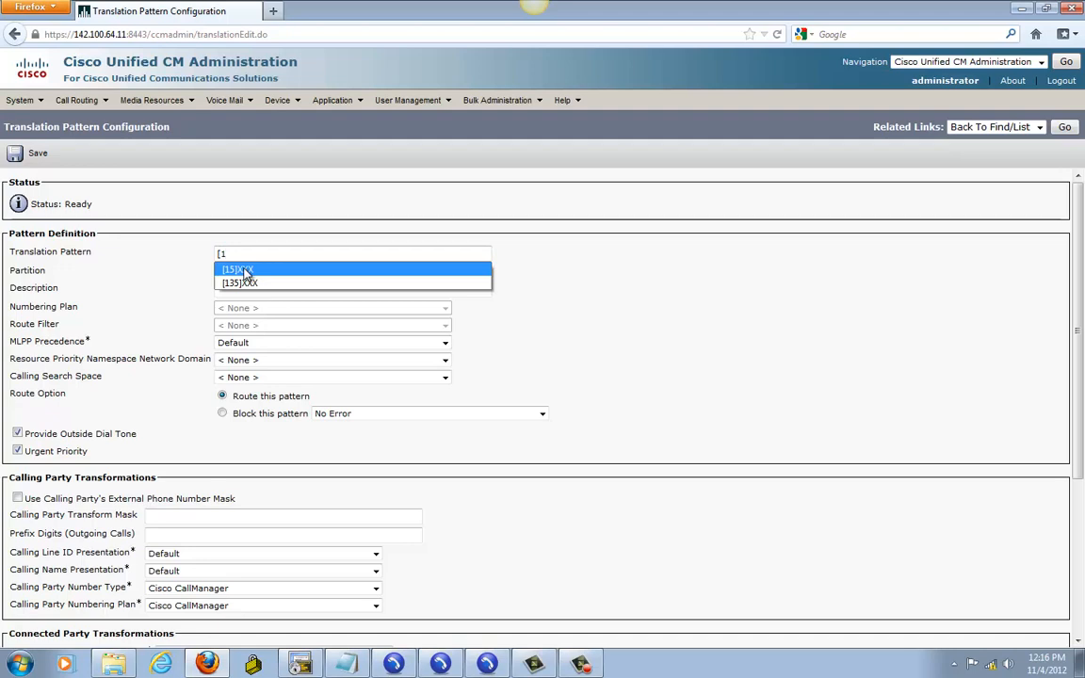
{"action": "left_click", "coordinate": [244, 271]}
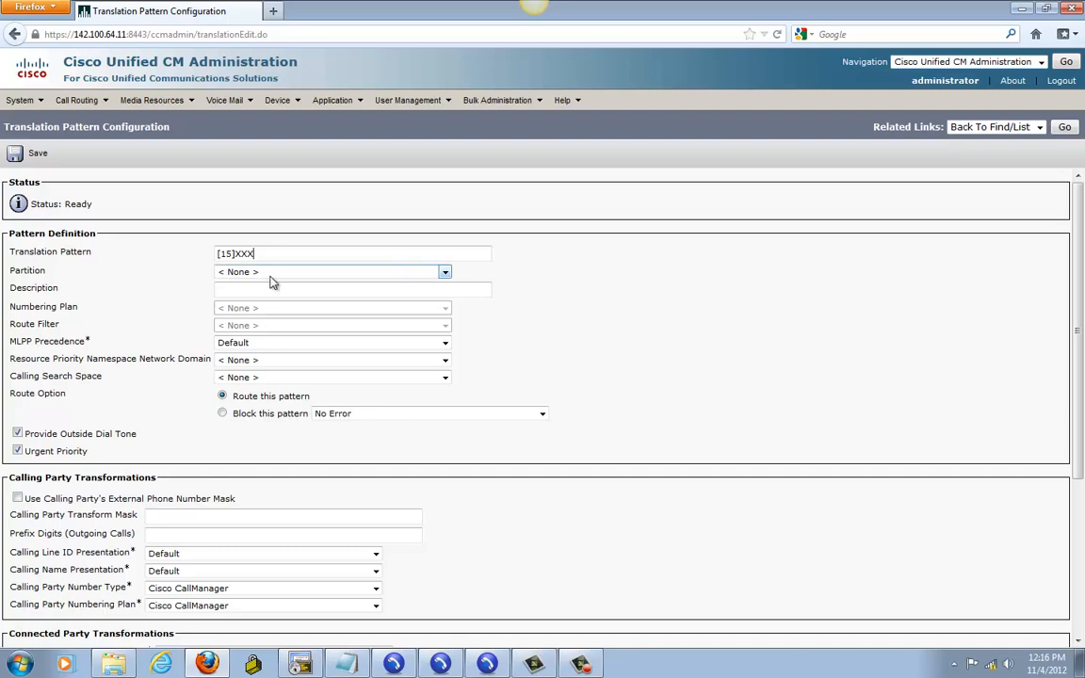
{"action": "left_click", "coordinate": [270, 275]}
{"action": "left_click", "coordinate": [241, 380]}
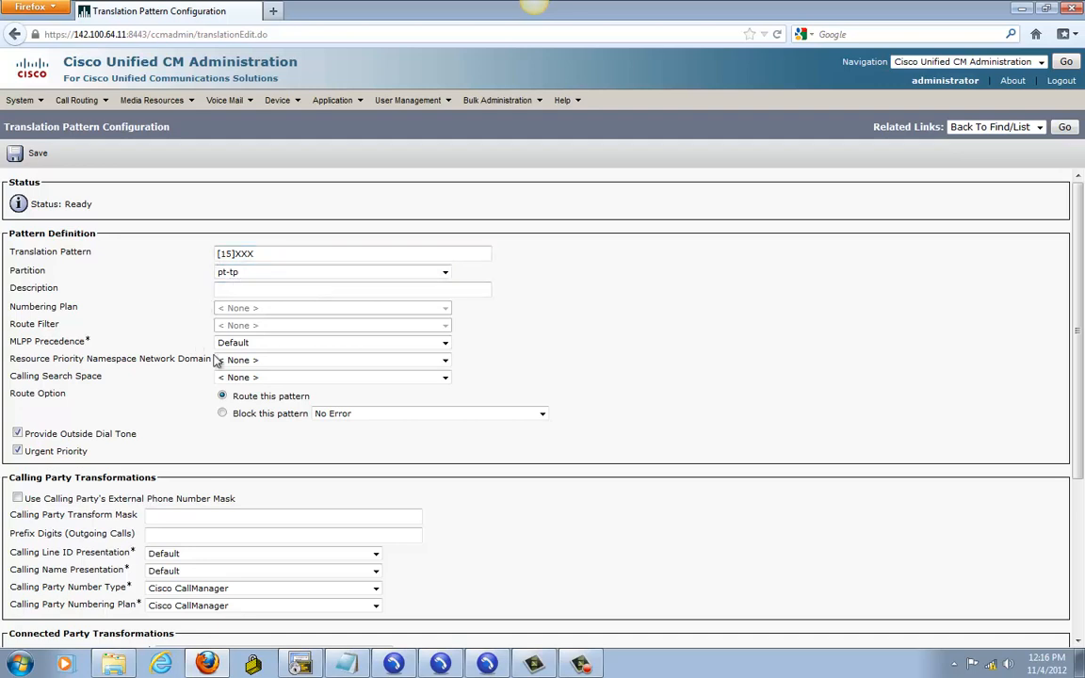
Step: Describe the translation pattern as "Globalize internal Phones" and set its calling search space to css-internal
{"action": "left_click", "coordinate": [235, 291]}
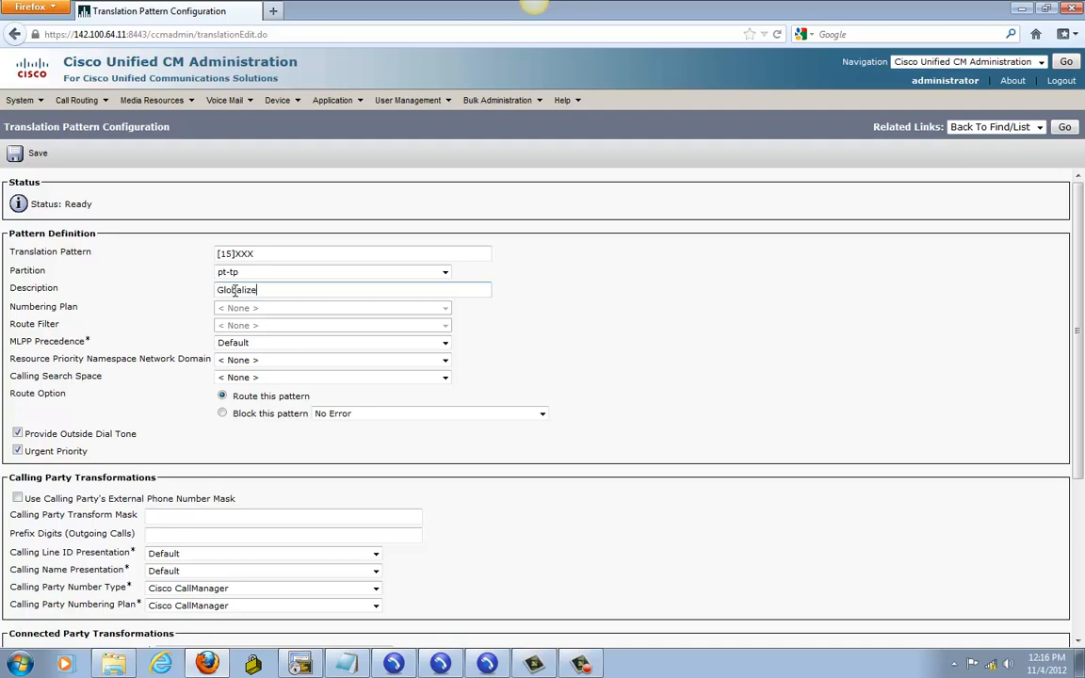
{"action": "type", "text": "internal Phones"}
{"action": "left_click", "coordinate": [247, 377]}
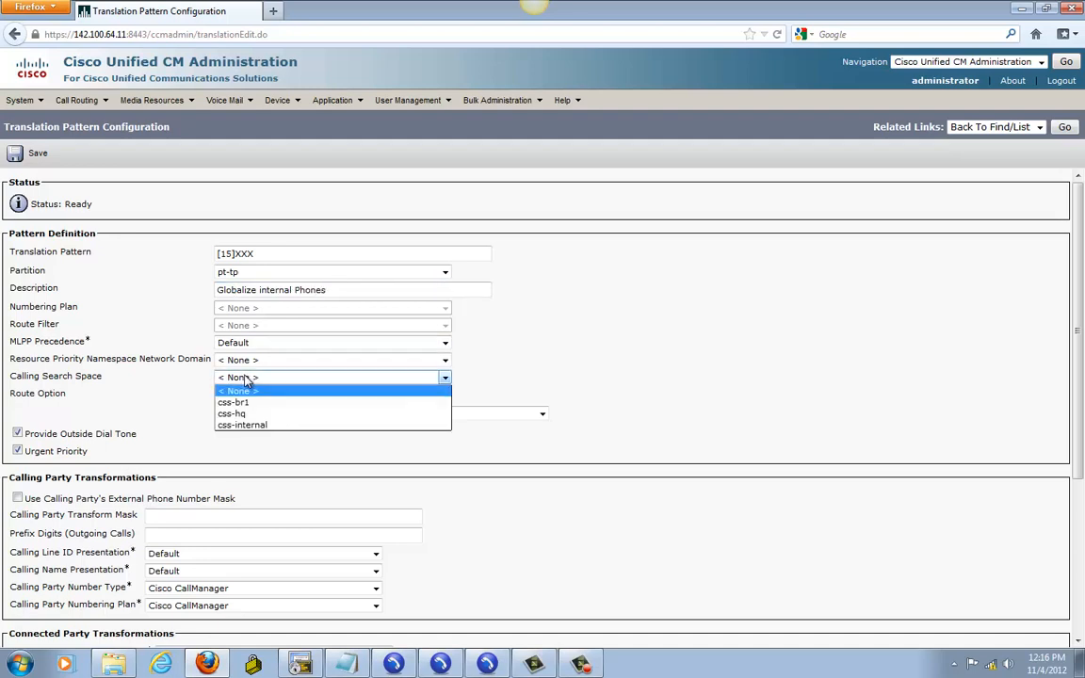
{"action": "left_click", "coordinate": [243, 425]}
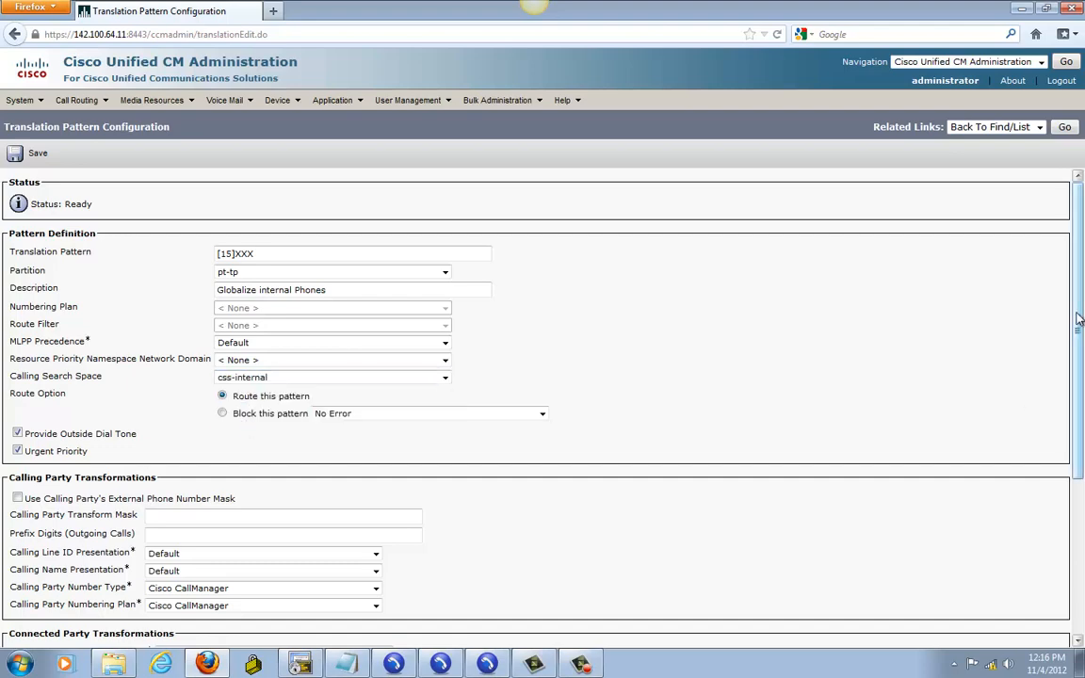
Step: Enable the use of the calling party's external phone number mask, check the mask on the 5001 phone, and save the translation pattern
{"action": "left_click_drag", "start_coordinate": [1079, 320], "coordinate": [1078, 362]}
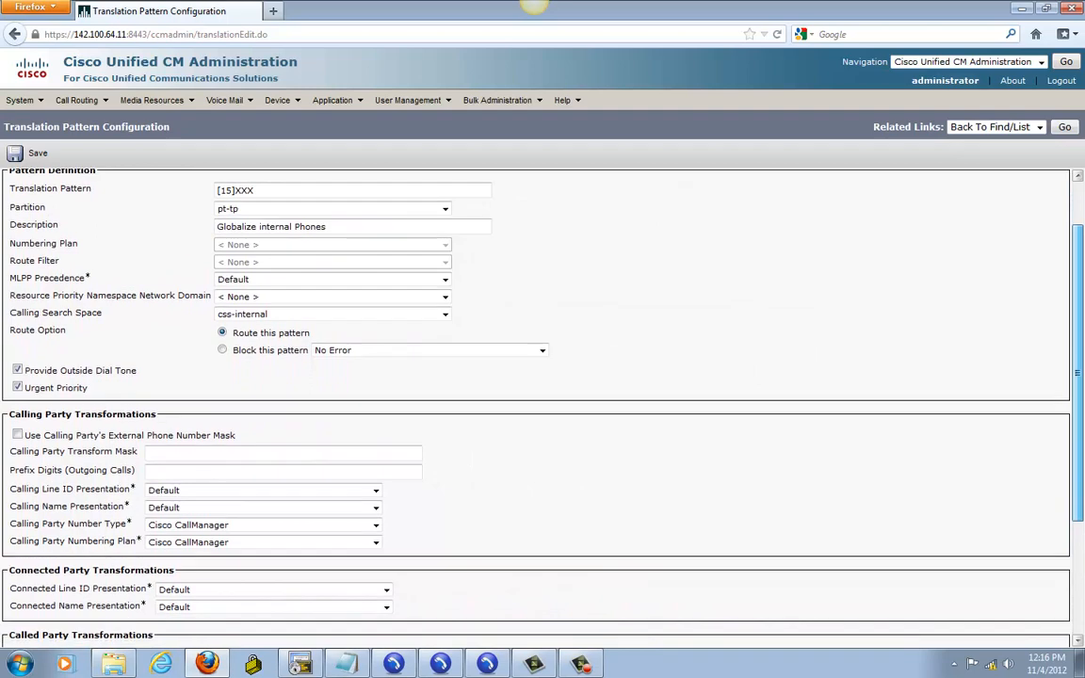
{"action": "left_click", "coordinate": [18, 436]}
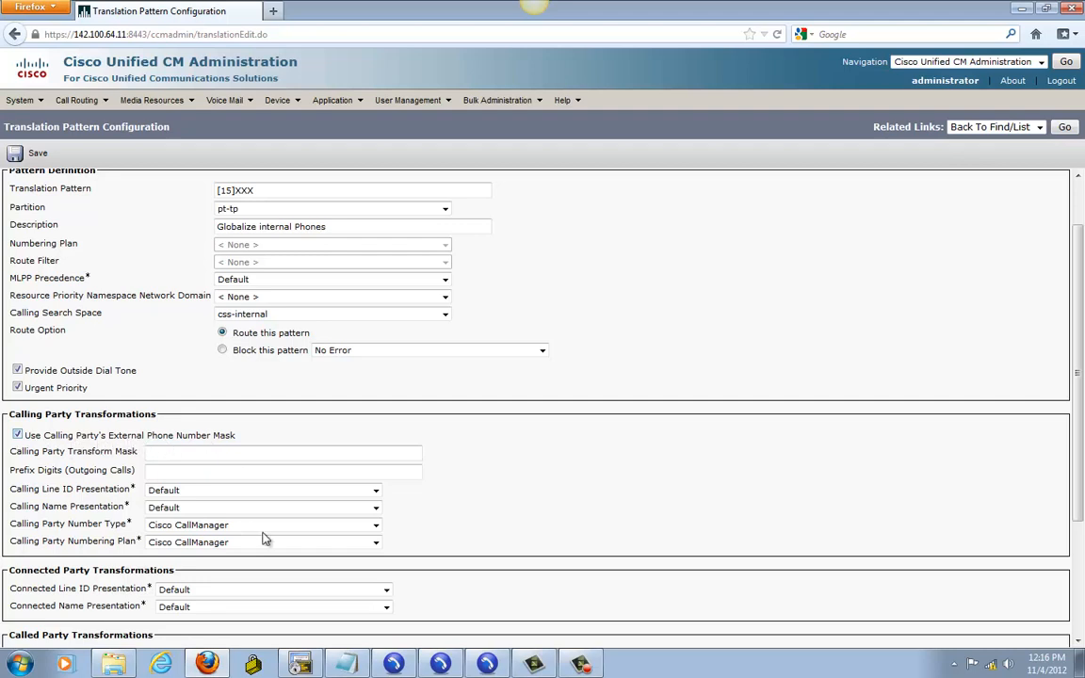
{"action": "left_click", "coordinate": [441, 664]}
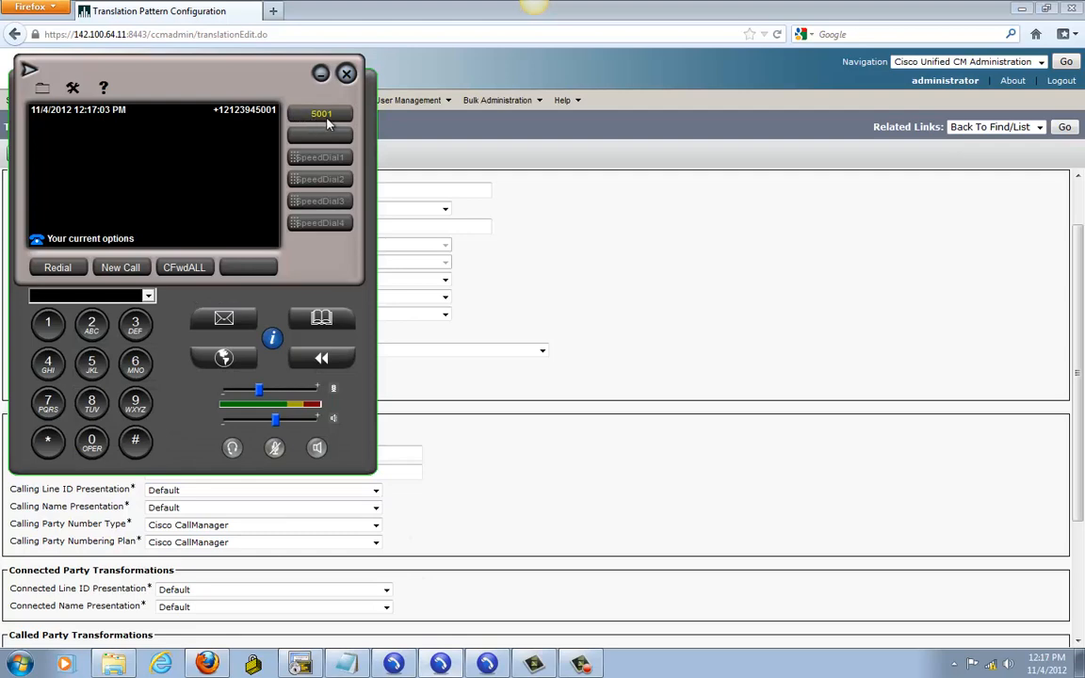
{"action": "left_click", "coordinate": [320, 73]}
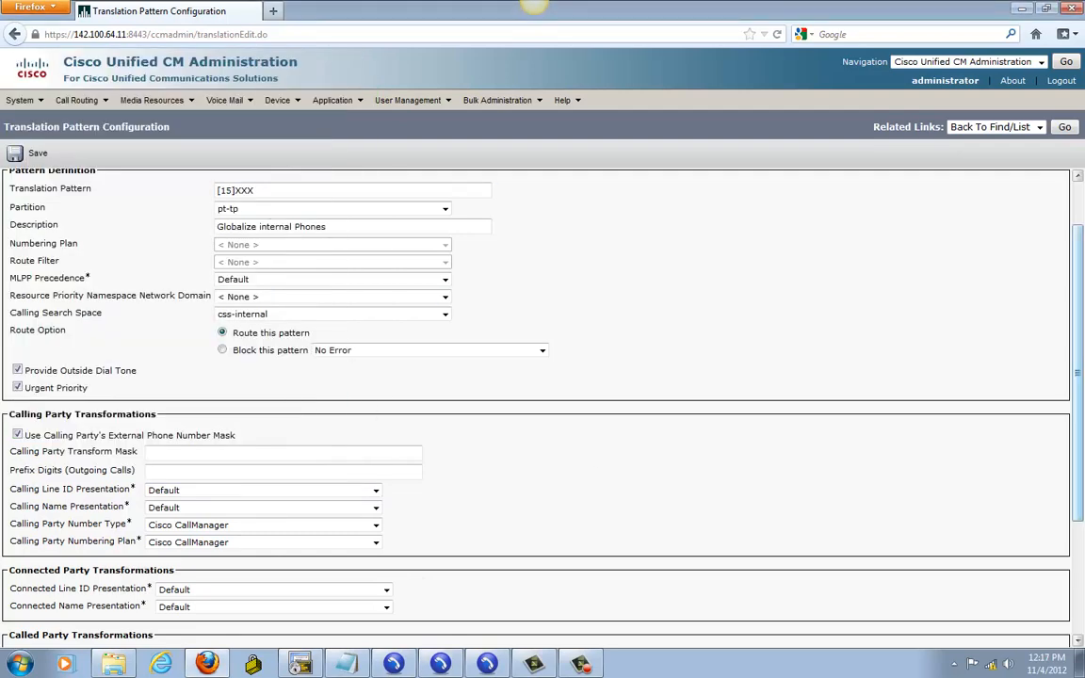
{"action": "scroll", "coordinate": [1080, 399], "scroll_direction": "down", "scroll_amount": 4}
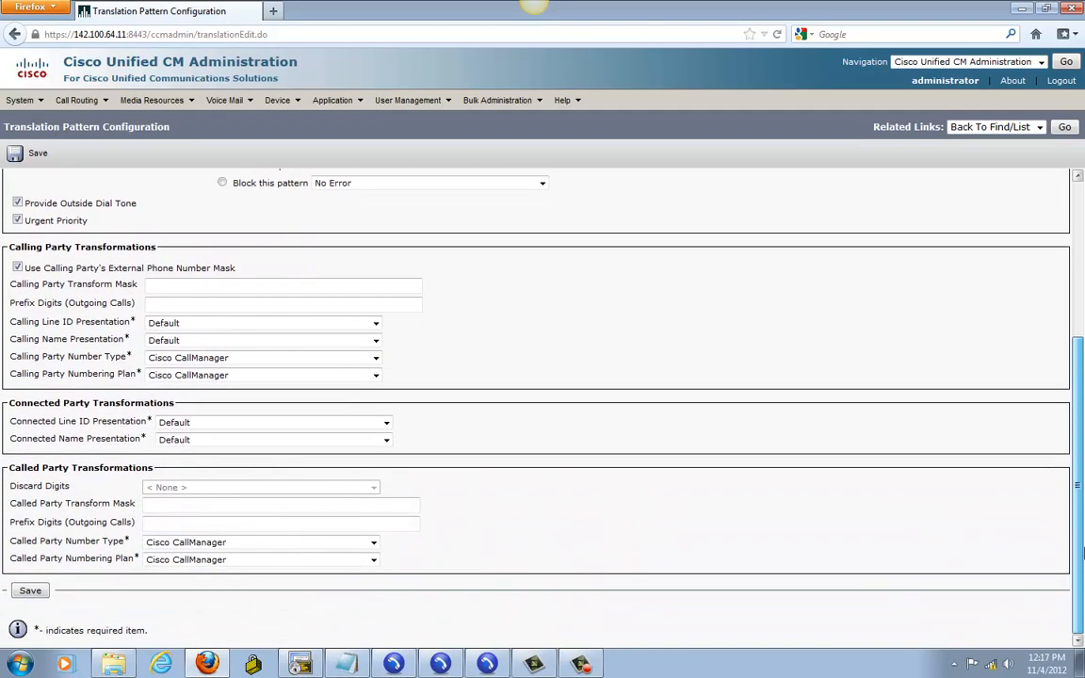
{"action": "left_click", "coordinate": [29, 591]}
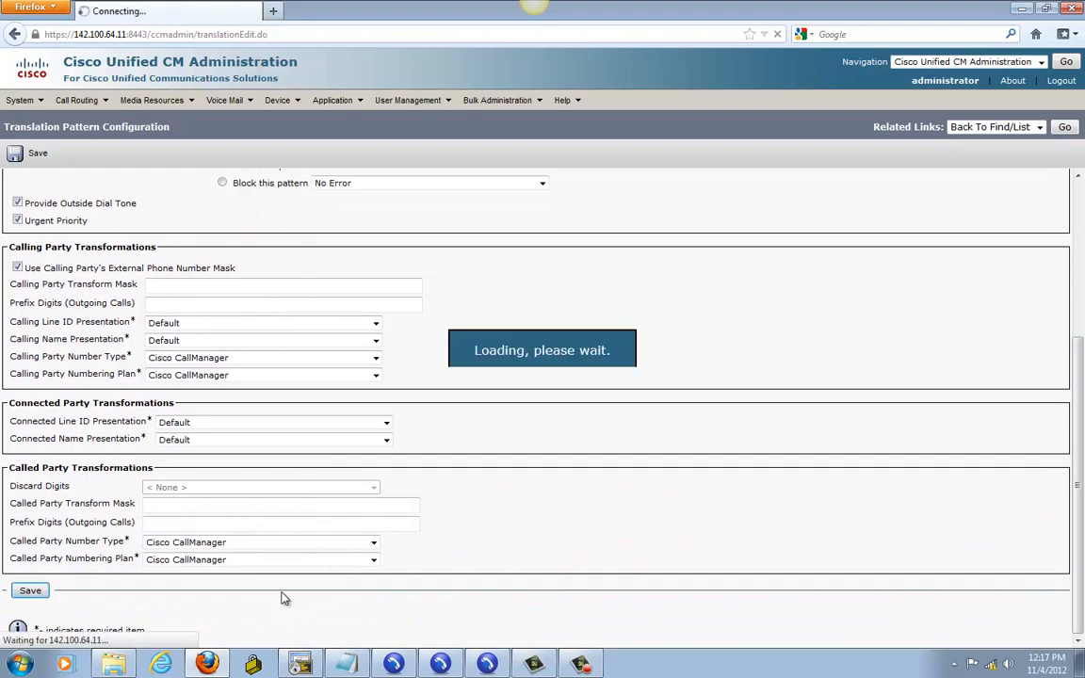
Step: Switch to the two IP phones, try calling 1001 from the 5001 phone again, and end the call
{"action": "left_click", "coordinate": [443, 665]}
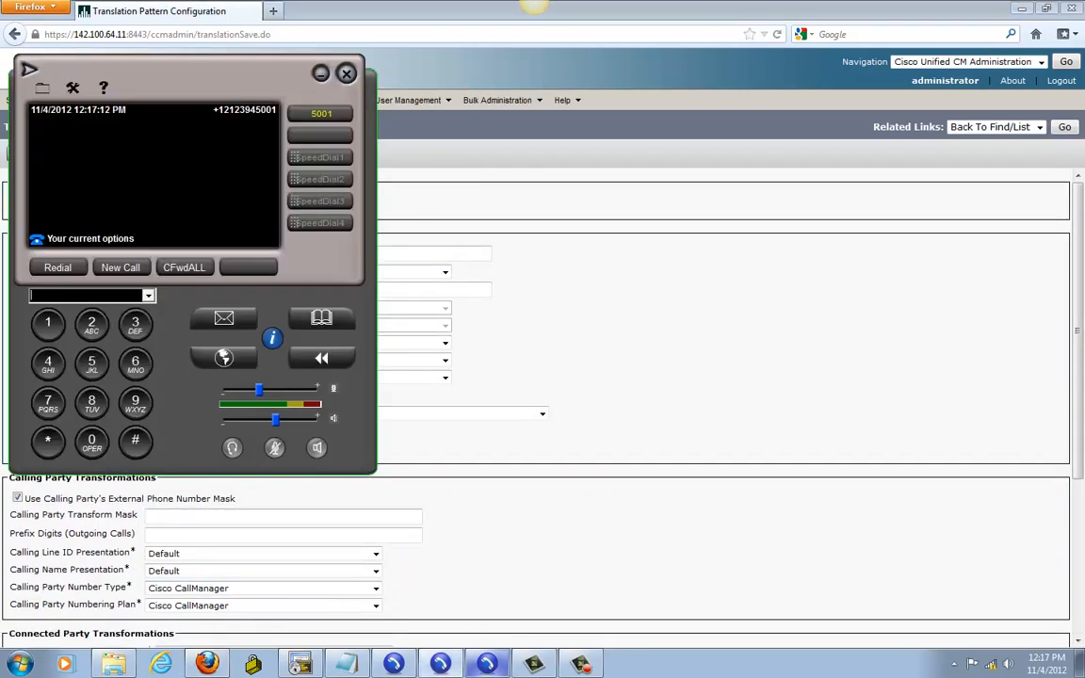
{"action": "left_click", "coordinate": [487, 665]}
{"action": "left_click", "coordinate": [488, 667]}
{"action": "left_click", "coordinate": [441, 665]}
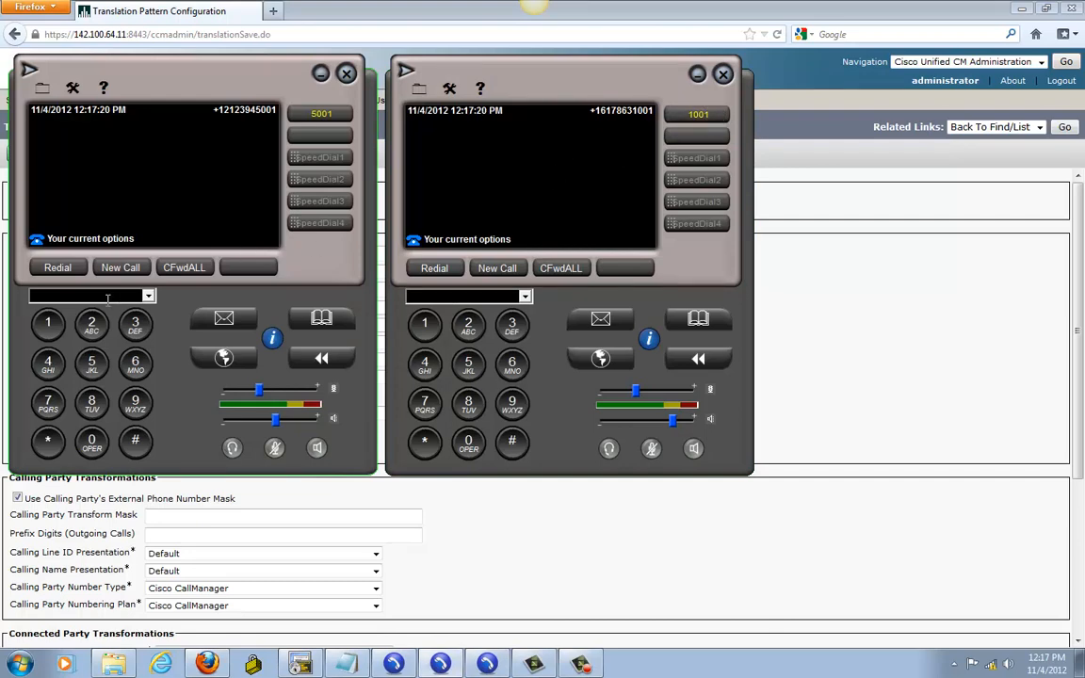
{"action": "type", "text": "1001"}
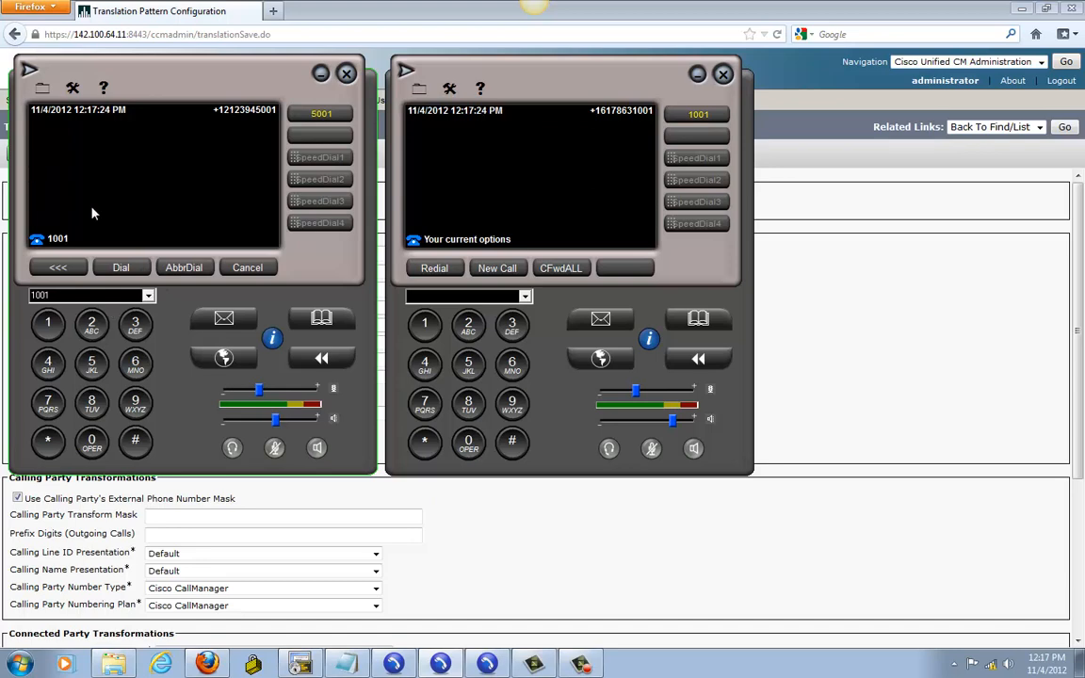
{"action": "left_click", "coordinate": [135, 267]}
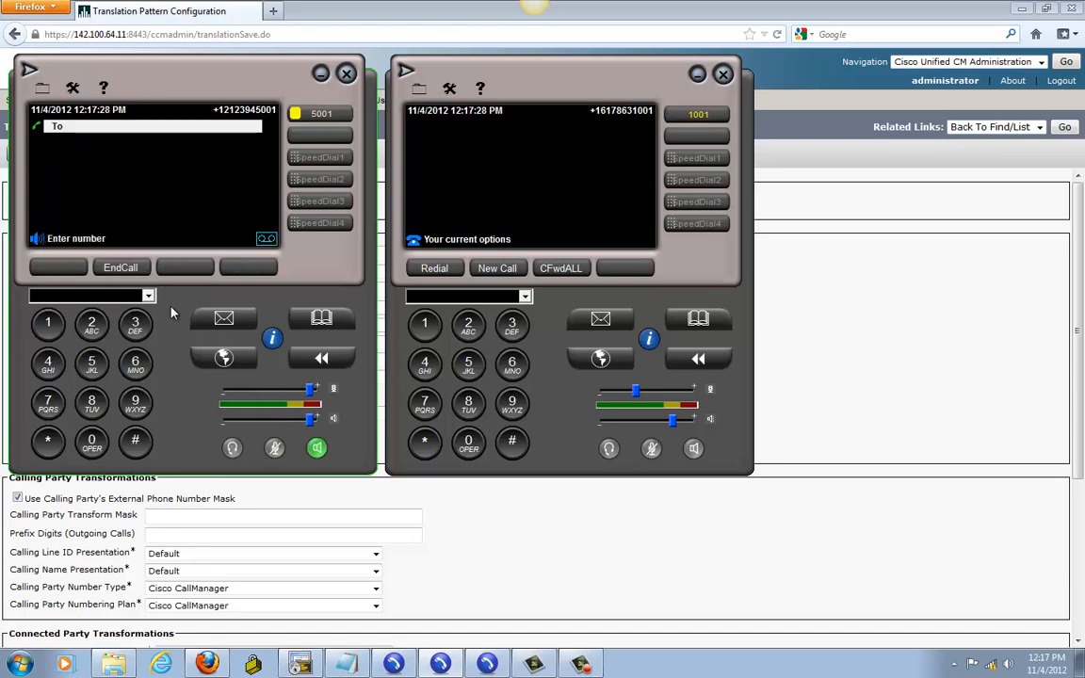
{"action": "left_click", "coordinate": [130, 271]}
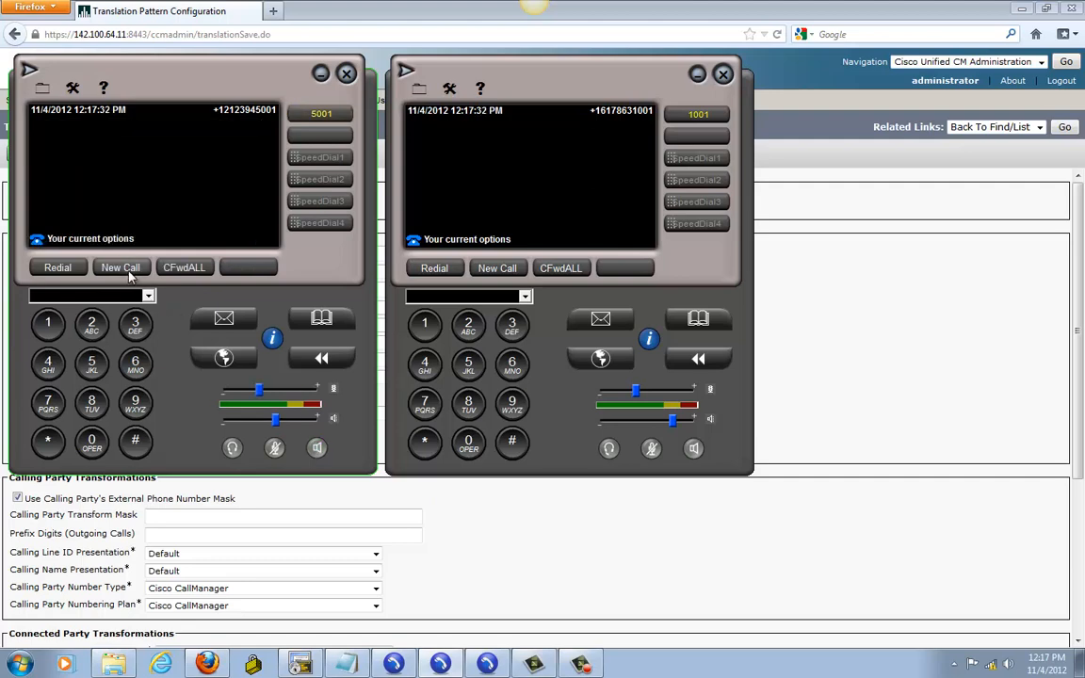
Step: Return to Cisco Unified CM Administration, add the pt-tp partition to the css-hq calling search space, and save it
{"action": "left_click", "coordinate": [502, 568]}
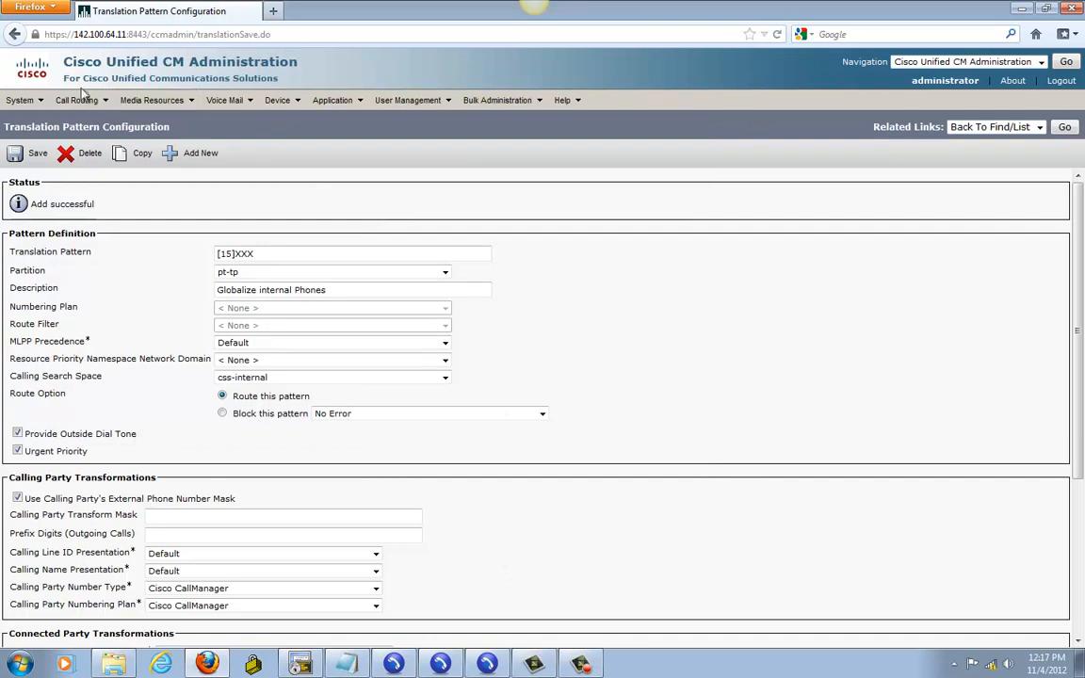
{"action": "mouse_move", "coordinate": [76, 100]}
{"action": "mouse_move", "coordinate": [91, 218]}
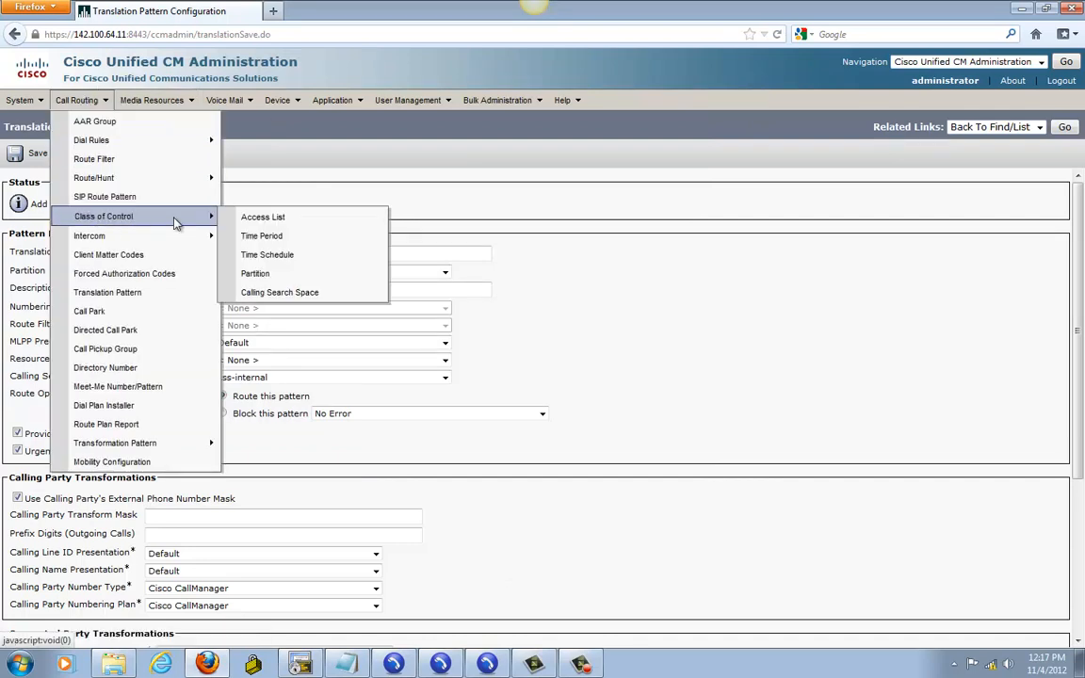
{"action": "left_click", "coordinate": [254, 293]}
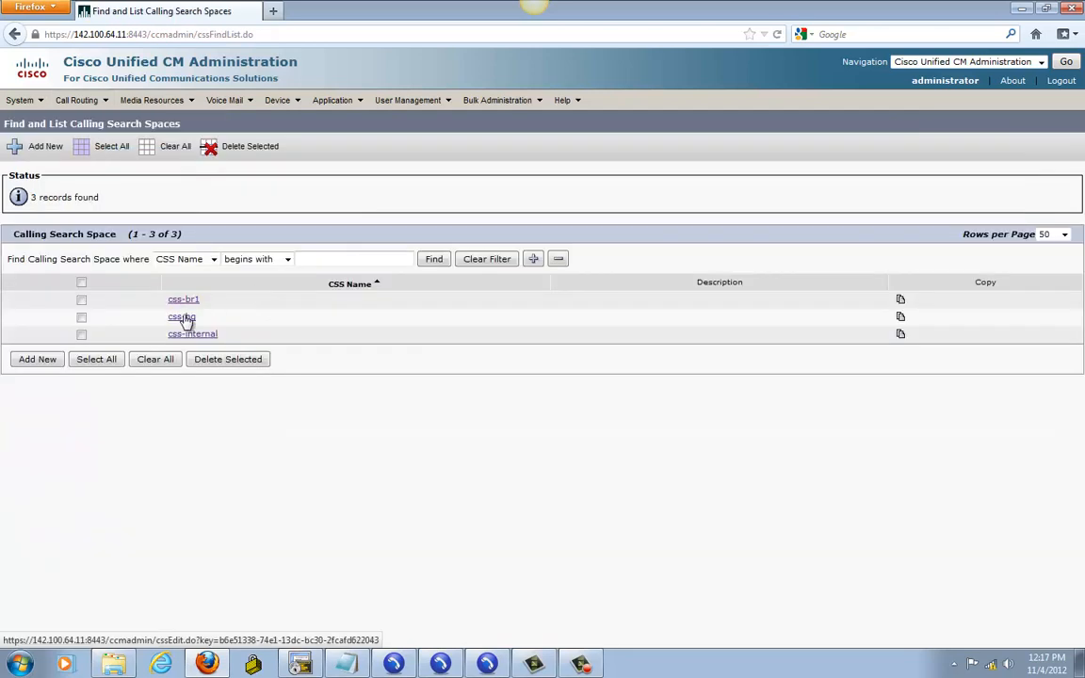
{"action": "left_click", "coordinate": [183, 317]}
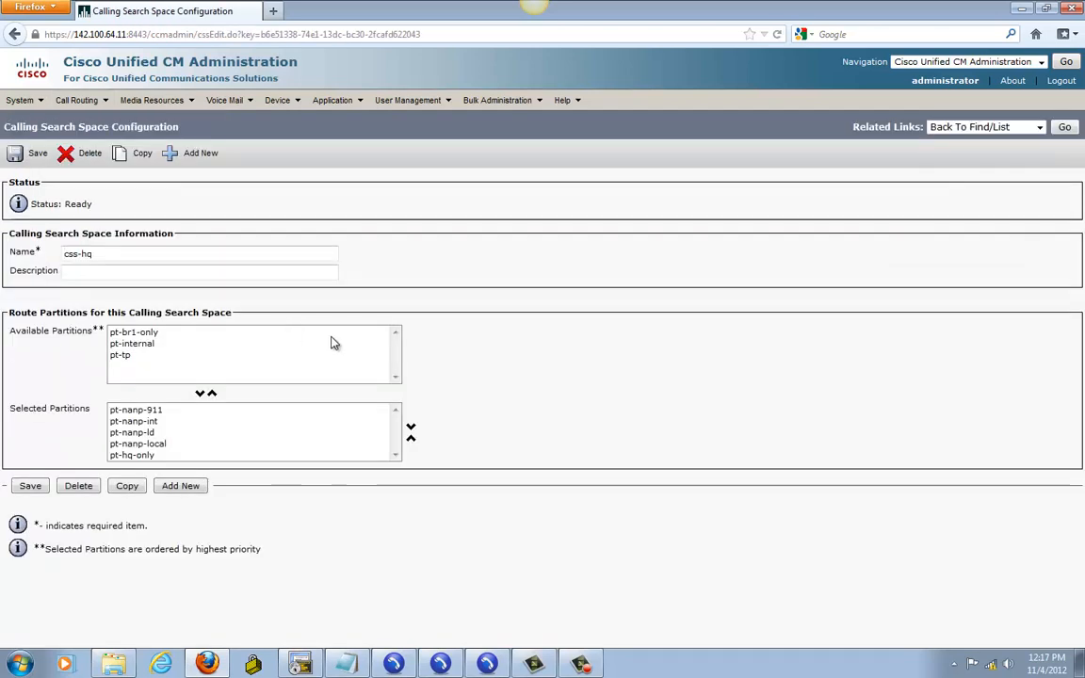
{"action": "left_click", "coordinate": [126, 356]}
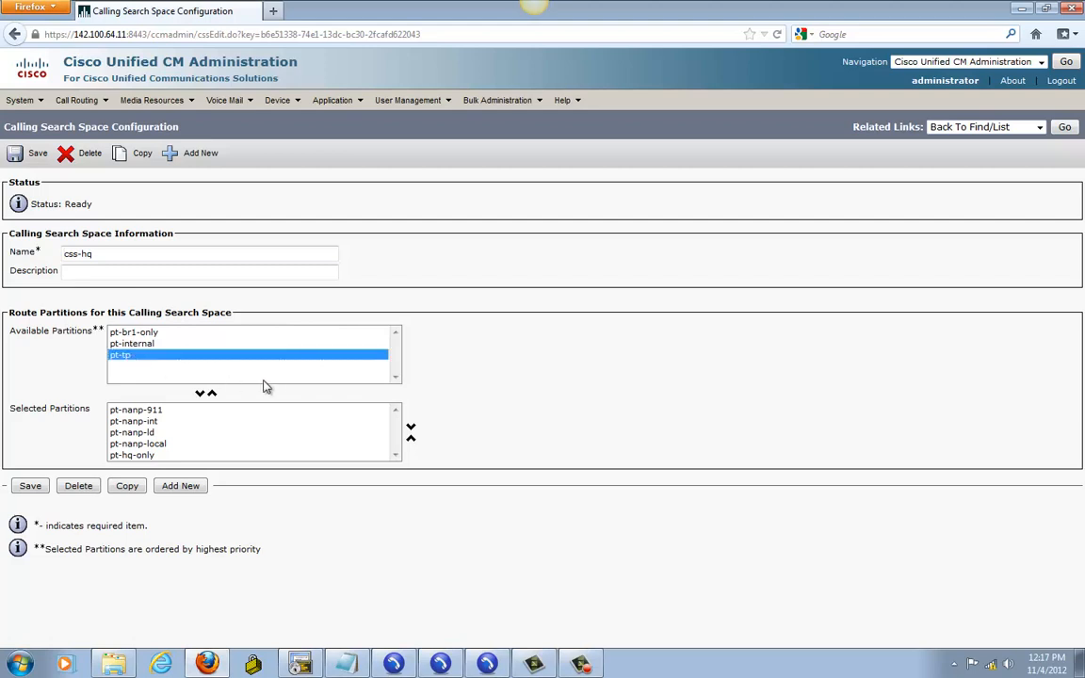
{"action": "left_click", "coordinate": [201, 395]}
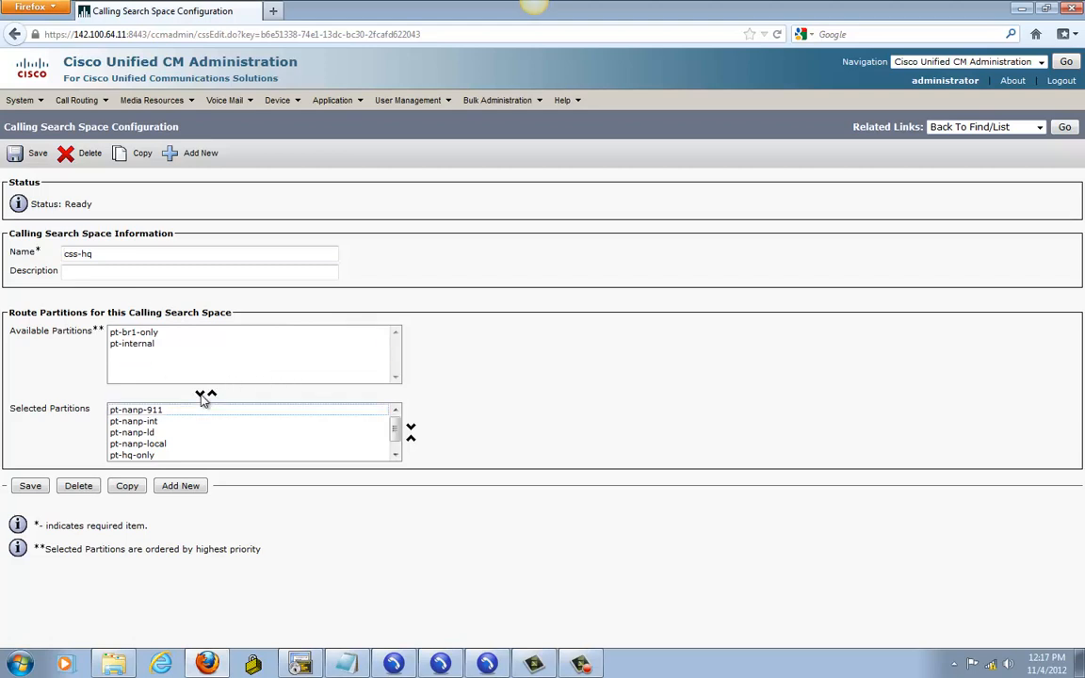
{"action": "left_click", "coordinate": [30, 485]}
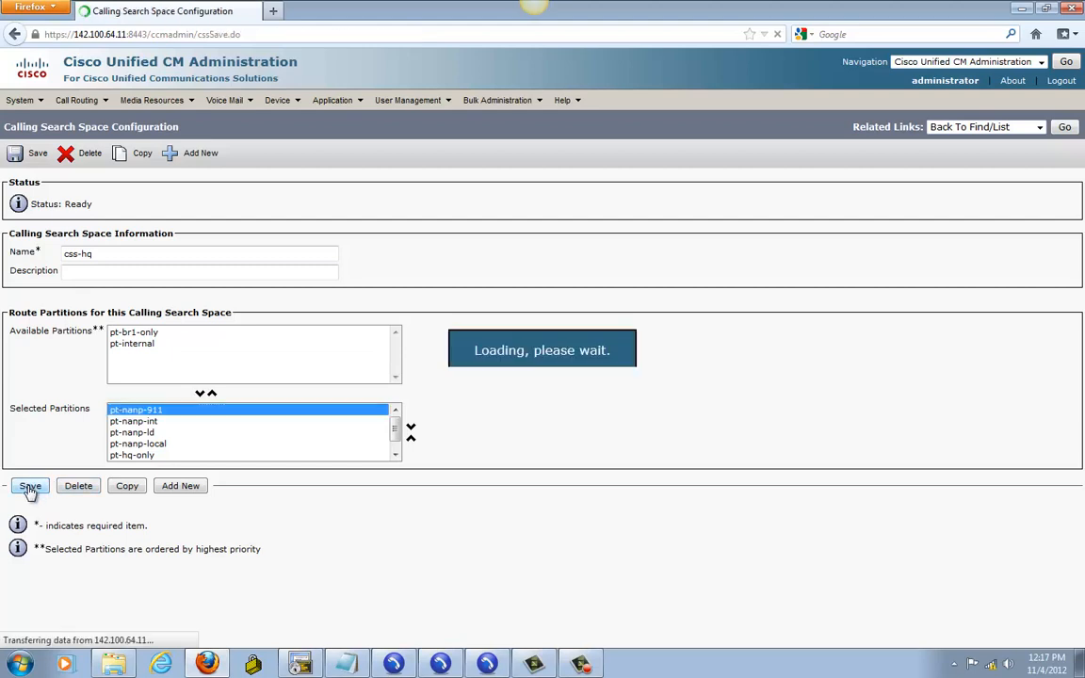
Step: Add the pt-tp partition to the css-br1 calling search space and save it
{"action": "left_click", "coordinate": [1063, 128]}
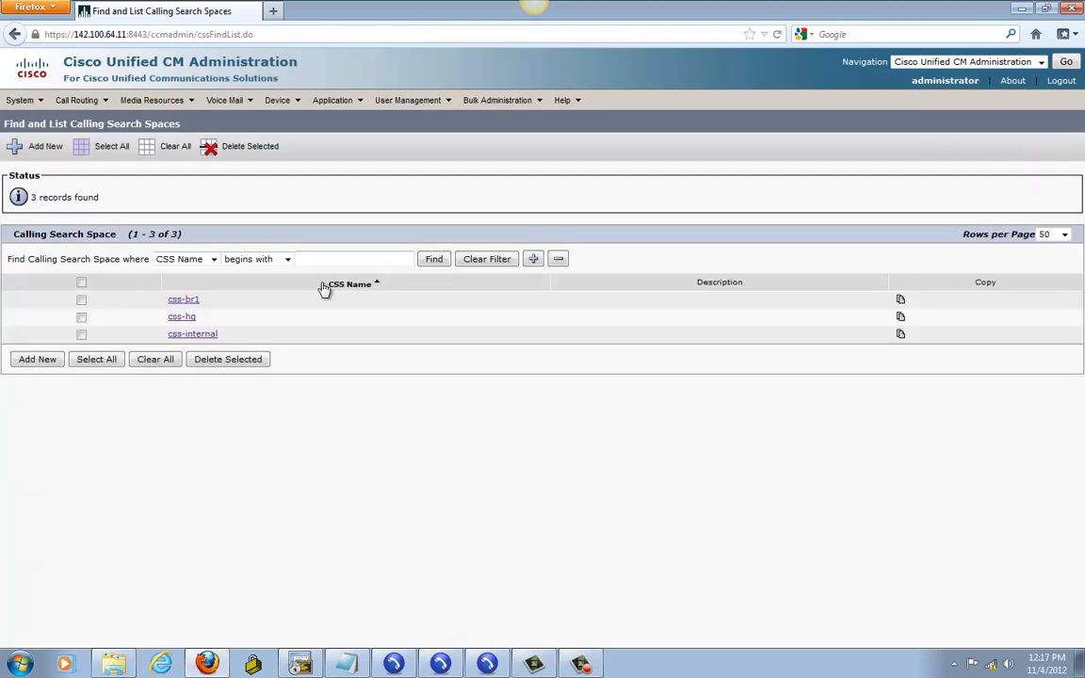
{"action": "left_click", "coordinate": [183, 300]}
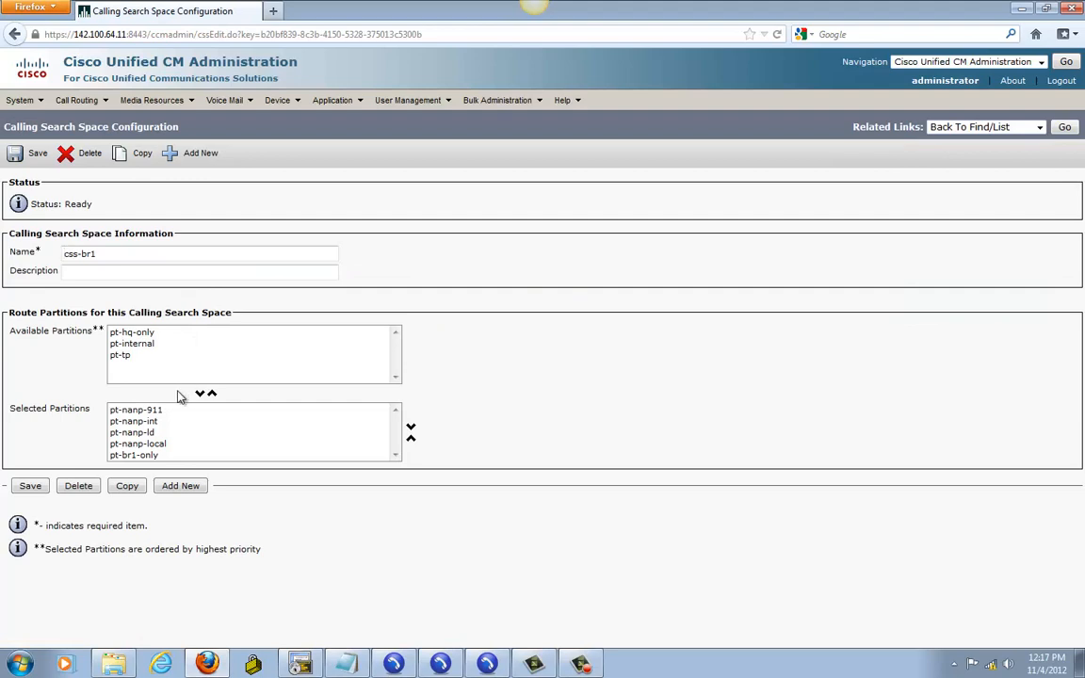
{"action": "left_click", "coordinate": [119, 356]}
{"action": "left_click", "coordinate": [199, 394]}
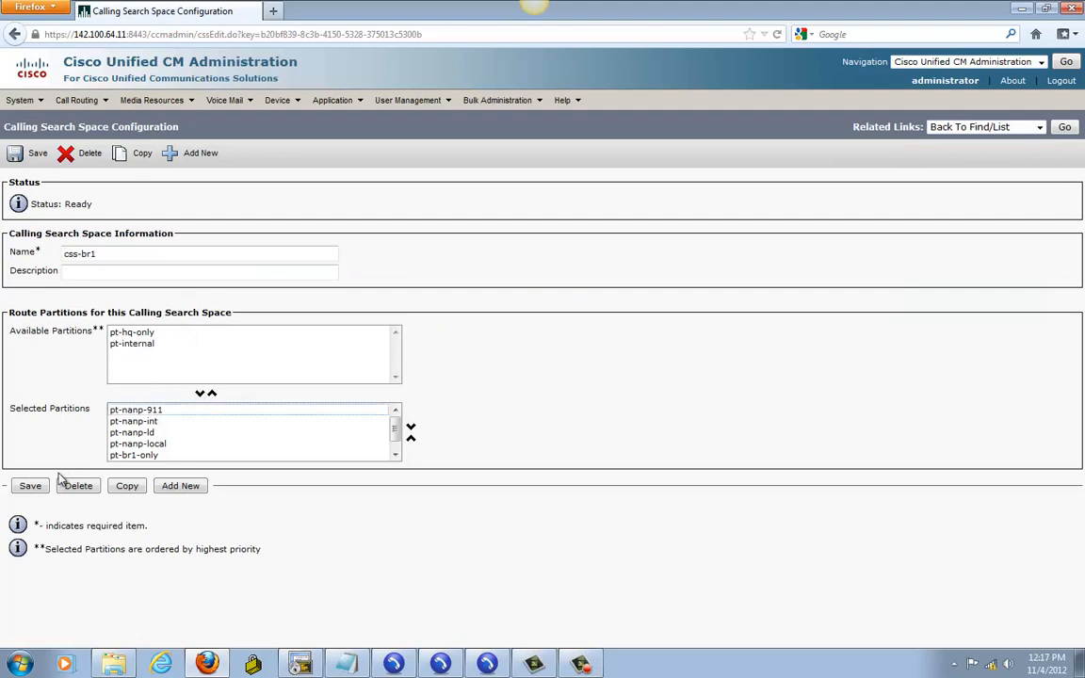
{"action": "left_click", "coordinate": [30, 486]}
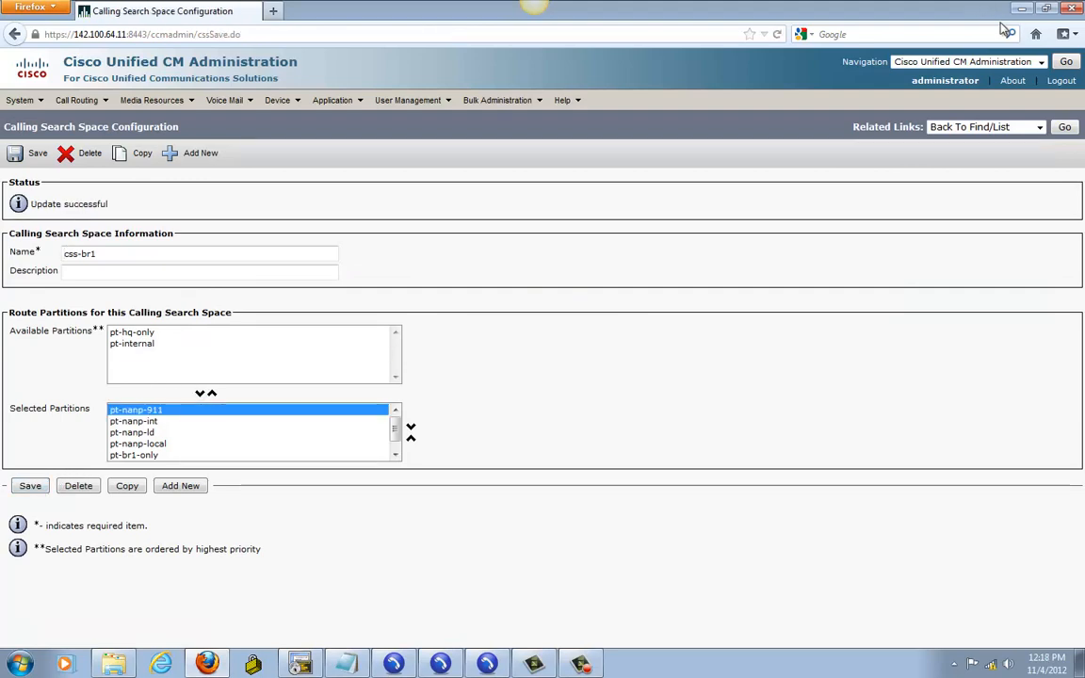
Step: Switch to the two IP phones, place an unanswered call from 5001 to 1001, and check the missed calls log of the 1001 phone
{"action": "left_click", "coordinate": [487, 664]}
{"action": "left_click", "coordinate": [488, 664]}
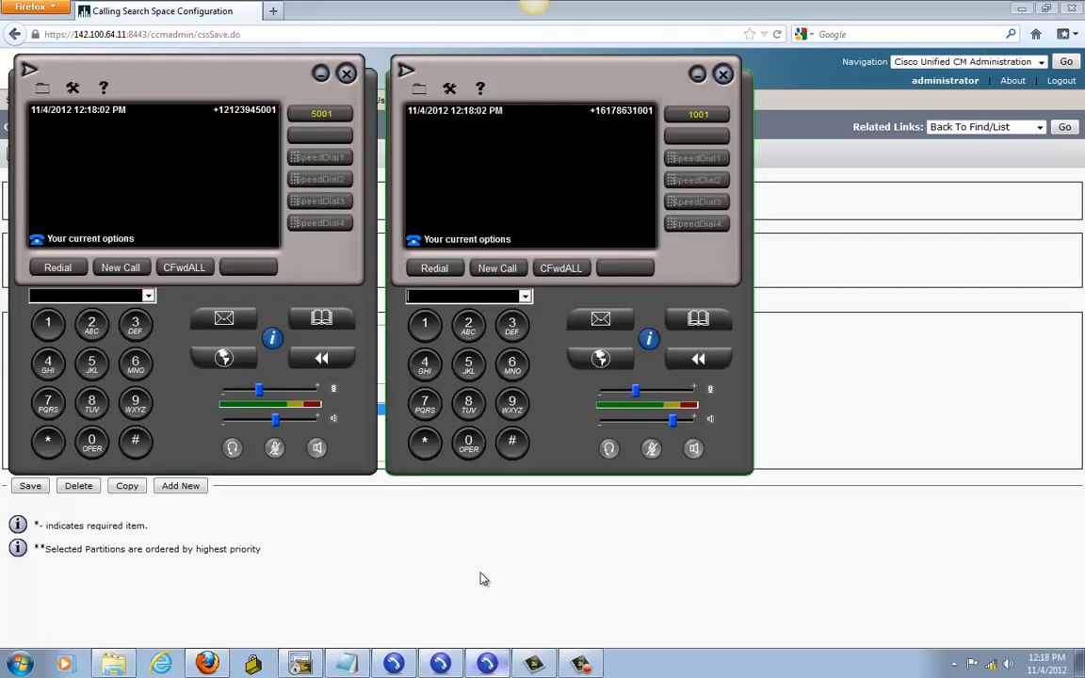
{"action": "left_click", "coordinate": [95, 298]}
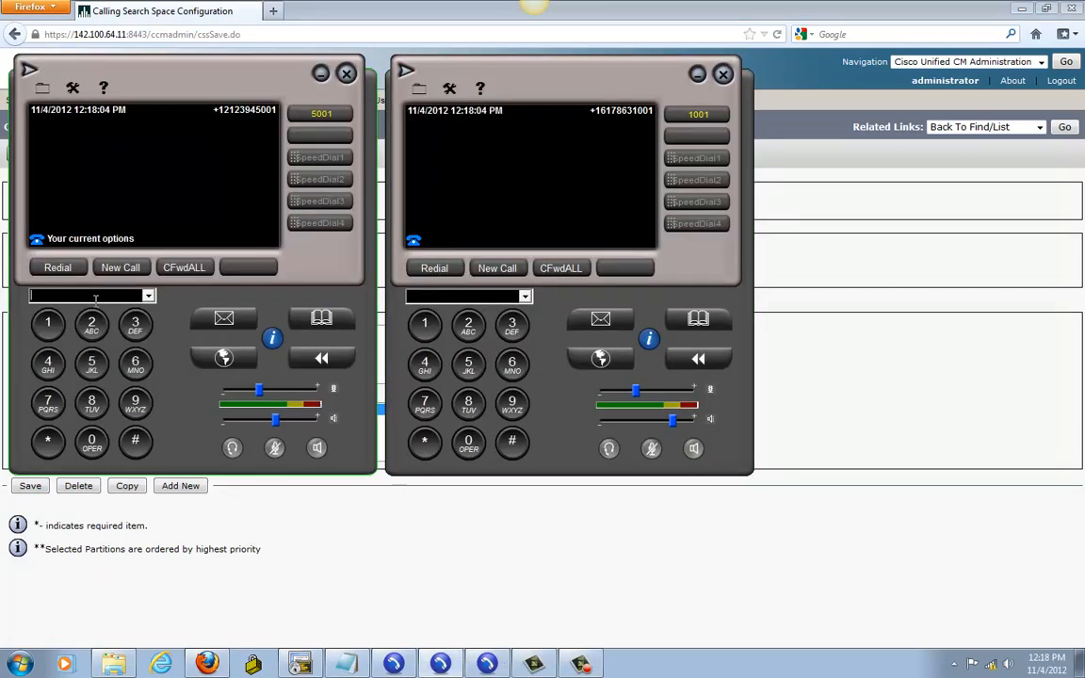
{"action": "type", "text": "1001"}
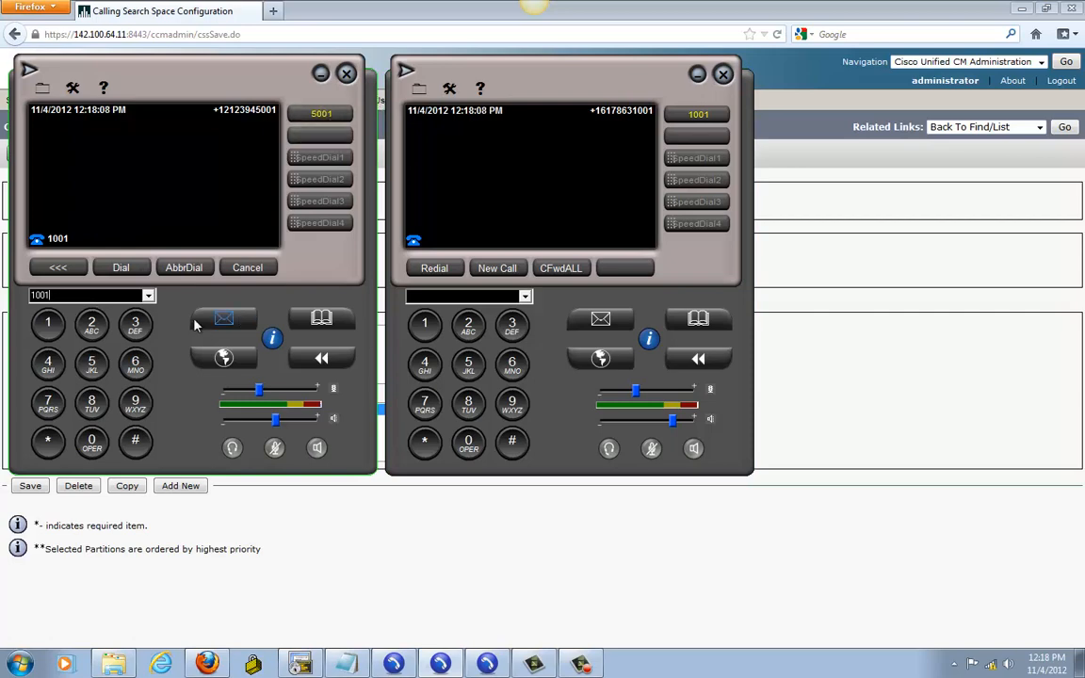
{"action": "left_click", "coordinate": [121, 267]}
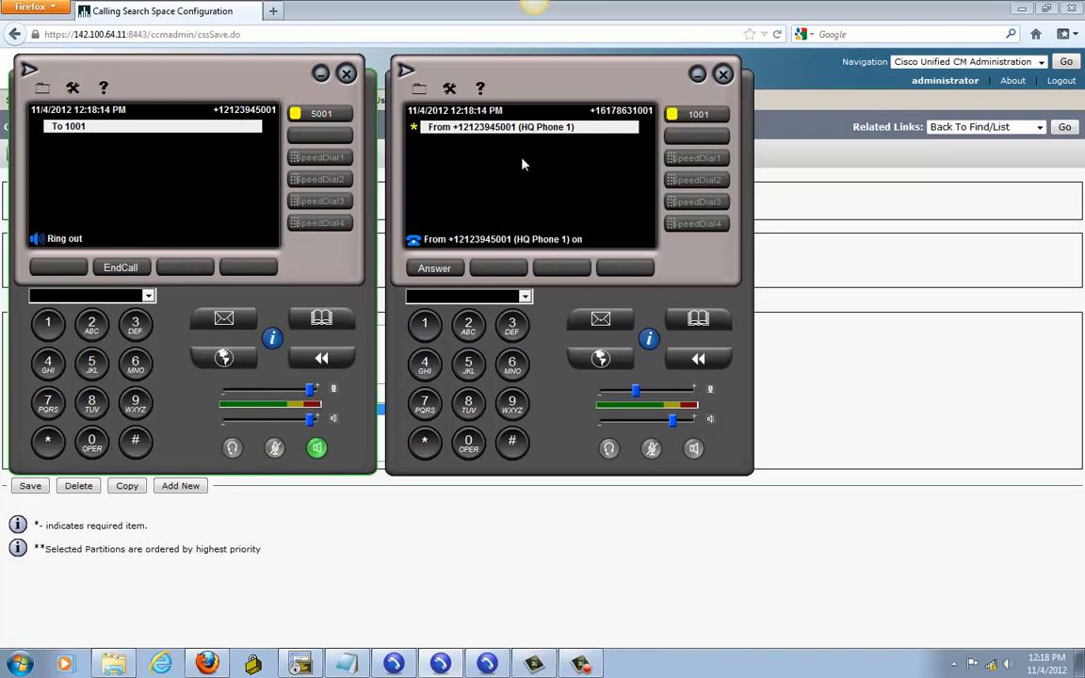
{"action": "left_click", "coordinate": [121, 269]}
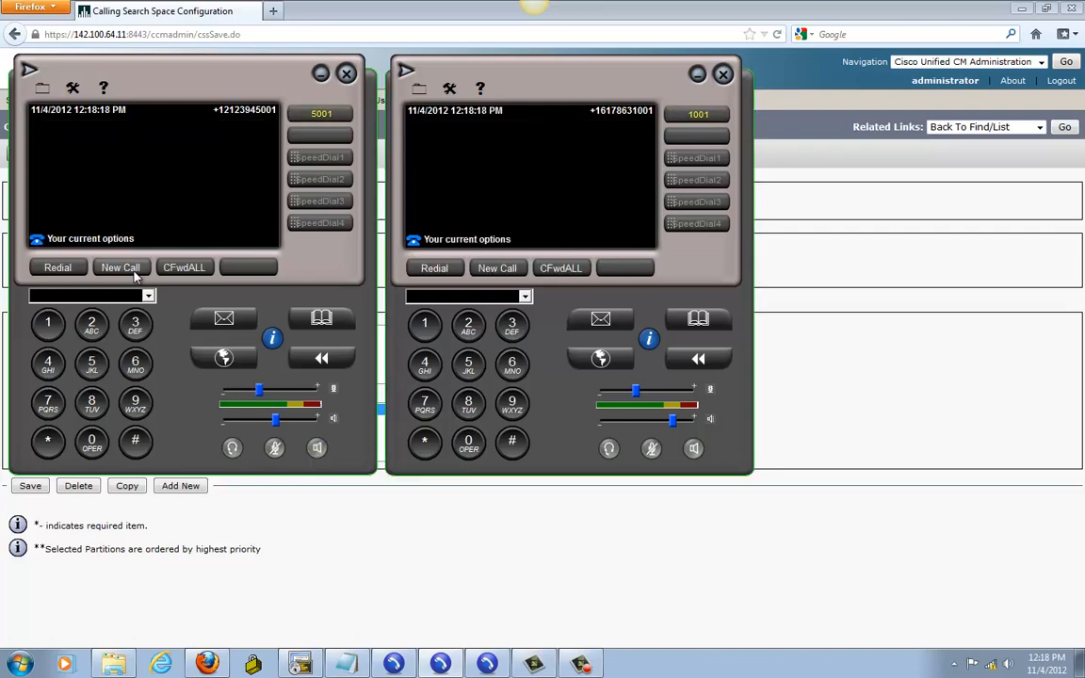
{"action": "left_click", "coordinate": [707, 360]}
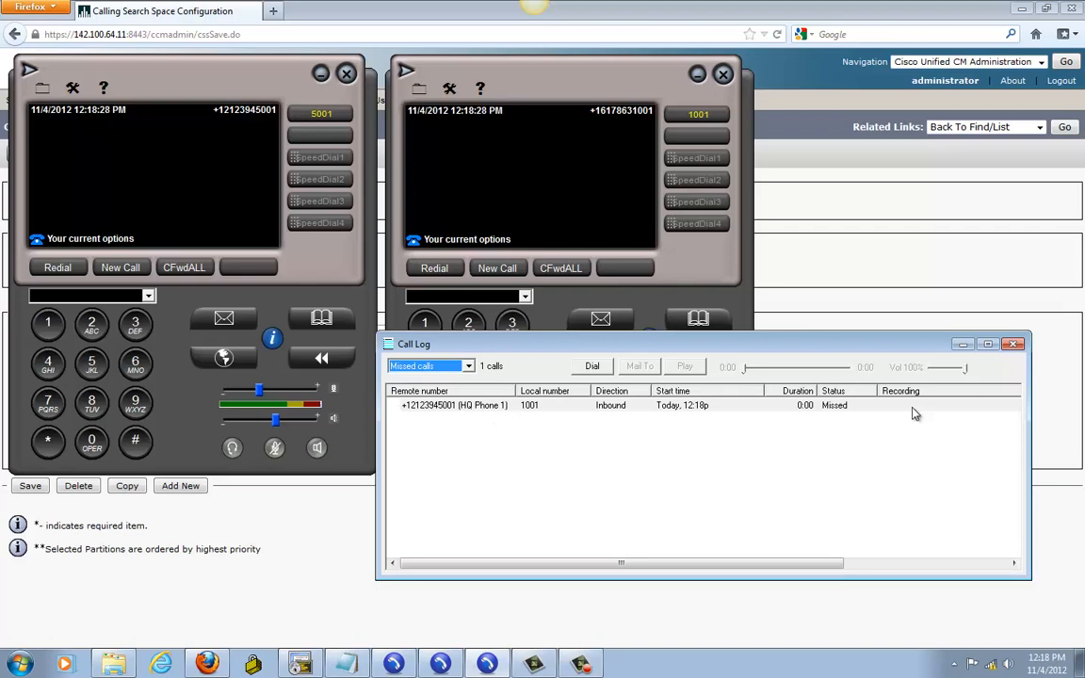
{"action": "left_click", "coordinate": [1012, 345]}
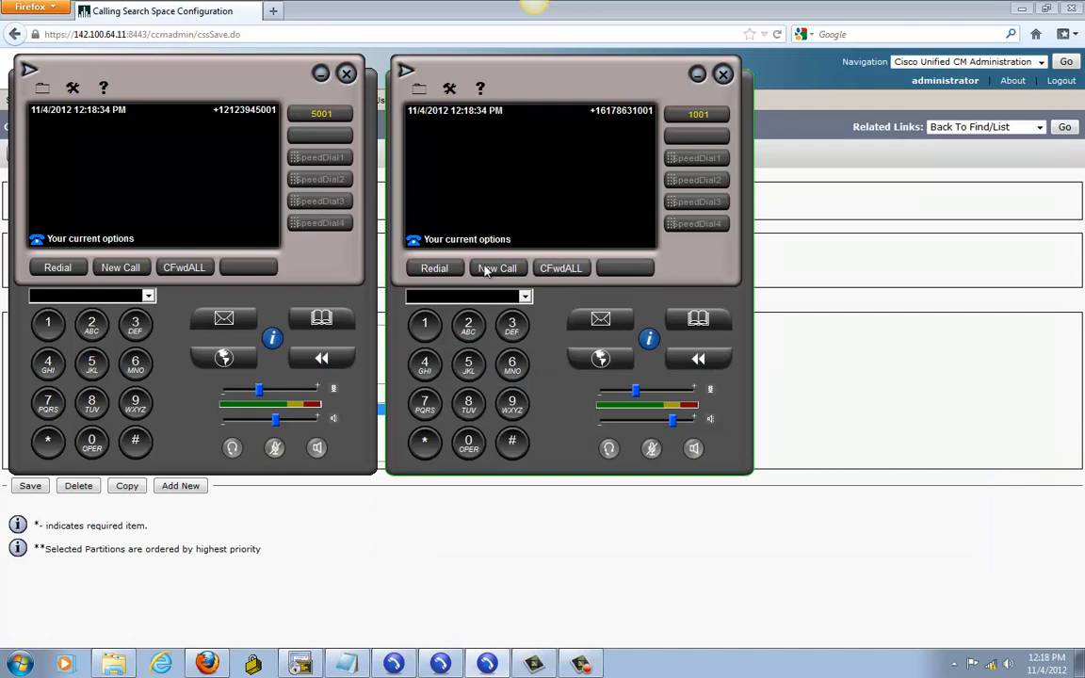
Step: Call 5001 from the 1001 phone and end the call while it is still ringing
{"action": "left_click", "coordinate": [471, 298]}
{"action": "type", "text": "5001"}
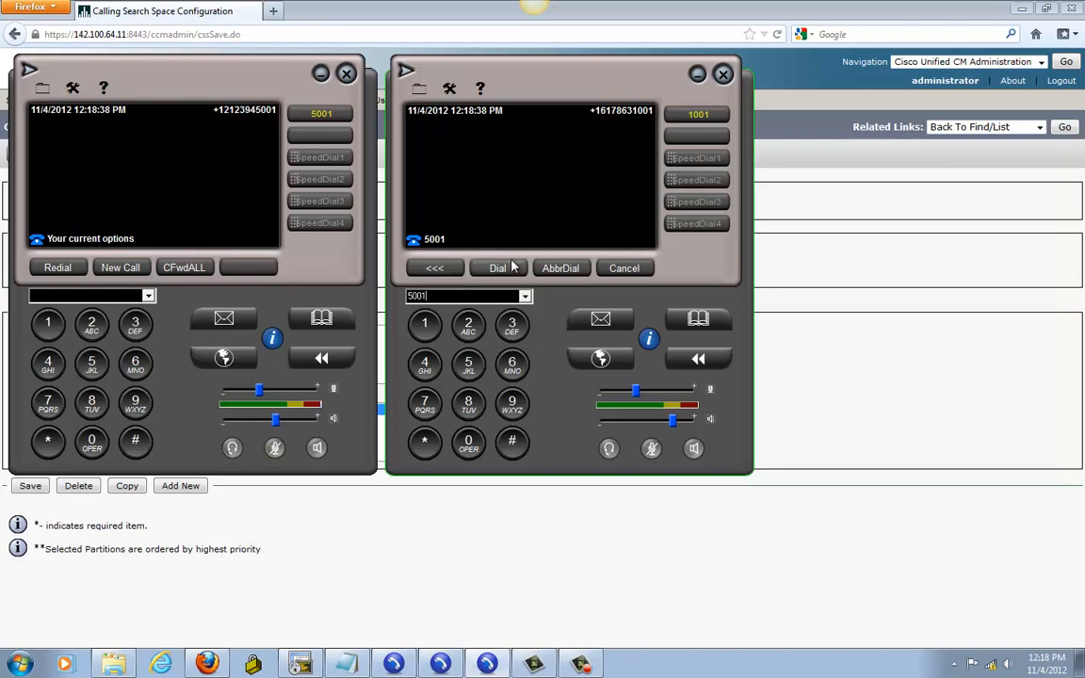
{"action": "left_click", "coordinate": [497, 268]}
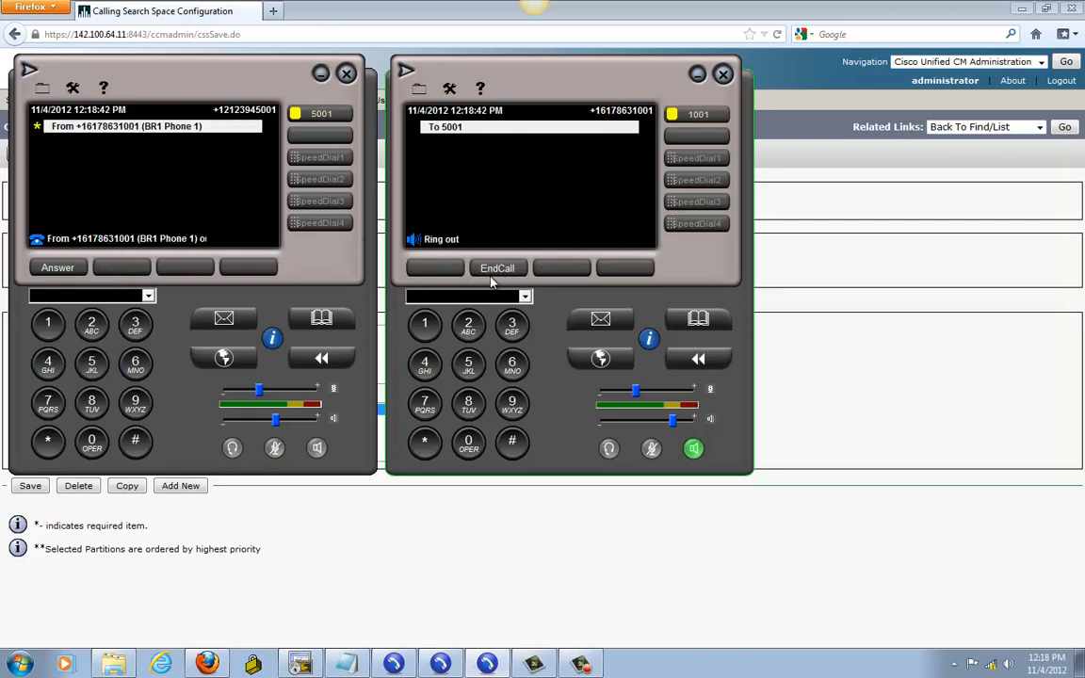
{"action": "left_click", "coordinate": [496, 270]}
Step: Try to dial back the missed BR1 Phone 1 call from the 5001 phone's call log, and end the attempt
{"action": "left_click", "coordinate": [325, 360]}
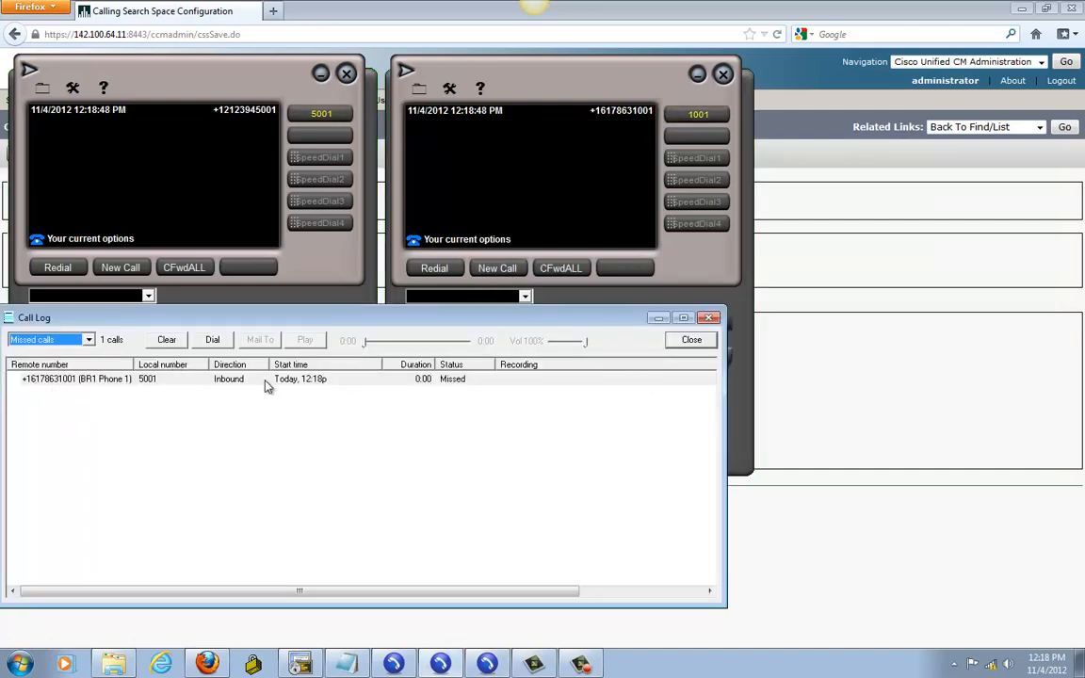
{"action": "left_click", "coordinate": [59, 382]}
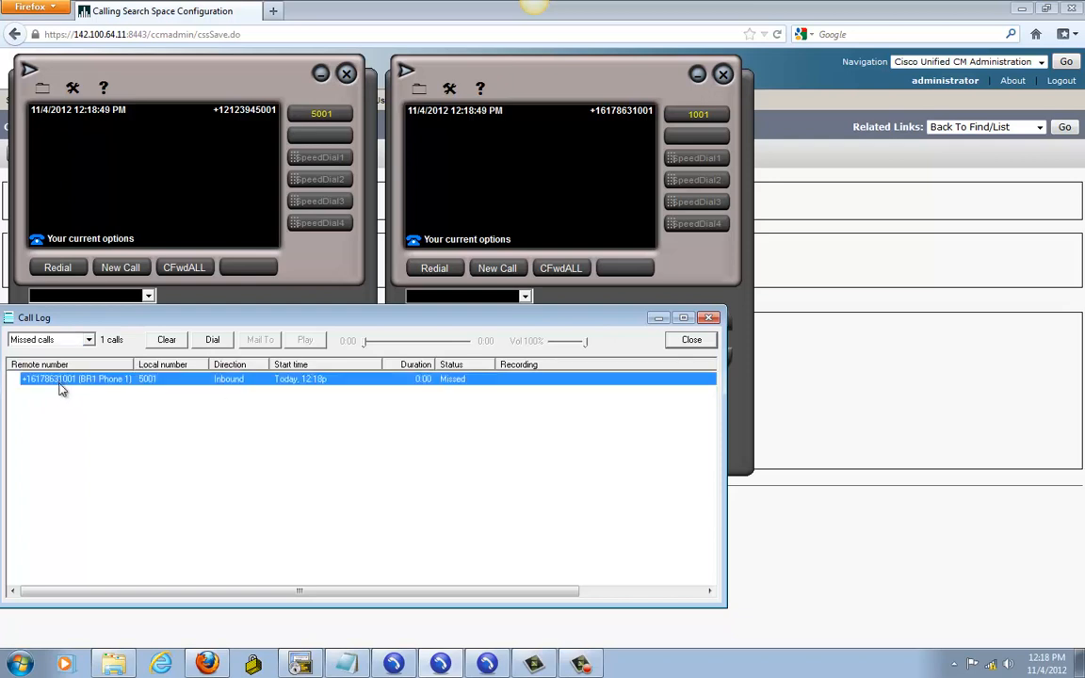
{"action": "left_click", "coordinate": [213, 343]}
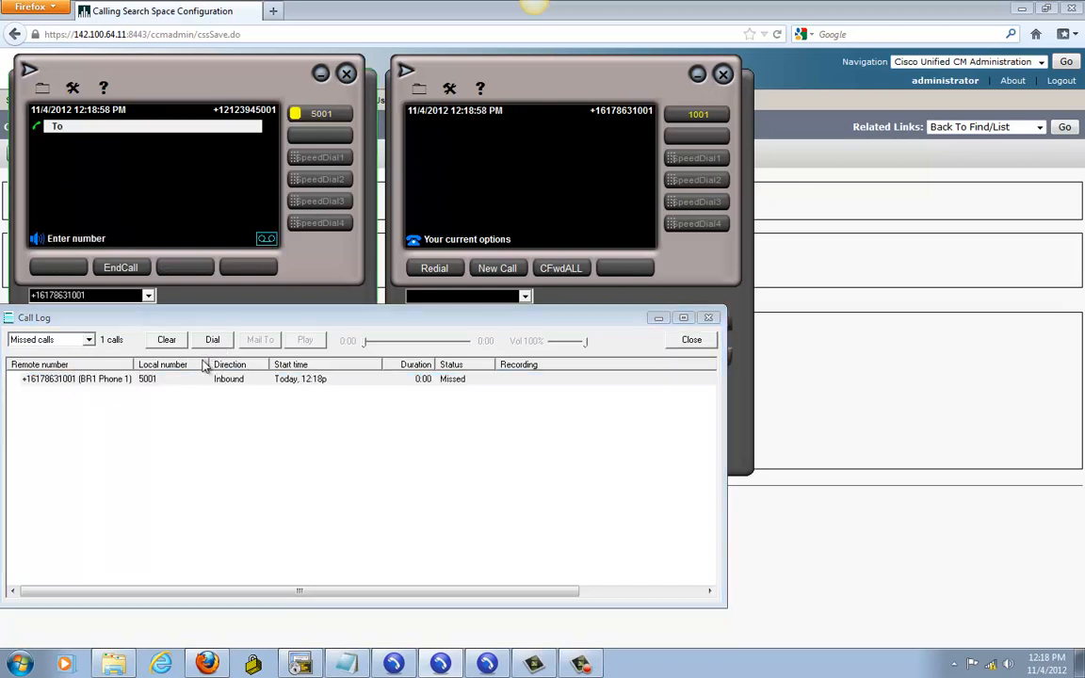
{"action": "left_click", "coordinate": [693, 344]}
{"action": "left_click", "coordinate": [113, 269]}
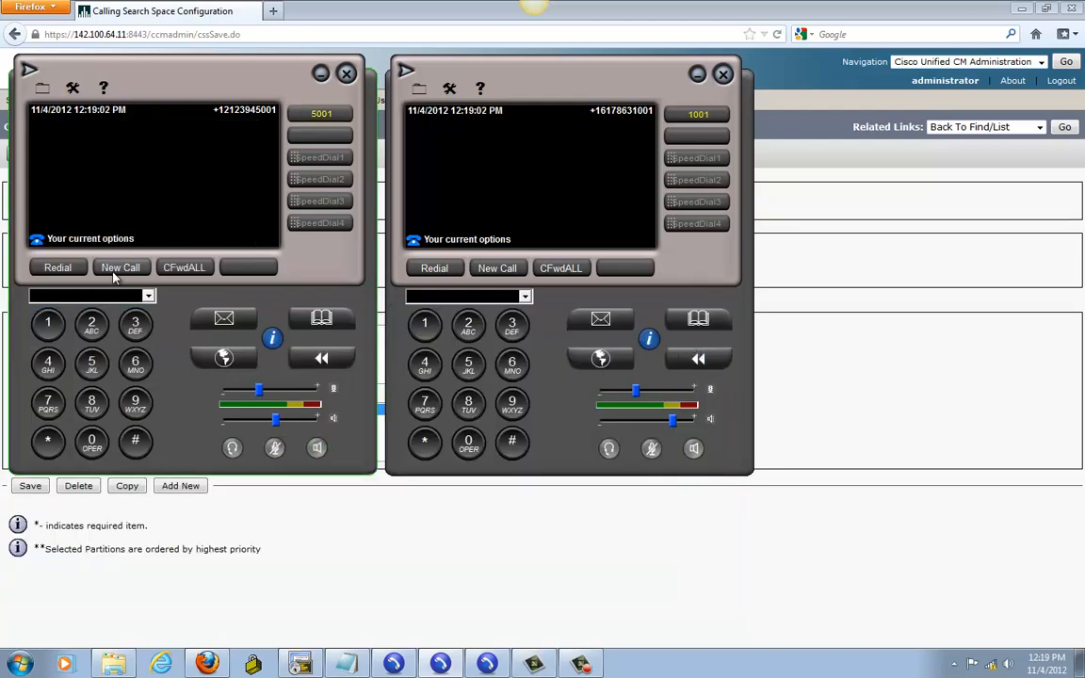
Step: Return to Cisco Unified CM Administration and start a new translation pattern \+1212394.5XXX
{"action": "left_click", "coordinate": [451, 554]}
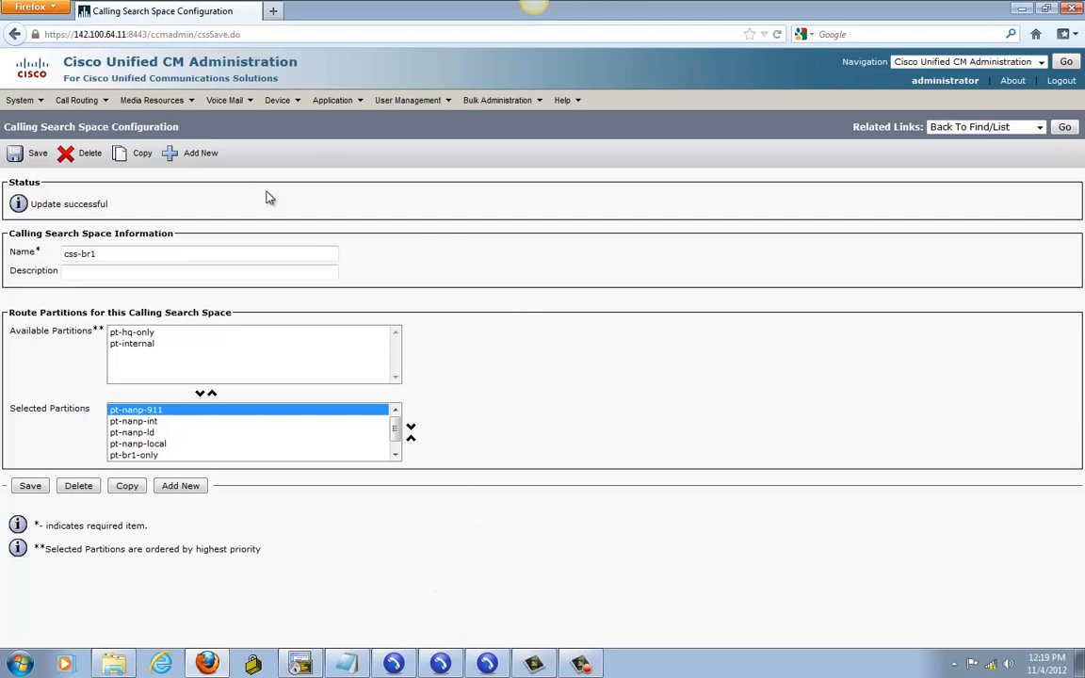
{"action": "mouse_move", "coordinate": [79, 98]}
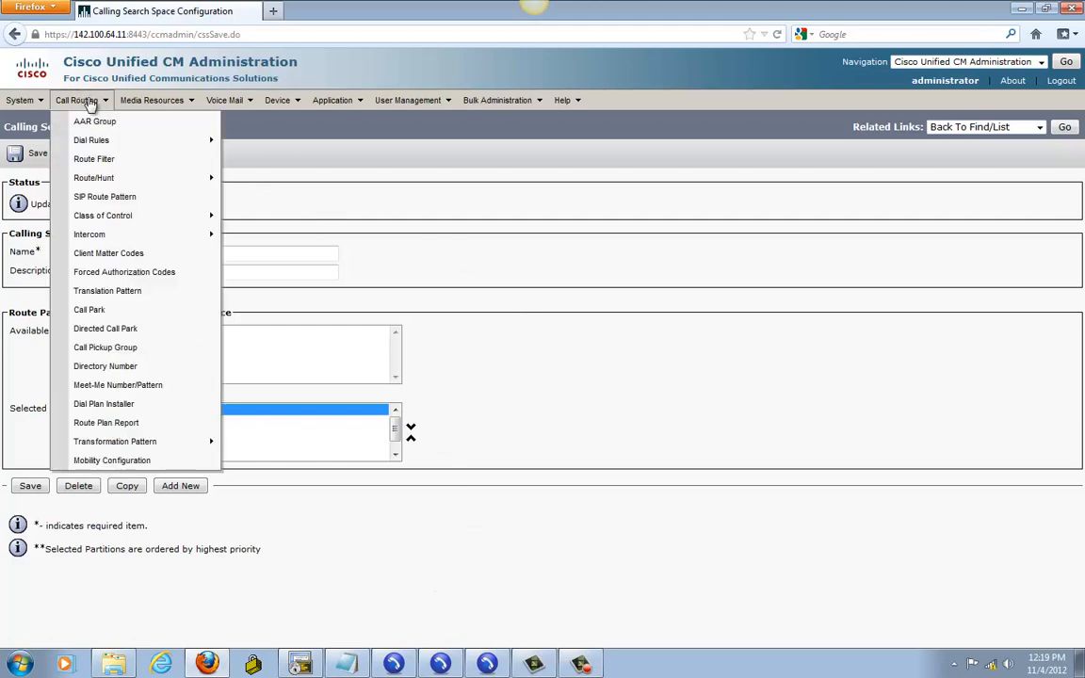
{"action": "left_click", "coordinate": [132, 295]}
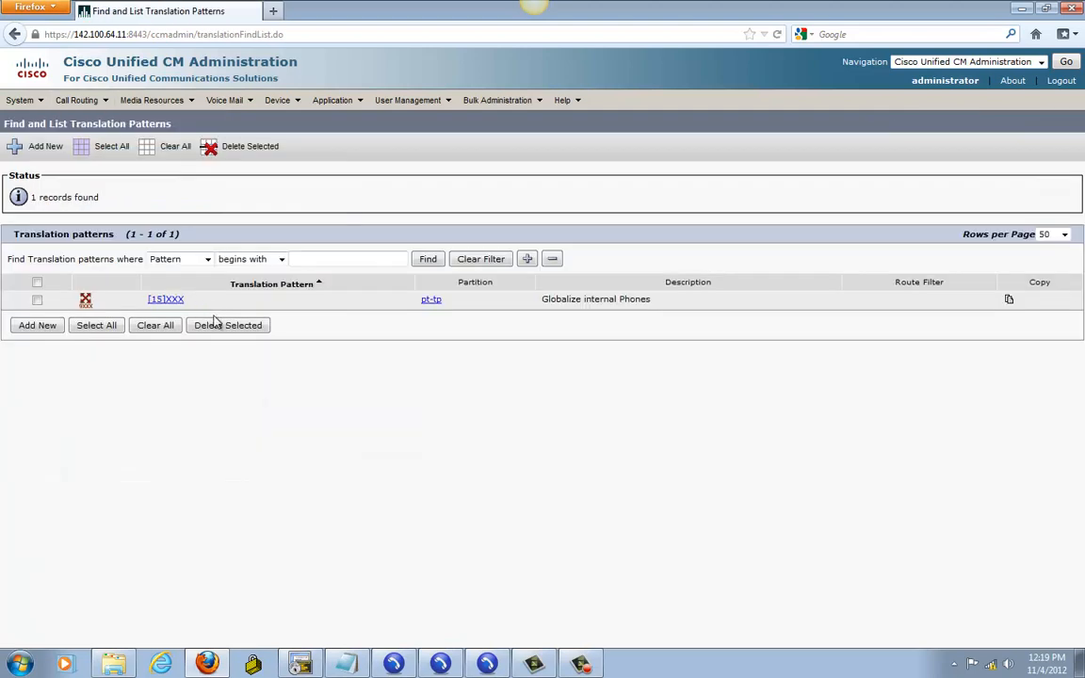
{"action": "left_click", "coordinate": [26, 325]}
{"action": "left_click", "coordinate": [221, 254]}
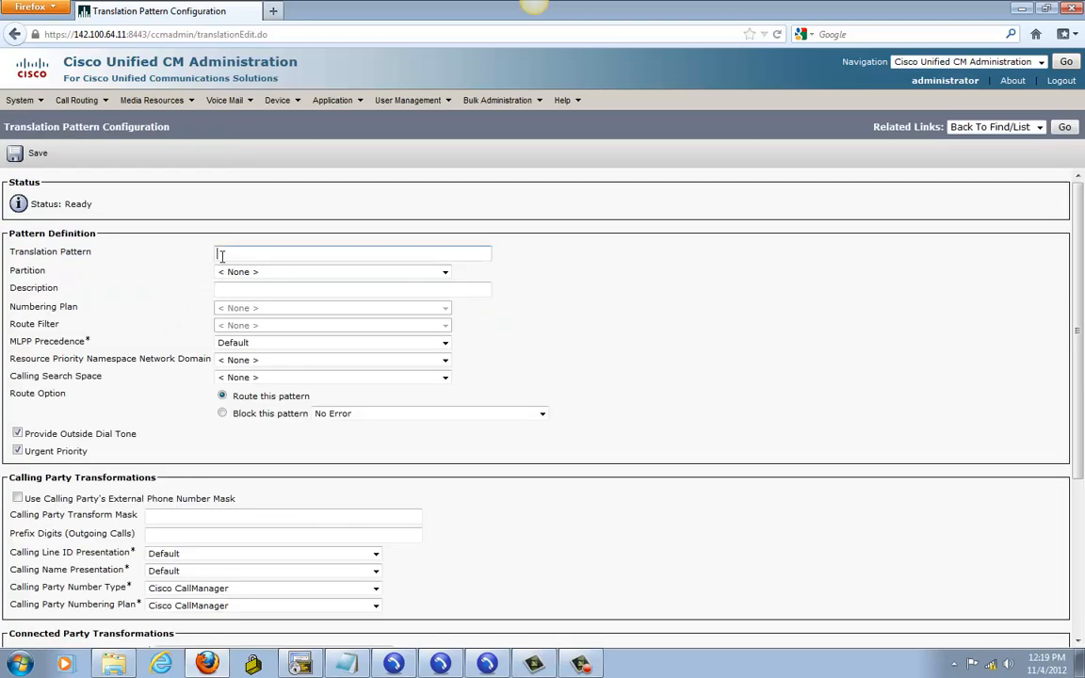
{"action": "type", "text": "\\"}
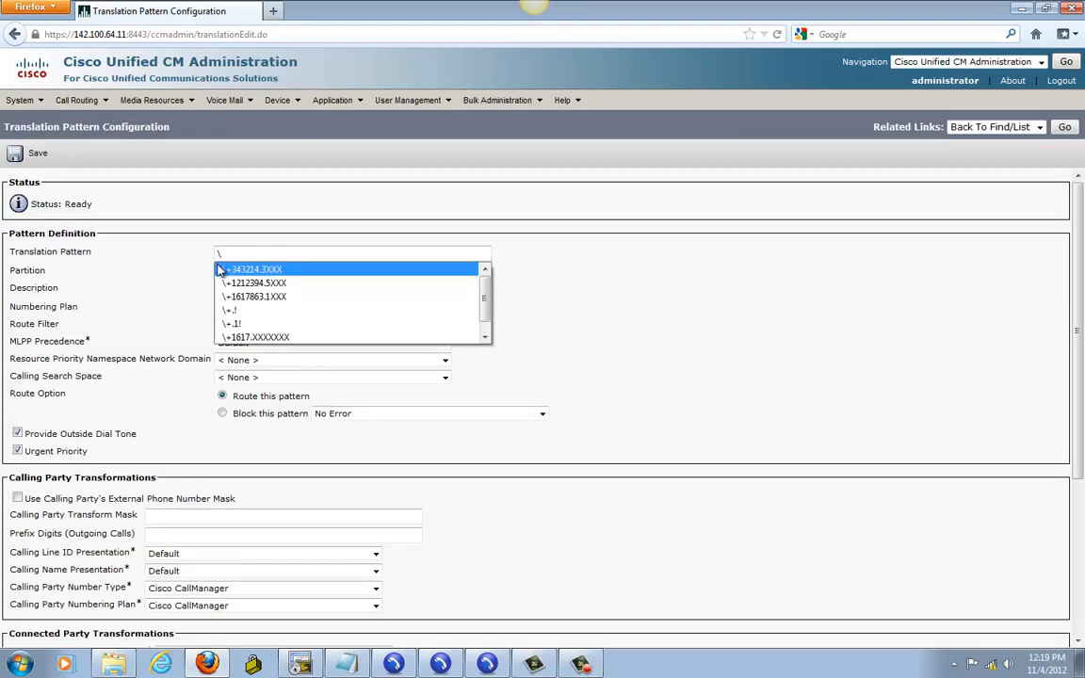
{"action": "type", "text": "+"}
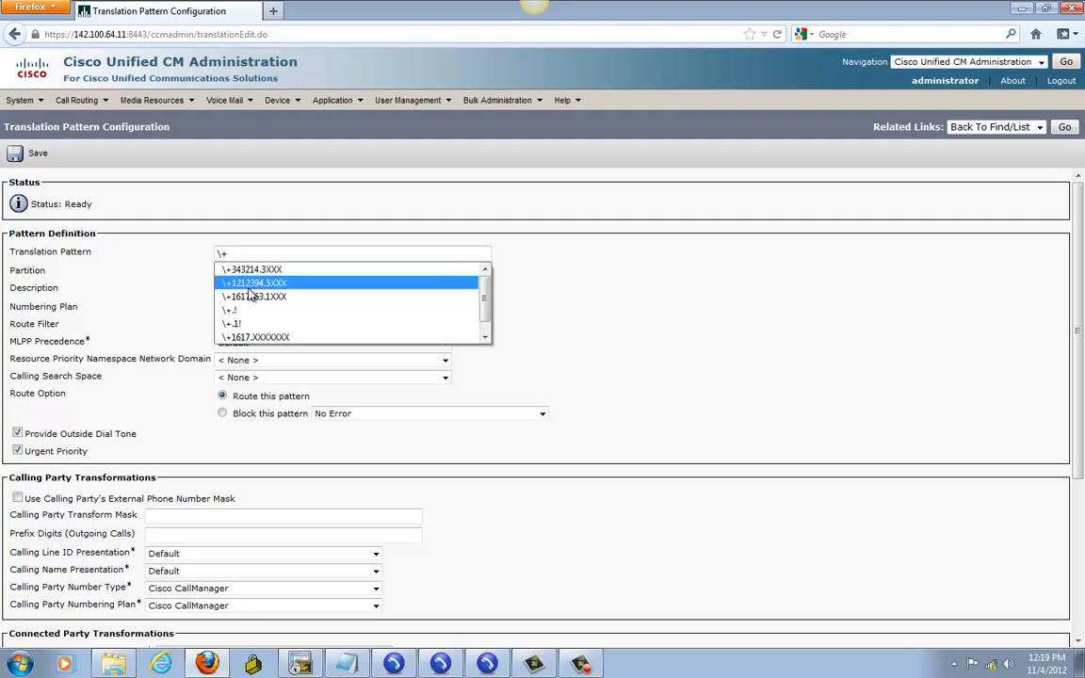
{"action": "left_click", "coordinate": [252, 286]}
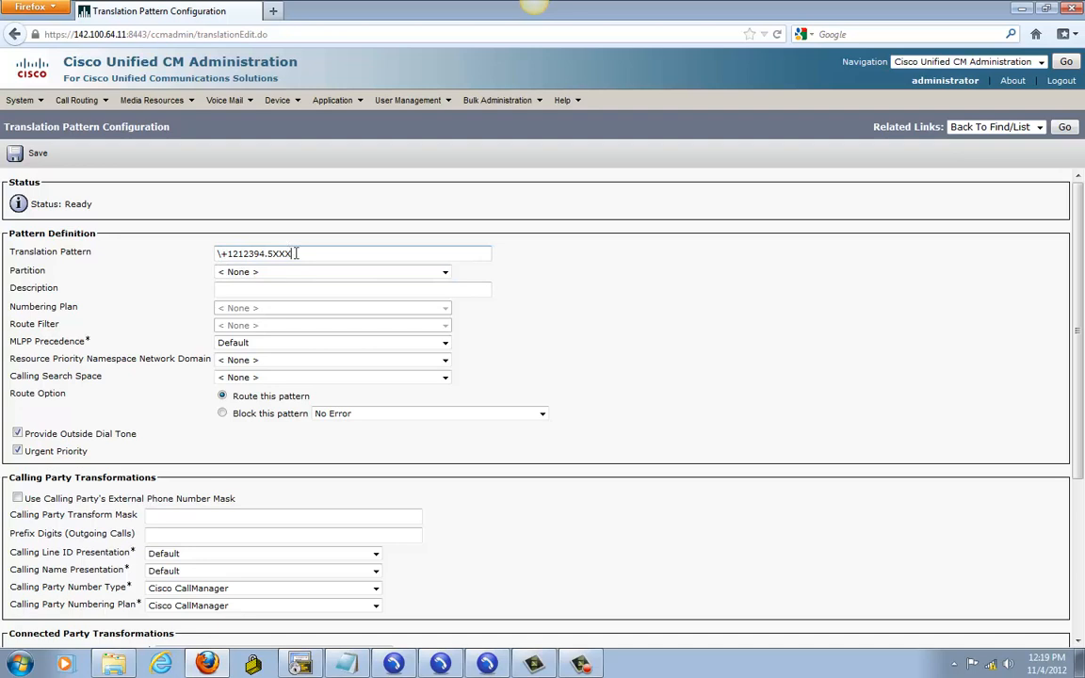
Step: Assign the new translation pattern to the pt-tp partition and set its calling search space to css-internal
{"action": "left_click", "coordinate": [262, 273]}
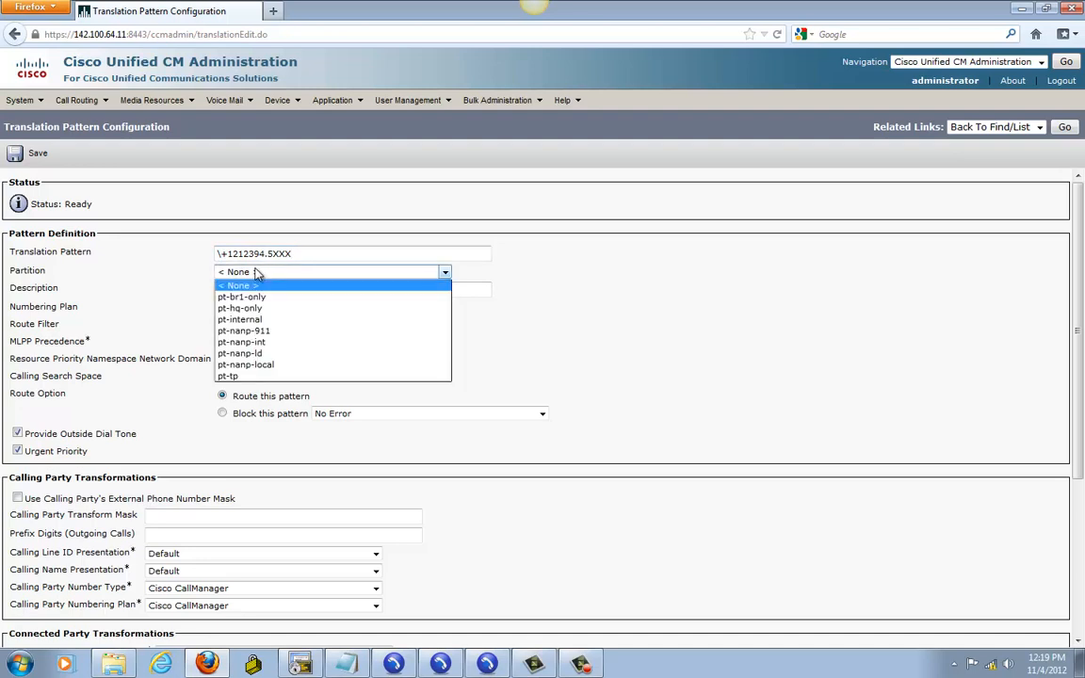
{"action": "left_click", "coordinate": [241, 378]}
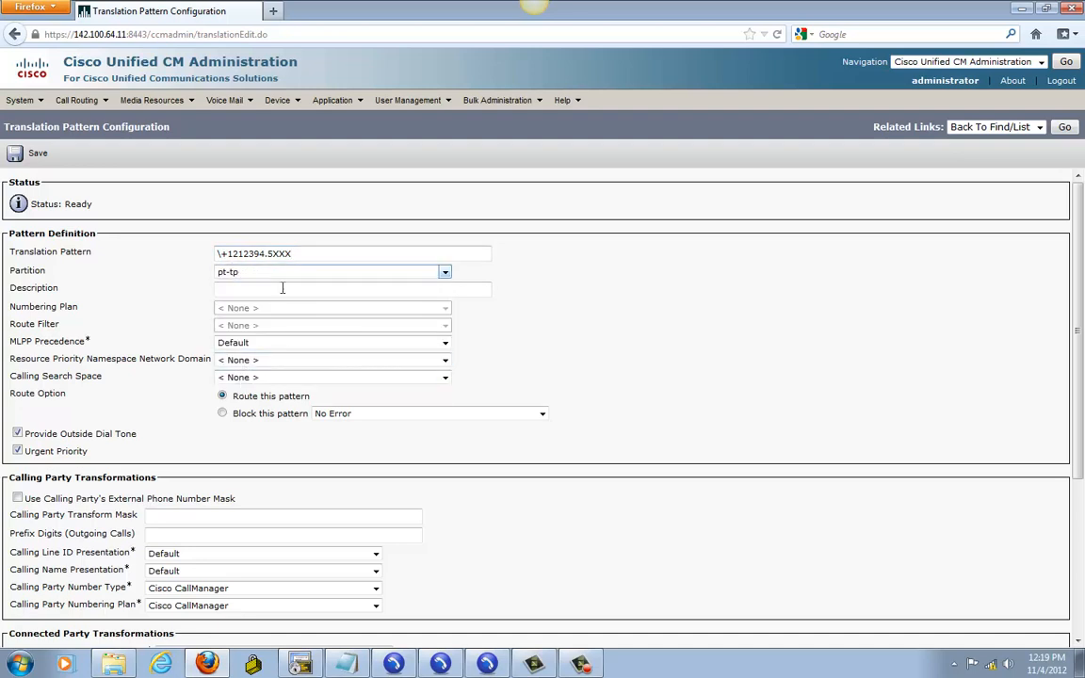
{"action": "left_click", "coordinate": [250, 378]}
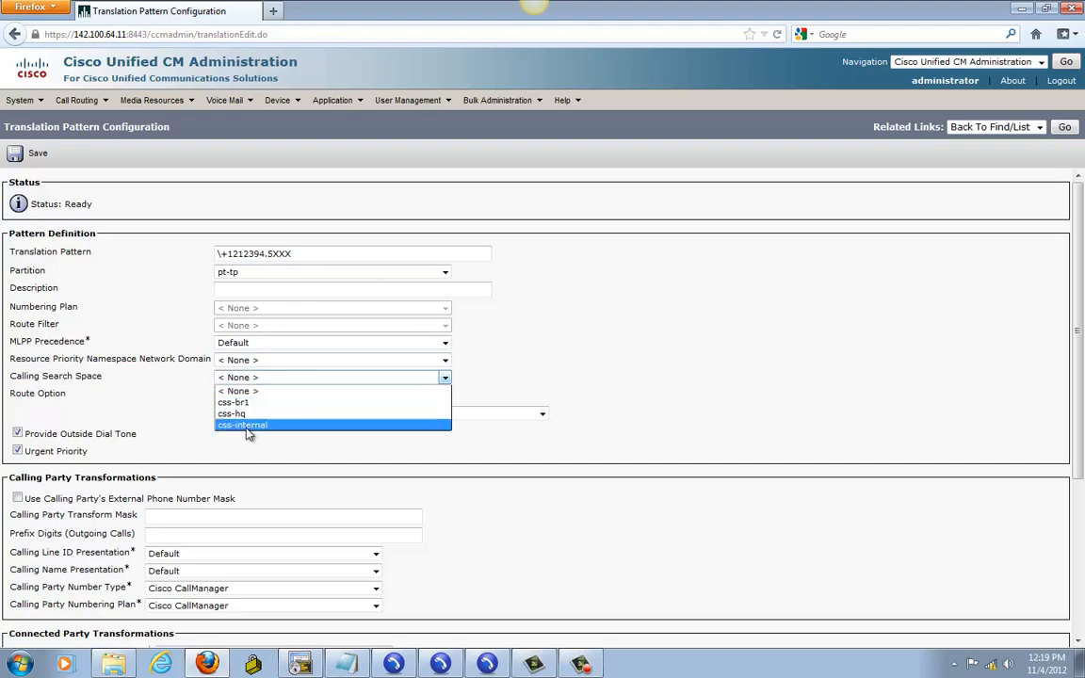
{"action": "left_click", "coordinate": [248, 425]}
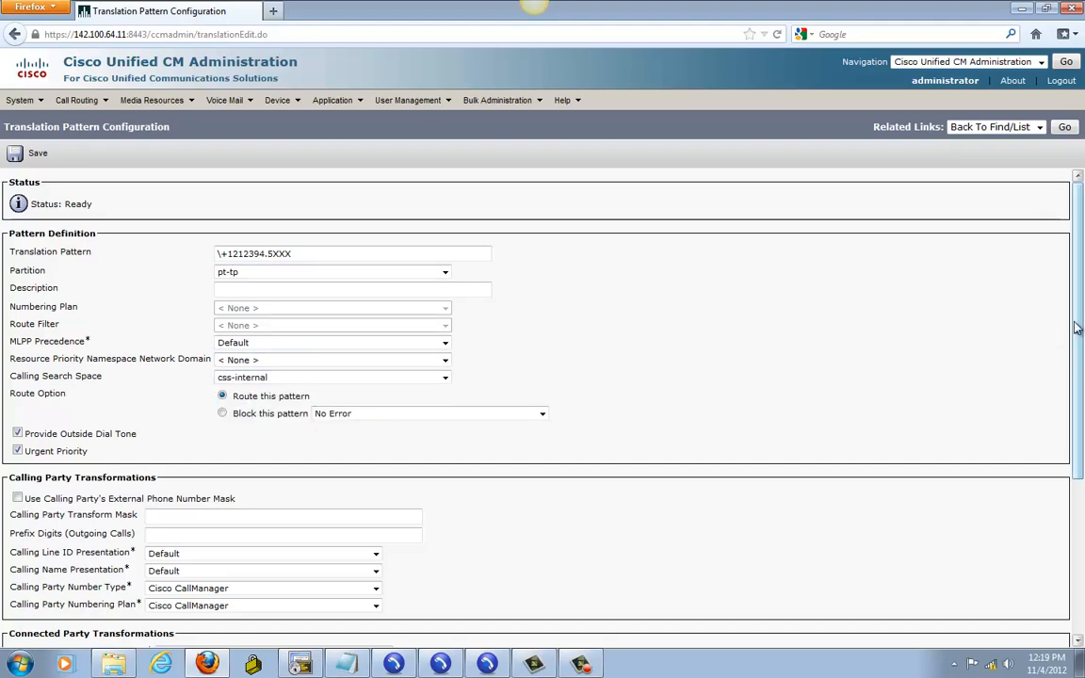
Step: Set the called party Discard Digits to PreDot for the \+1212394.5XXX translation pattern and save it
{"action": "mouse_move", "coordinate": [1077, 333]}
{"action": "left_mouse_down"}
{"action": "mouse_move", "coordinate": [1081, 386]}
{"action": "mouse_move", "coordinate": [1075, 309]}
{"action": "left_mouse_up"}
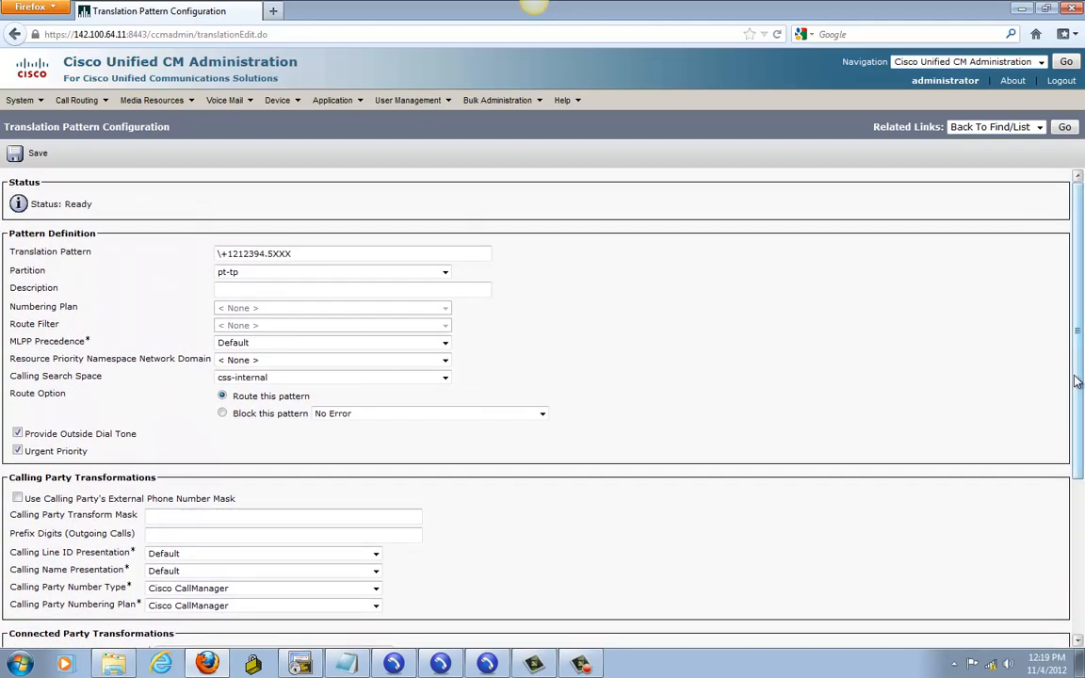
{"action": "scroll", "coordinate": [970, 349], "scroll_direction": "down", "scroll_amount": 2}
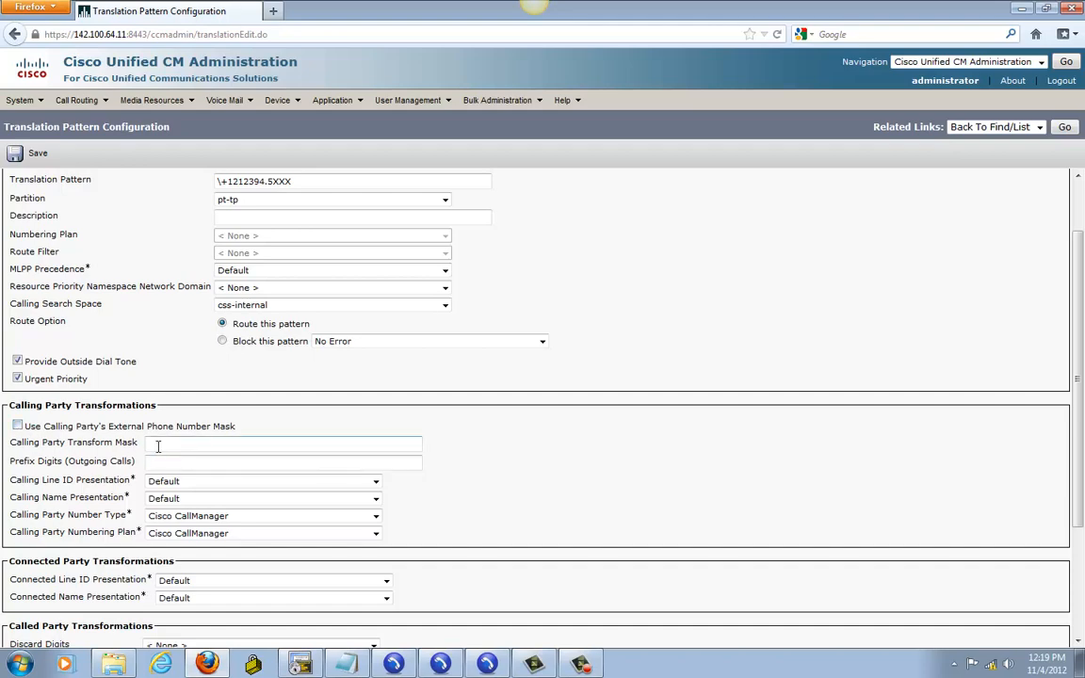
{"action": "left_click_drag", "start_coordinate": [1080, 427], "coordinate": [1083, 515]}
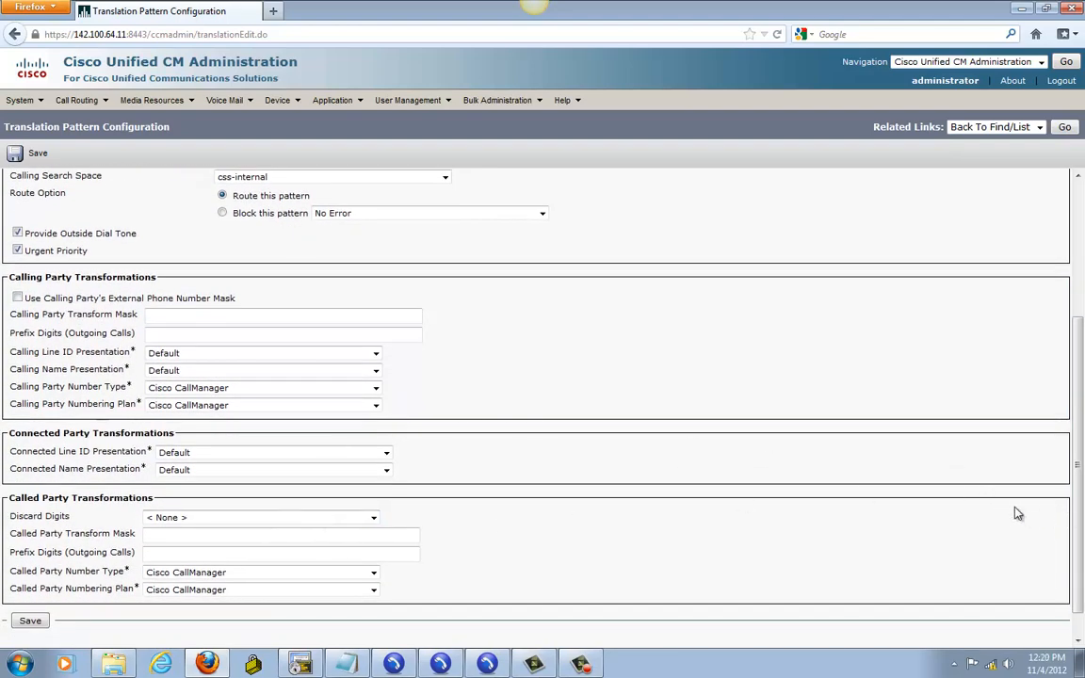
{"action": "left_click", "coordinate": [194, 519]}
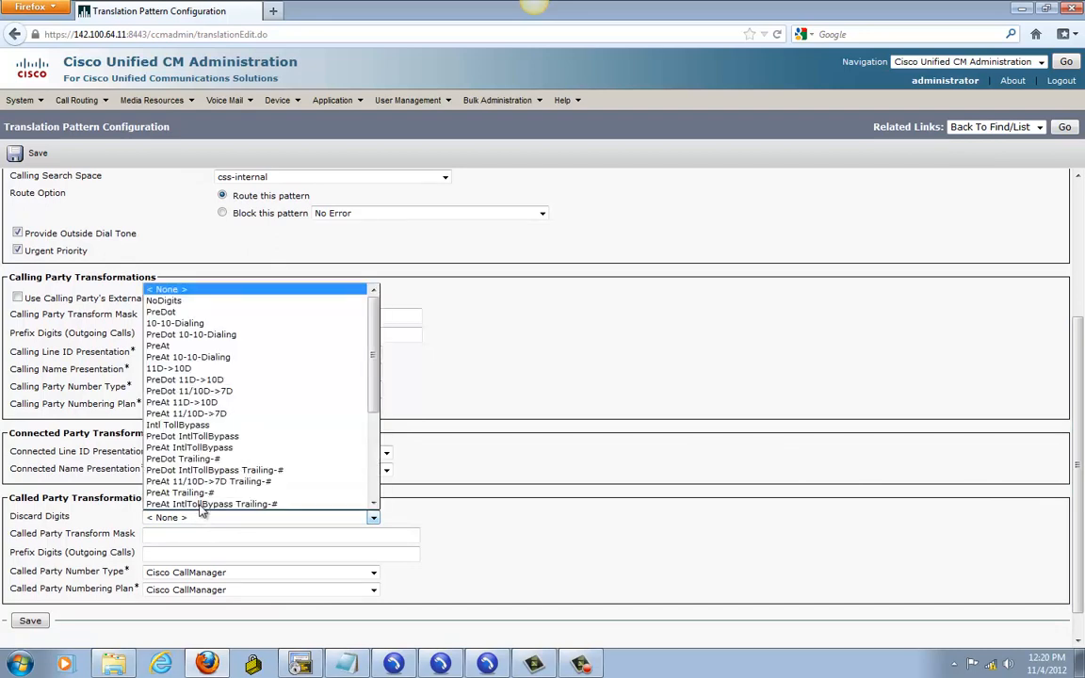
{"action": "left_click", "coordinate": [162, 312]}
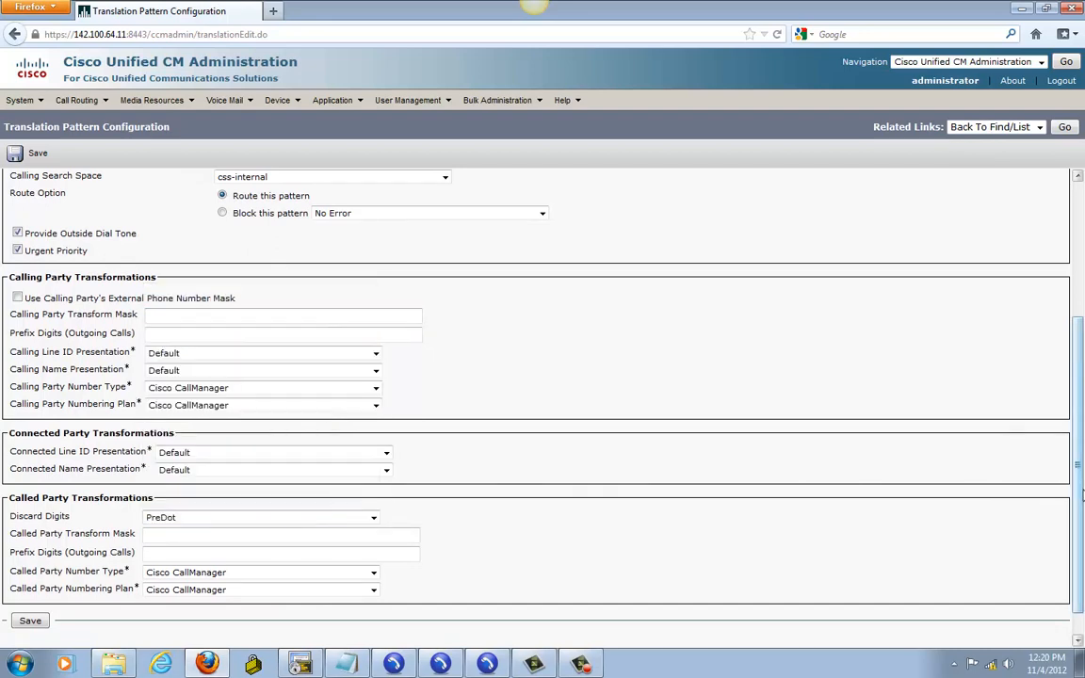
{"action": "scroll", "coordinate": [1080, 504], "scroll_direction": "up", "scroll_amount": 5}
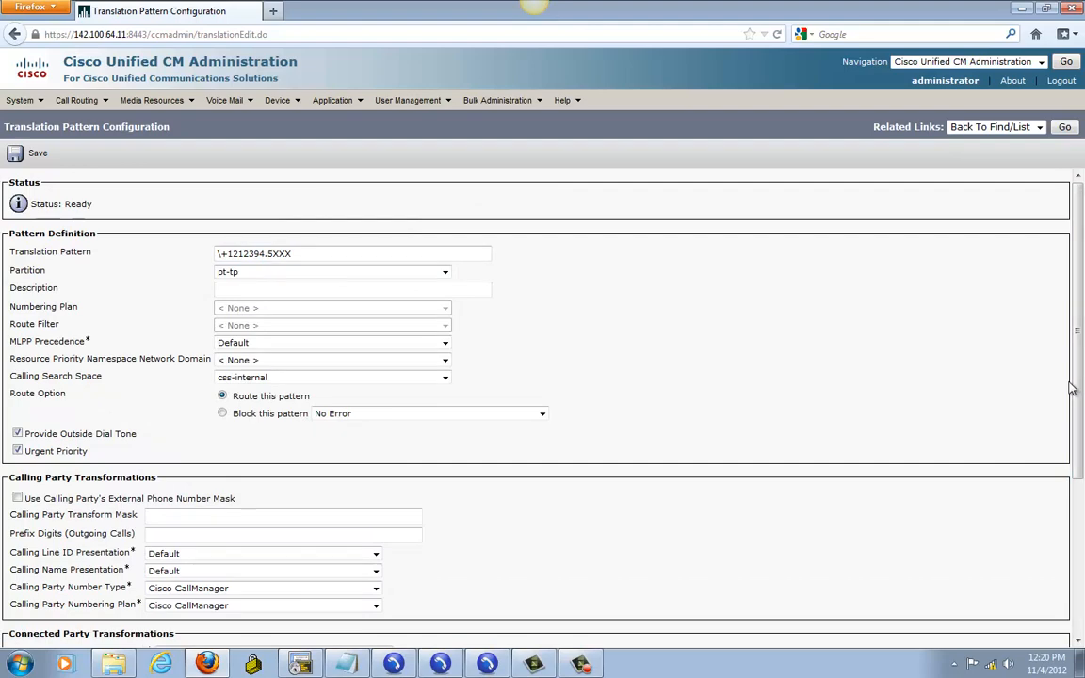
{"action": "scroll", "coordinate": [1079, 355], "scroll_direction": "down", "scroll_amount": 5}
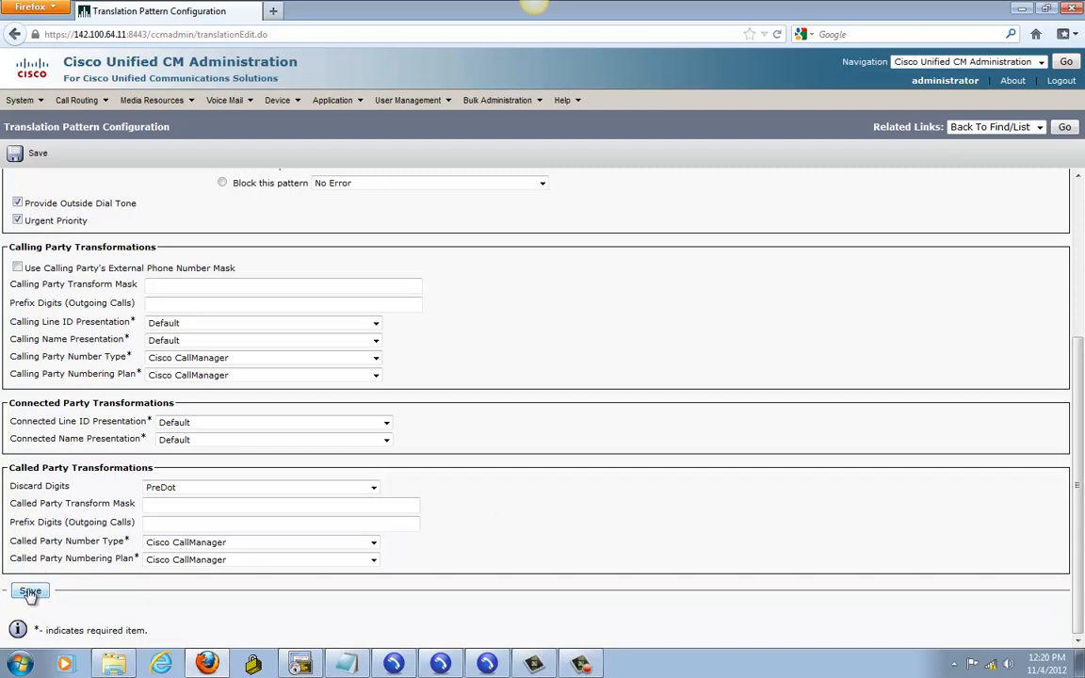
{"action": "left_click", "coordinate": [30, 591]}
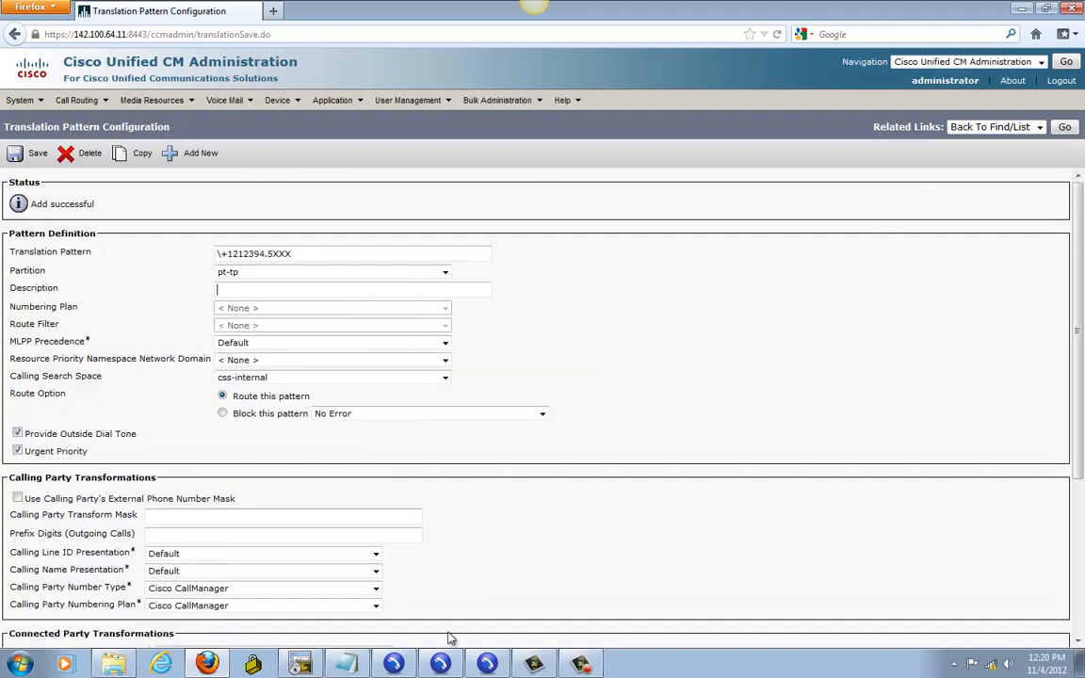
Step: Copy the saved translation pattern, change the copy's pattern to \+1617863.1XXX, and save it
{"action": "left_click", "coordinate": [138, 153]}
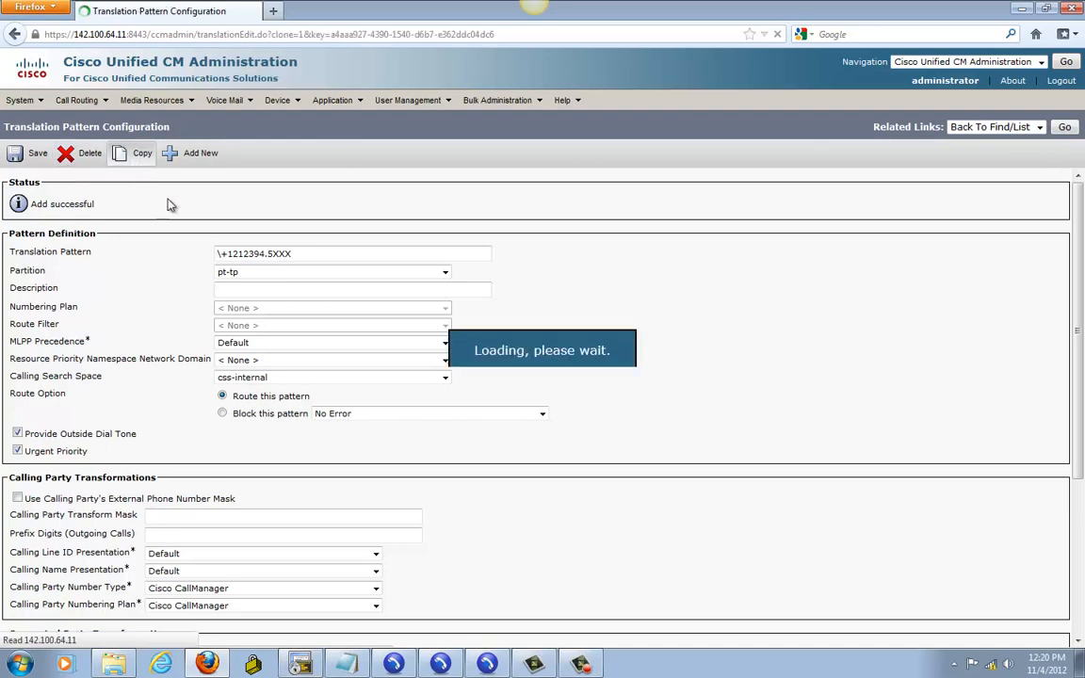
{"action": "left_click", "coordinate": [335, 254]}
{"action": "key", "text": "BackSpace"}
{"action": "key", "text": "BackSpace"}
{"action": "key", "text": "BackSpace"}
{"action": "key", "text": "BackSpace"}
{"action": "key", "text": "BackSpace"}
{"action": "key", "text": "BackSpace"}
{"action": "key", "text": "BackSpace"}
{"action": "key", "text": "BackSpace"}
{"action": "key", "text": "BackSpace"}
{"action": "key", "text": "BackSpace"}
{"action": "key", "text": "BackSpace"}
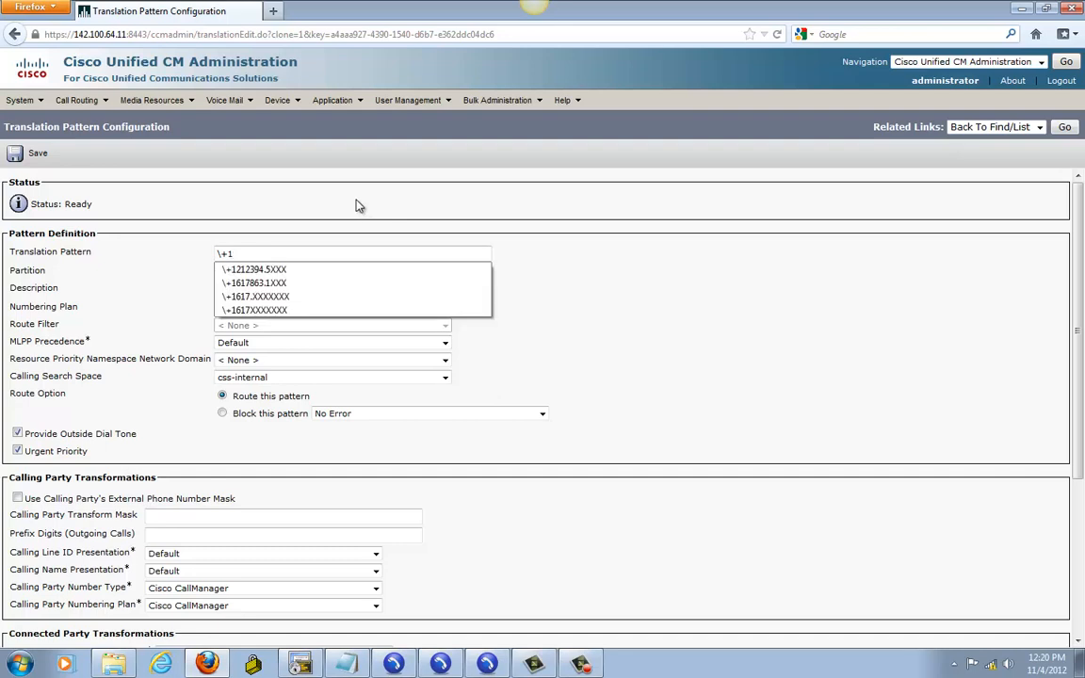
{"action": "left_click", "coordinate": [239, 284]}
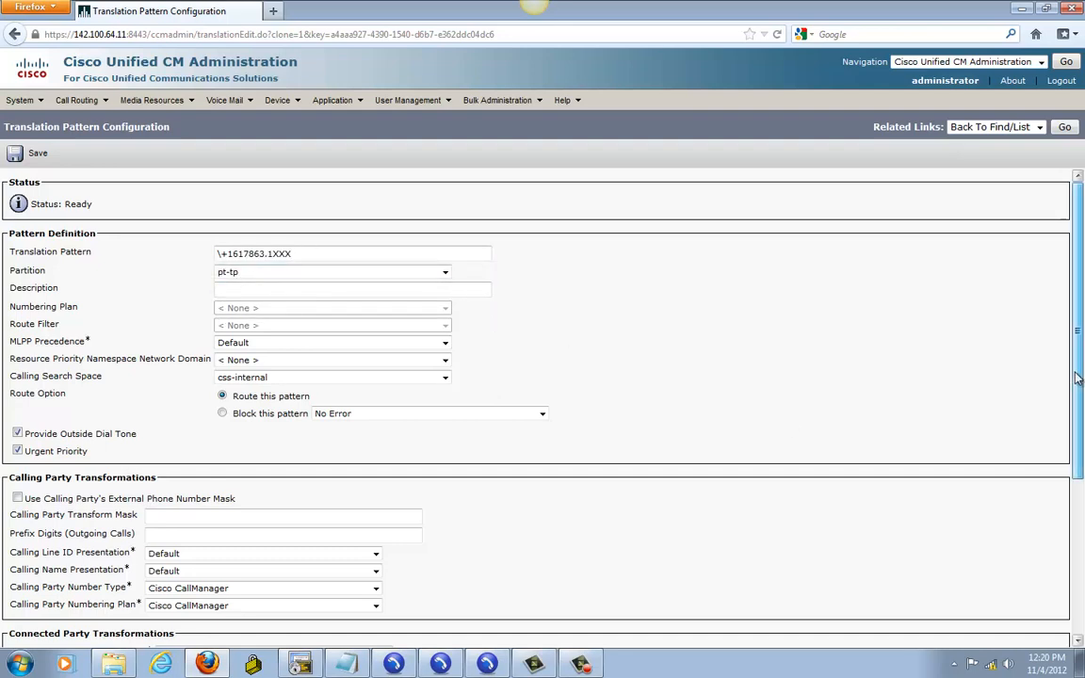
{"action": "scroll", "coordinate": [1078, 378], "scroll_direction": "down", "scroll_amount": 4}
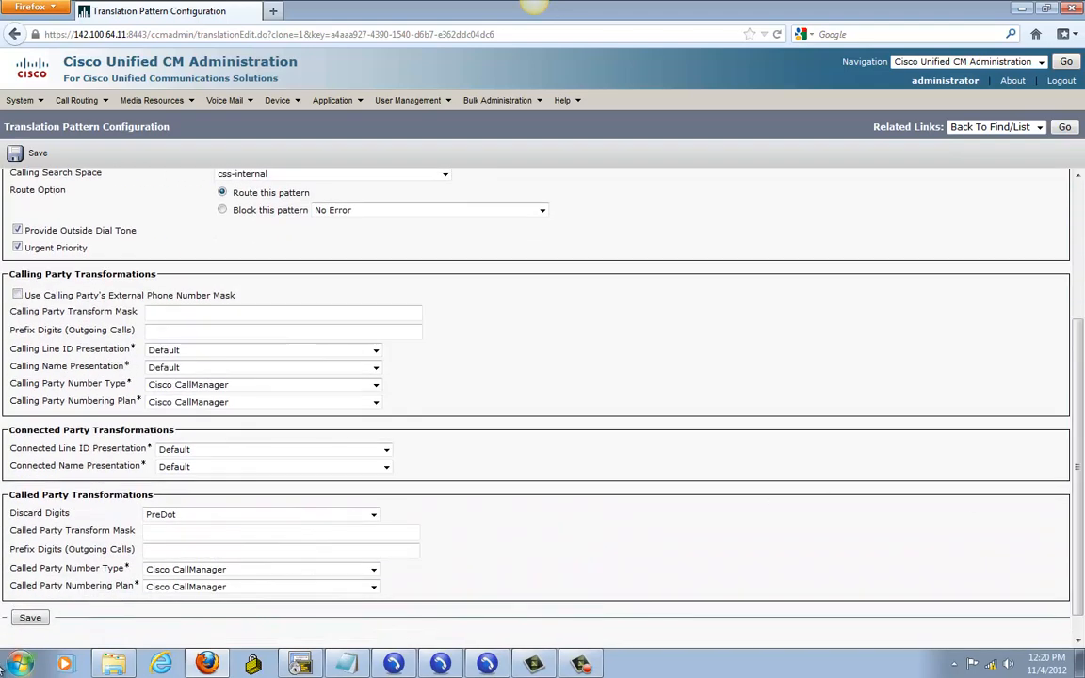
{"action": "left_click", "coordinate": [29, 619]}
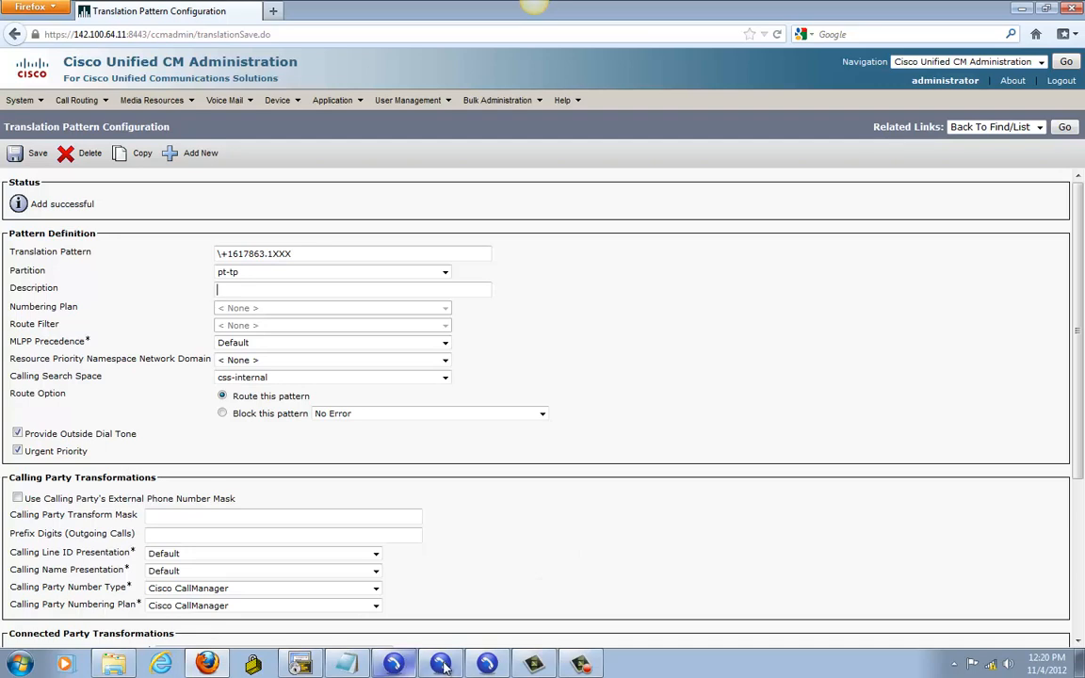
Step: Switch to the IP phones, dial back the missed BR1 Phone 1 call from the 5001 phone's call log, and end the call
{"action": "left_click", "coordinate": [485, 664]}
{"action": "left_click", "coordinate": [482, 666]}
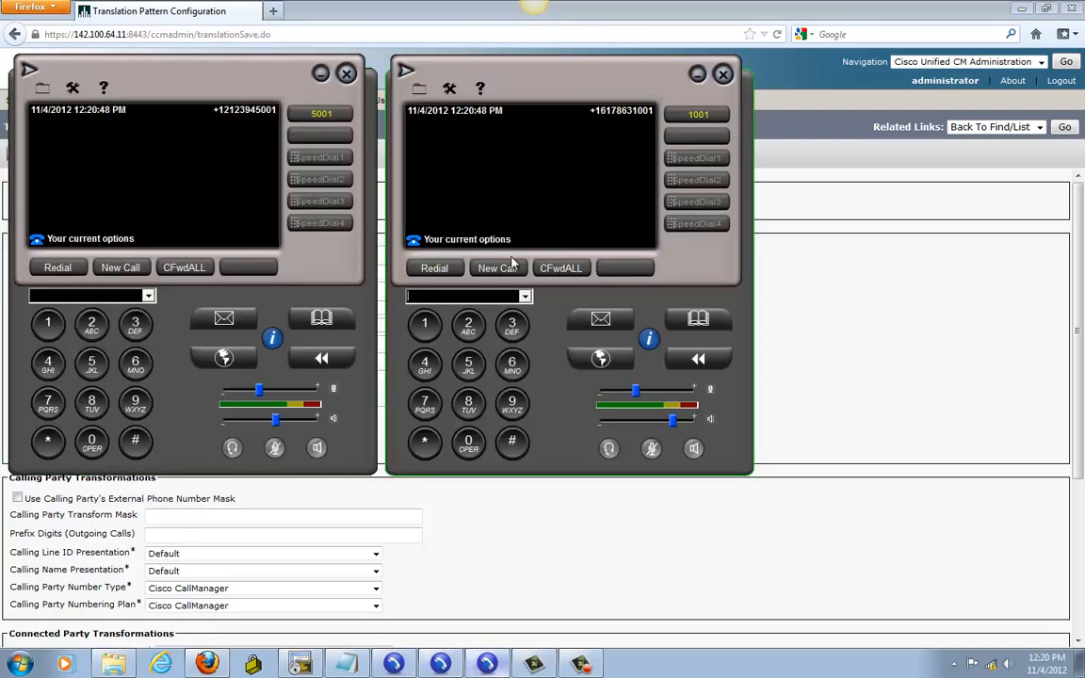
{"action": "left_click", "coordinate": [322, 360]}
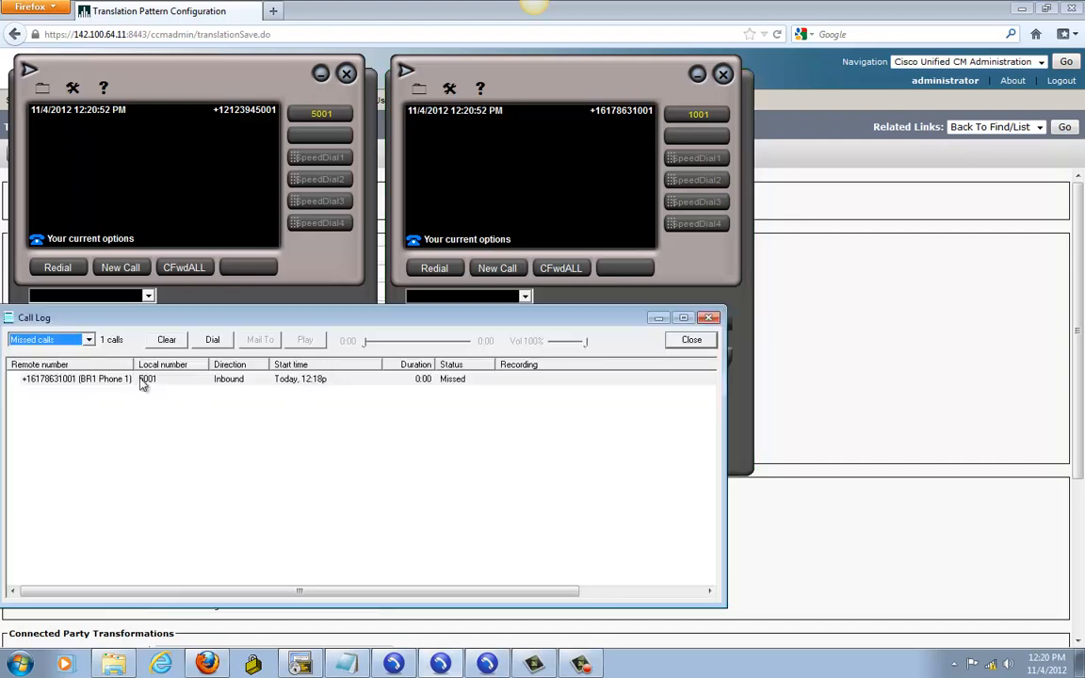
{"action": "left_click", "coordinate": [54, 383]}
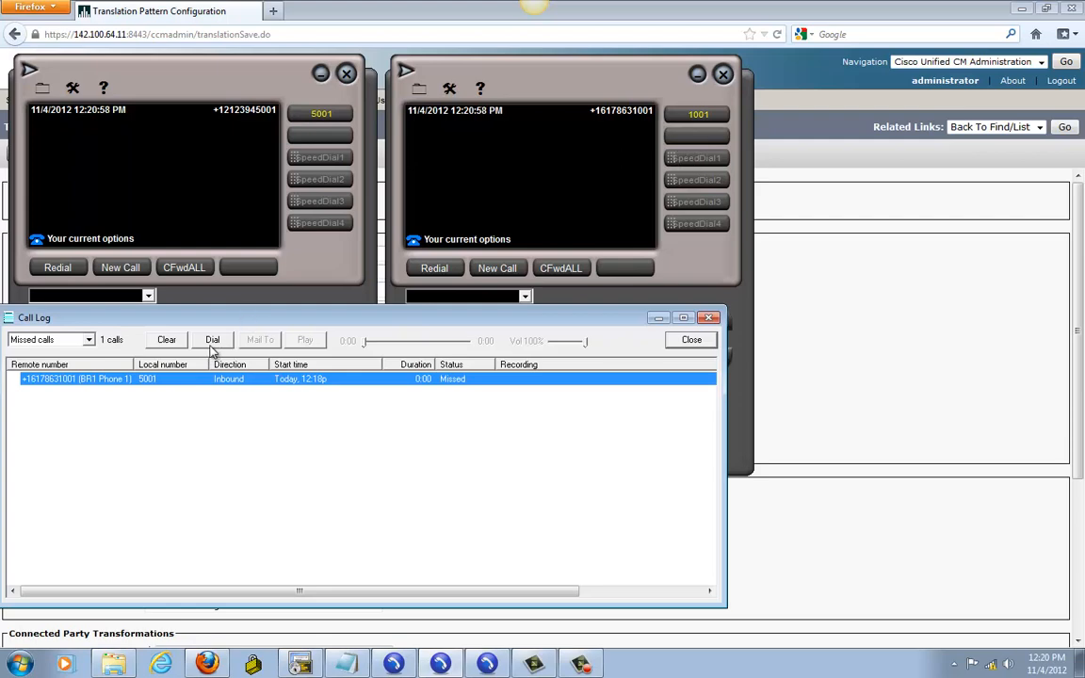
{"action": "left_click", "coordinate": [213, 341]}
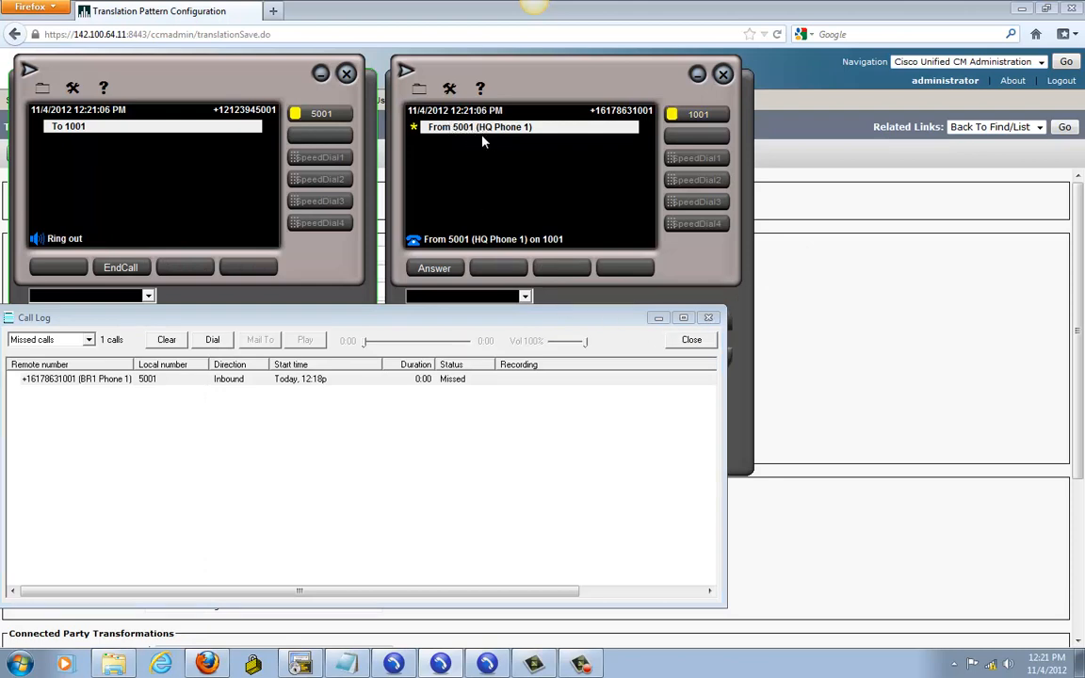
{"action": "left_click", "coordinate": [120, 268]}
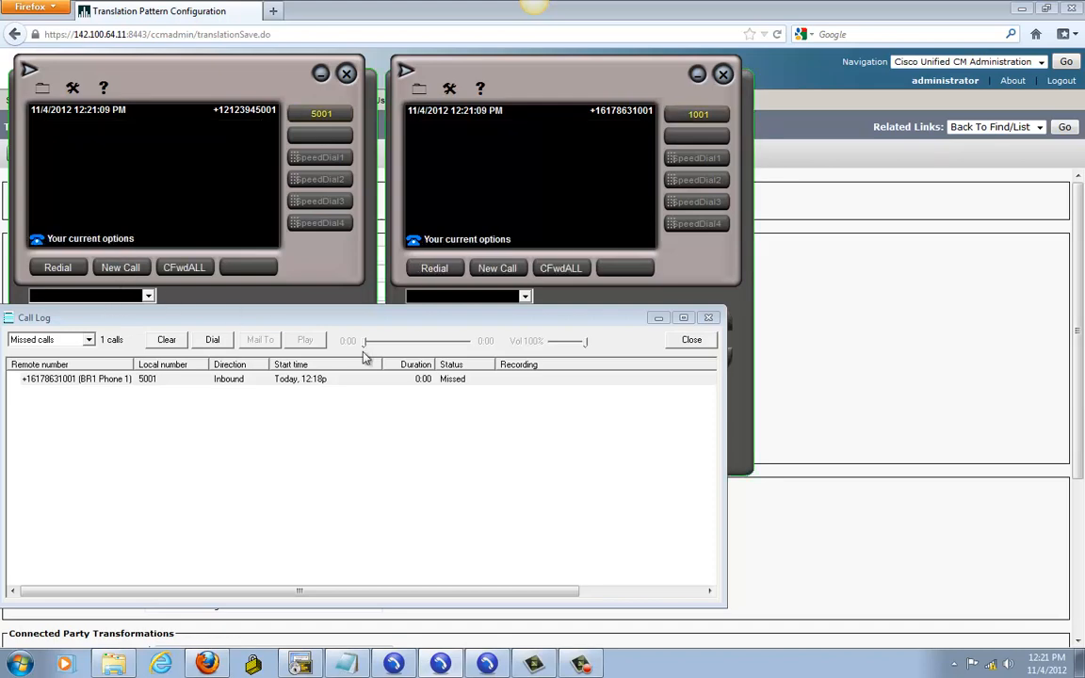
{"action": "left_click", "coordinate": [691, 339]}
Step: Dial back the 12:18p missed HQ Phone 1 call from the 1001 phone's call log, end it, and close the log
{"action": "left_click", "coordinate": [700, 362]}
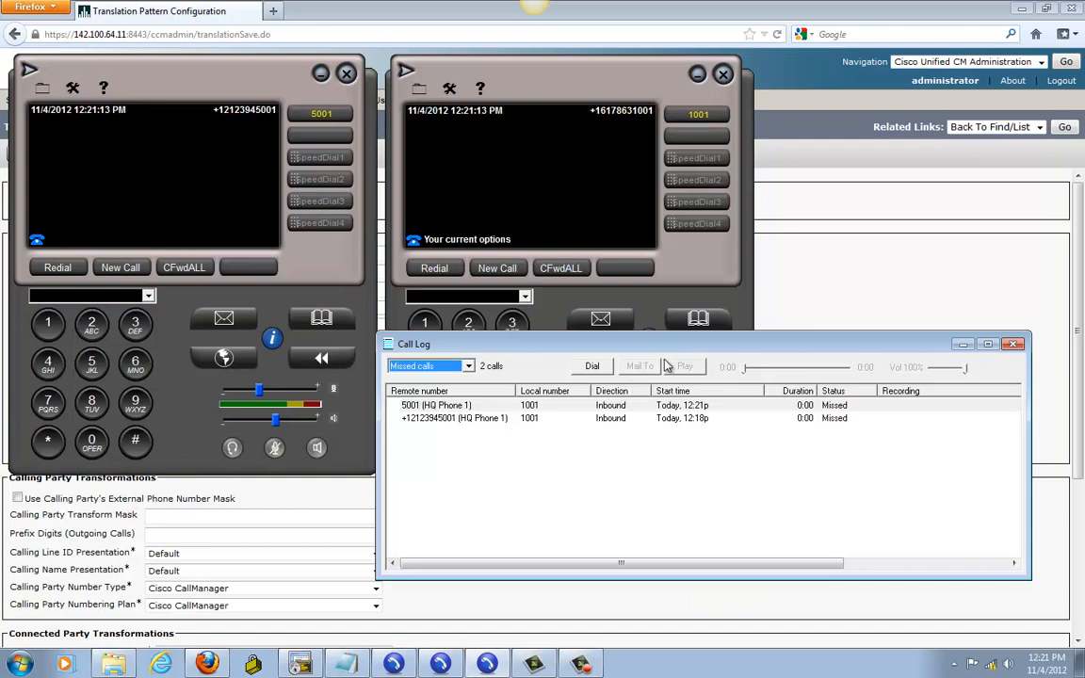
{"action": "left_click", "coordinate": [443, 418]}
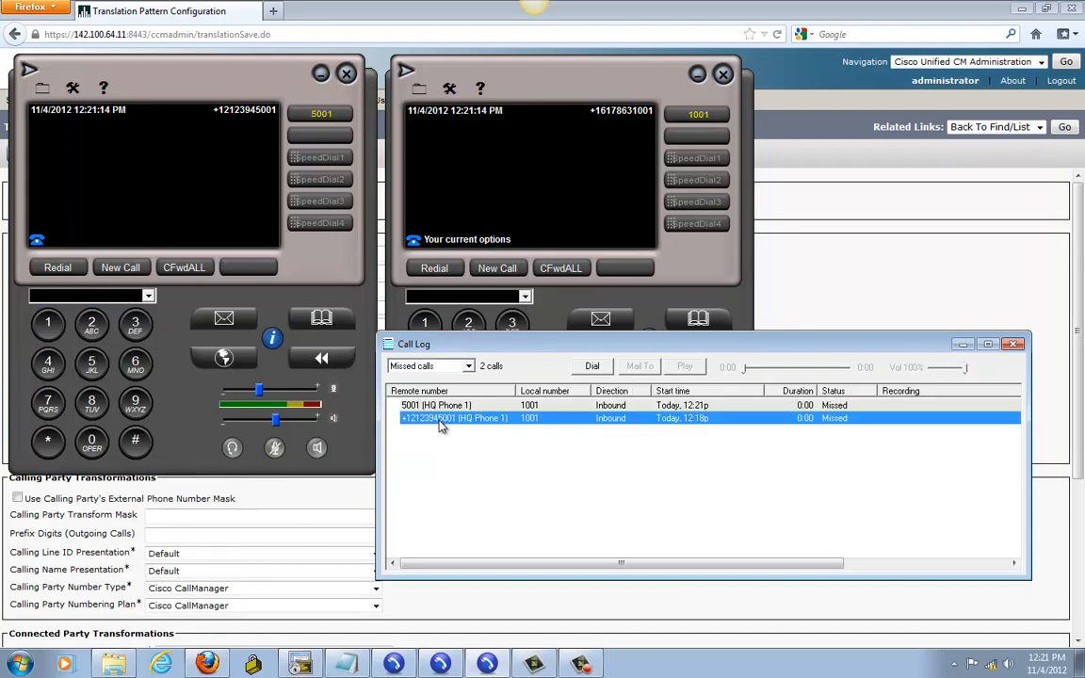
{"action": "left_click", "coordinate": [592, 366]}
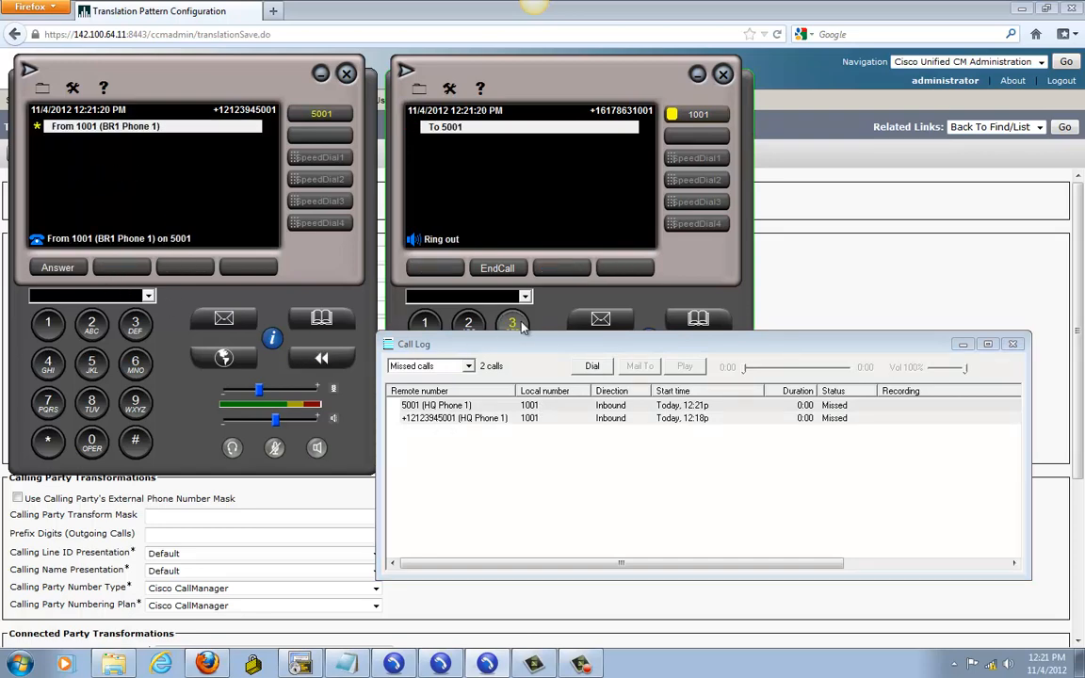
{"action": "left_click", "coordinate": [493, 270]}
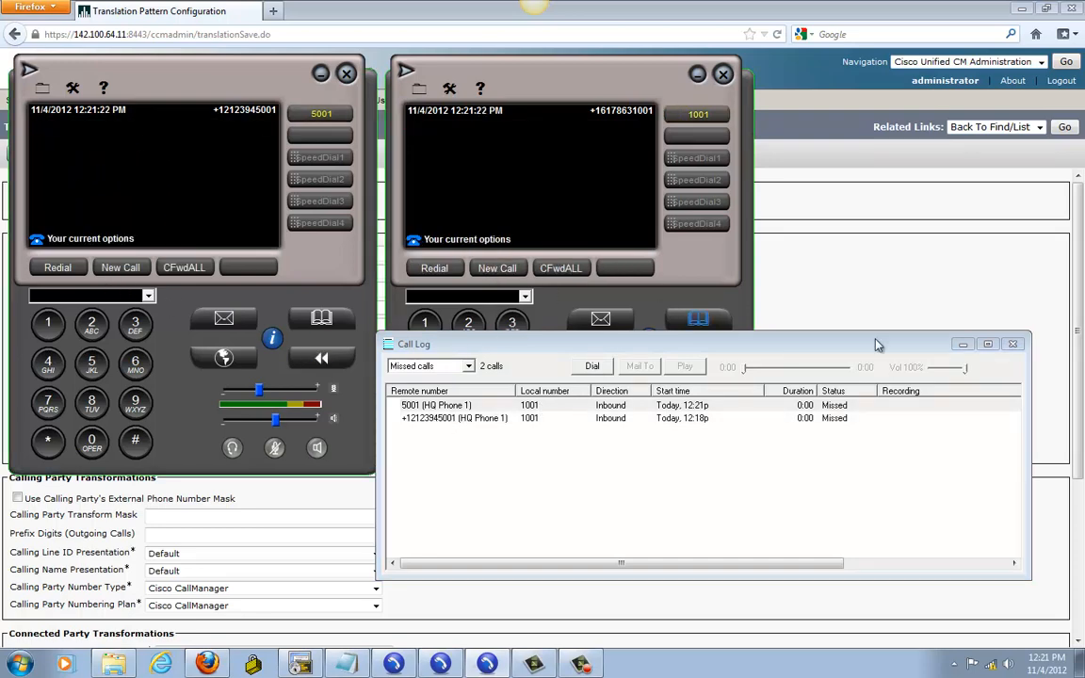
{"action": "left_click", "coordinate": [1014, 345]}
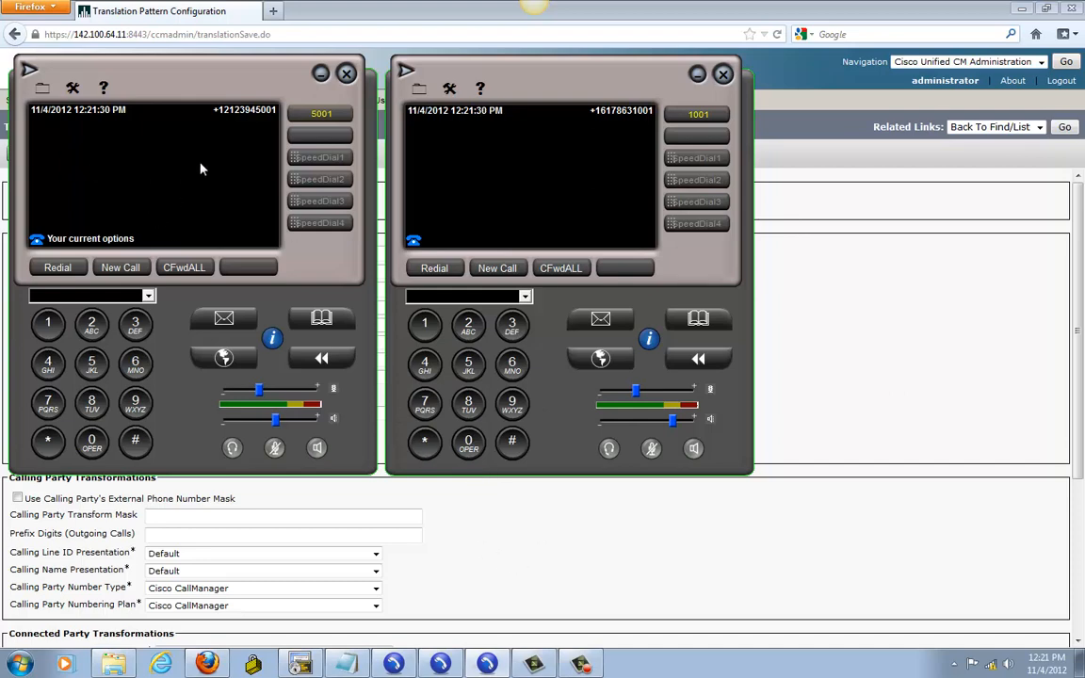
Step: Return to Cisco Unified CM Administration, enable Use Calling Party's External Phone Number Mask on the \+1617863.1XXX pattern, and save it
{"action": "left_click", "coordinate": [533, 513]}
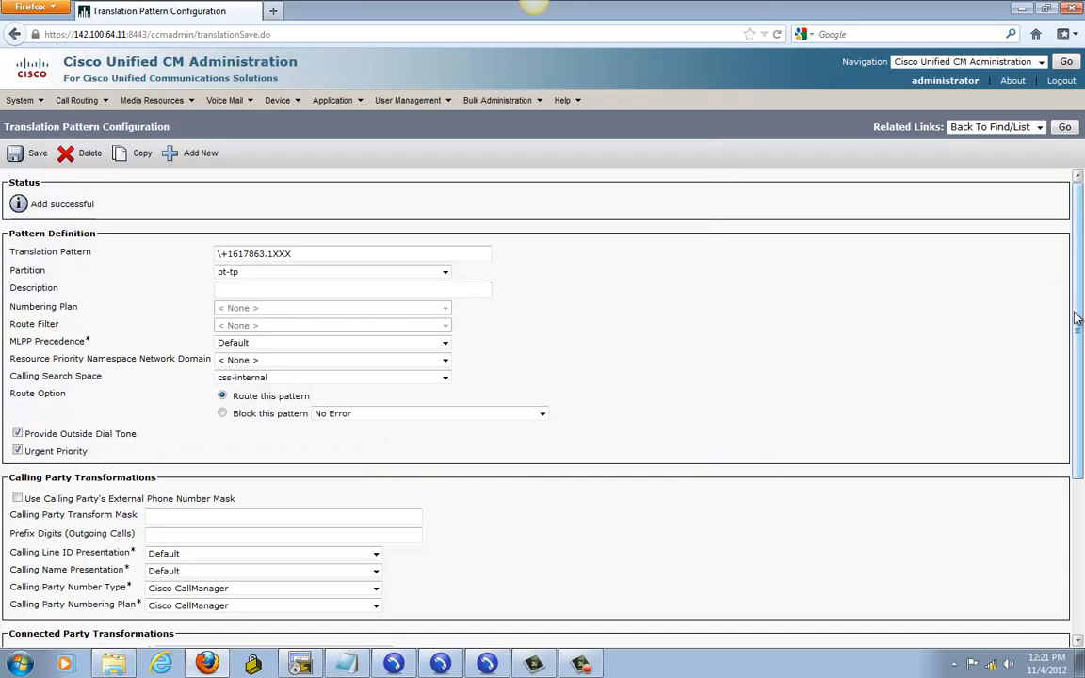
{"action": "scroll", "coordinate": [1078, 316], "scroll_direction": "down", "scroll_amount": 3}
{"action": "scroll", "coordinate": [1079, 319], "scroll_direction": "up", "scroll_amount": 3}
{"action": "scroll", "coordinate": [1081, 318], "scroll_direction": "down", "scroll_amount": 4}
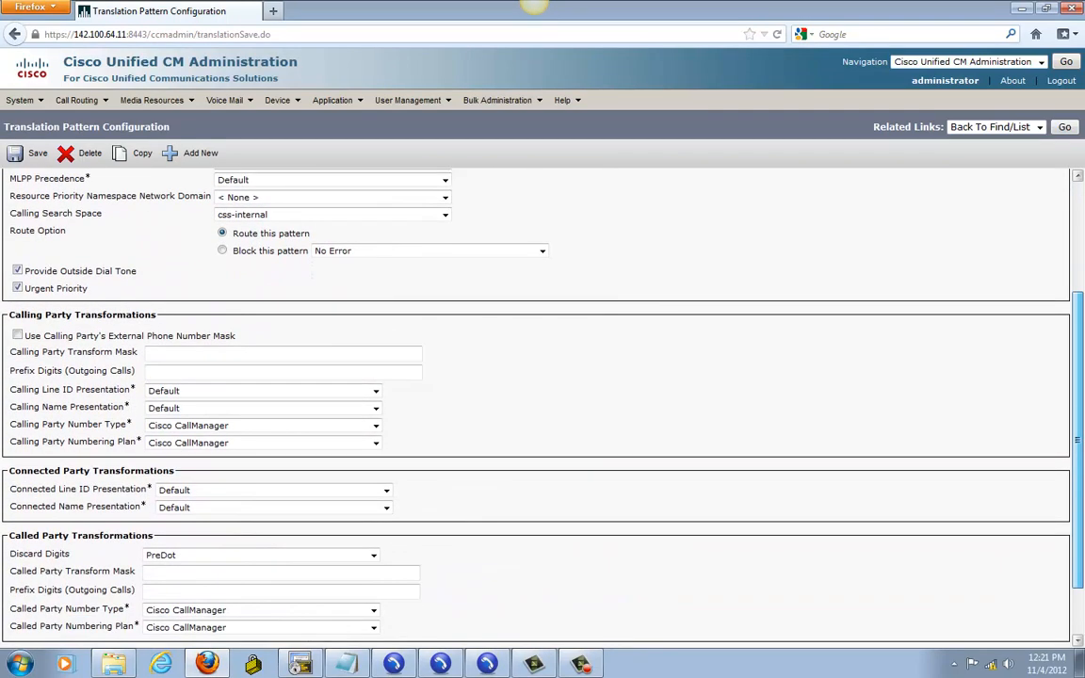
{"action": "scroll", "coordinate": [1081, 319], "scroll_direction": "up", "scroll_amount": 3}
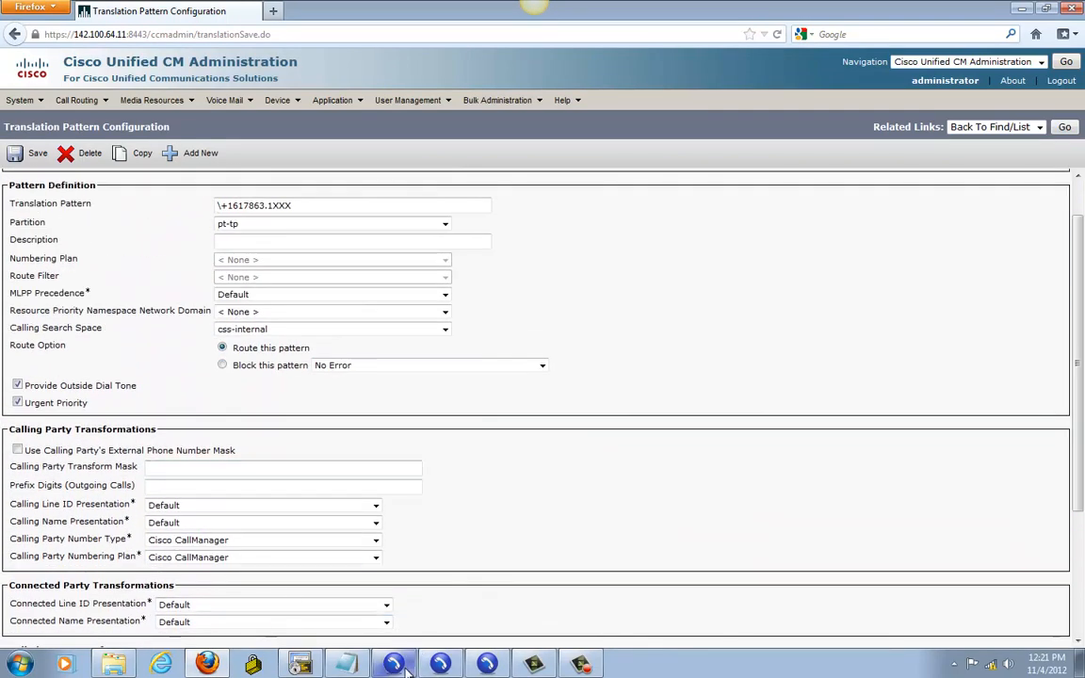
{"action": "mouse_move", "coordinate": [402, 667]}
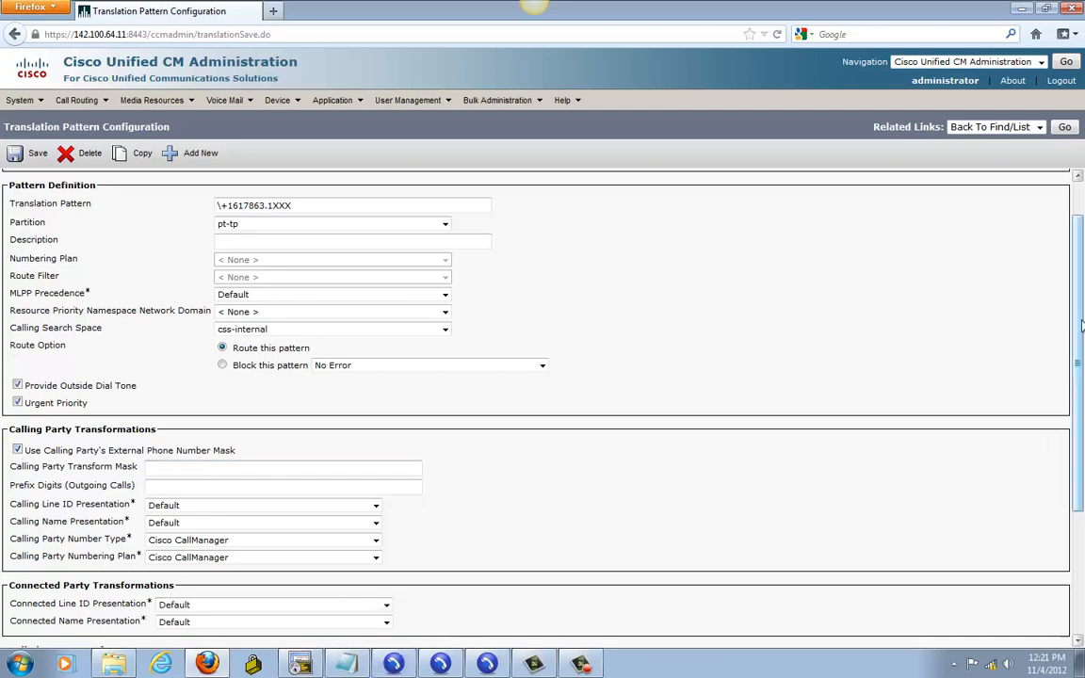
{"action": "left_click", "coordinate": [19, 153]}
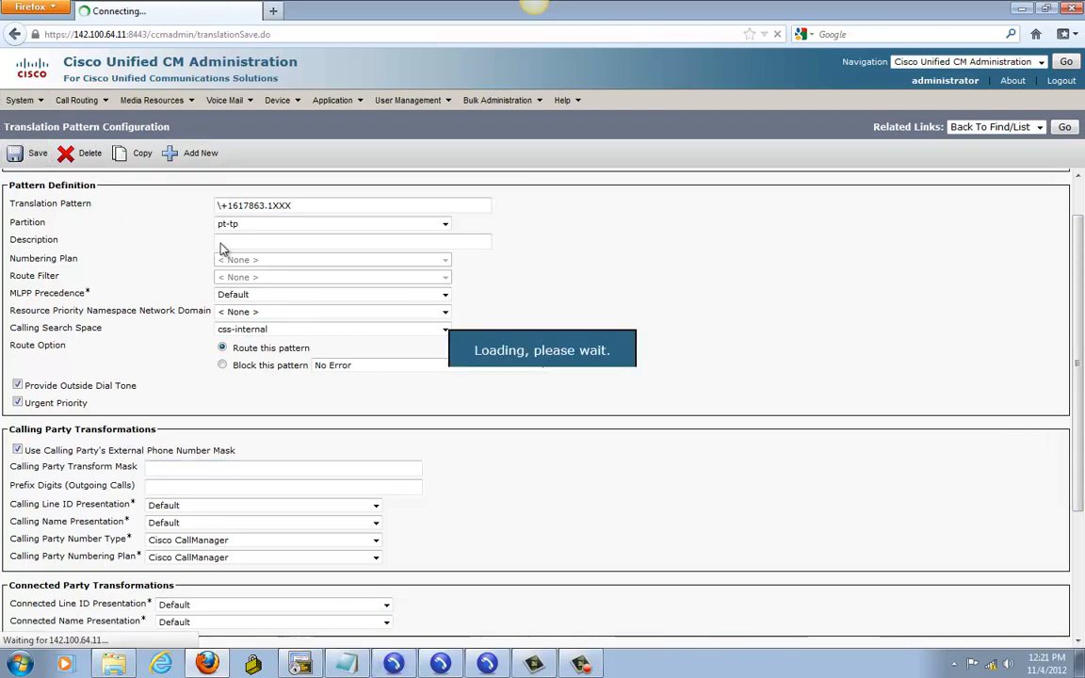
Step: Open the \+1212394.5XXX translation pattern, enable Use Calling Party's External Phone Number Mask, and save it
{"action": "left_click", "coordinate": [1065, 127]}
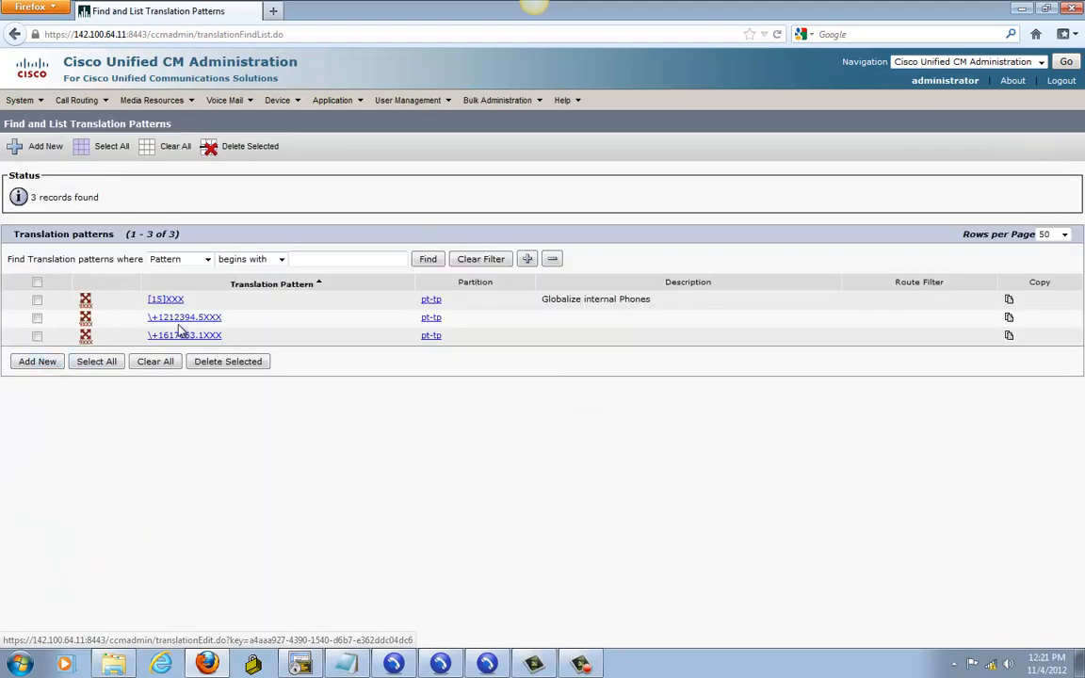
{"action": "left_click", "coordinate": [187, 318]}
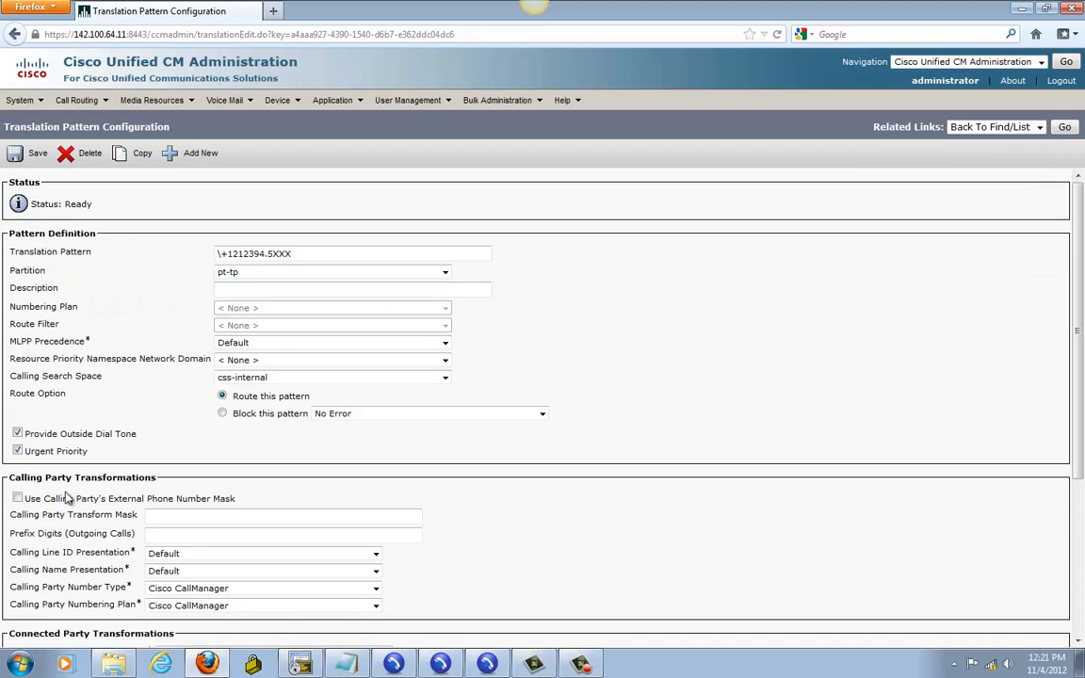
{"action": "left_click", "coordinate": [18, 499]}
{"action": "left_click", "coordinate": [32, 153]}
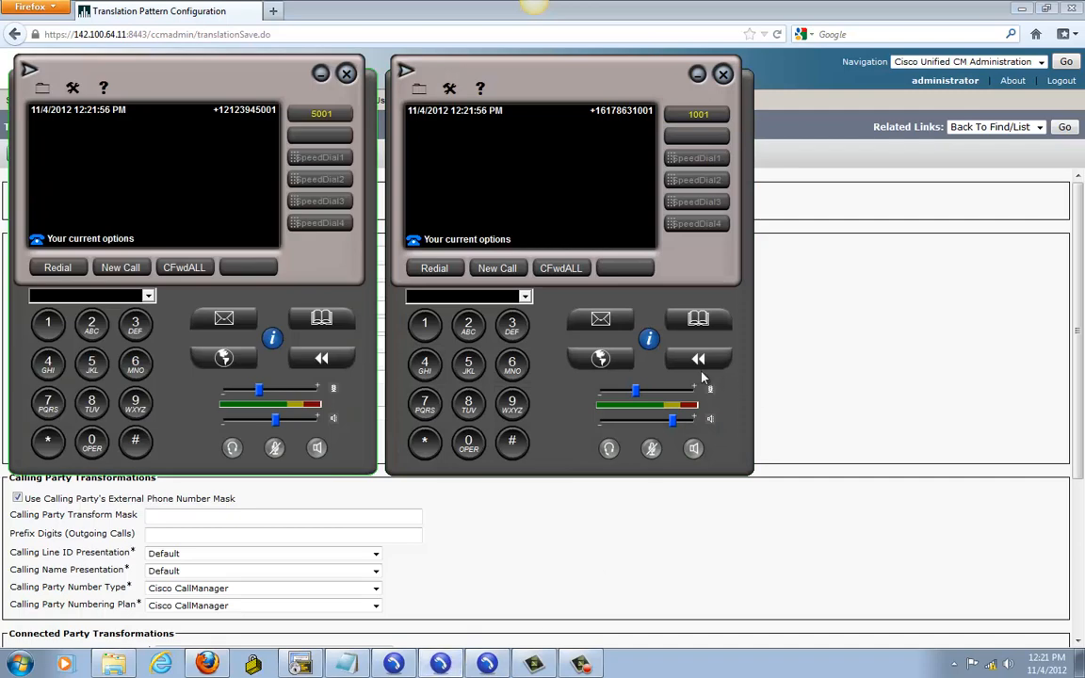
Step: Retest dialing back the 12:18p missed HQ Phone 1 call from the 1001 phone's log, and end the call while ringing
{"action": "left_click", "coordinate": [700, 362]}
{"action": "left_click", "coordinate": [445, 421]}
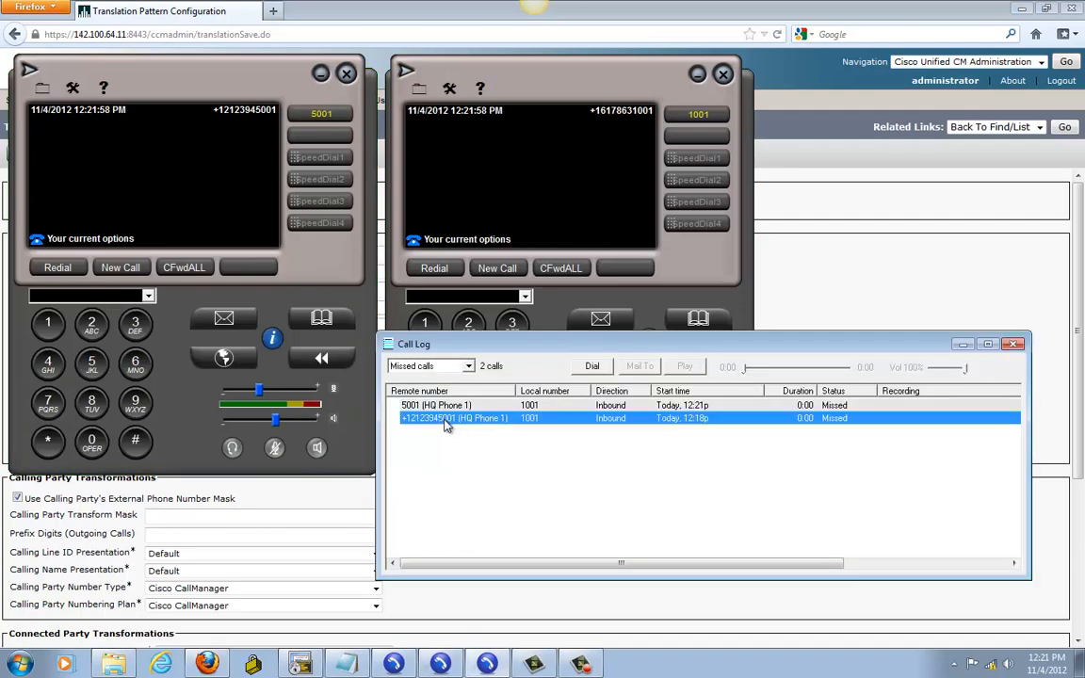
{"action": "left_click", "coordinate": [592, 366]}
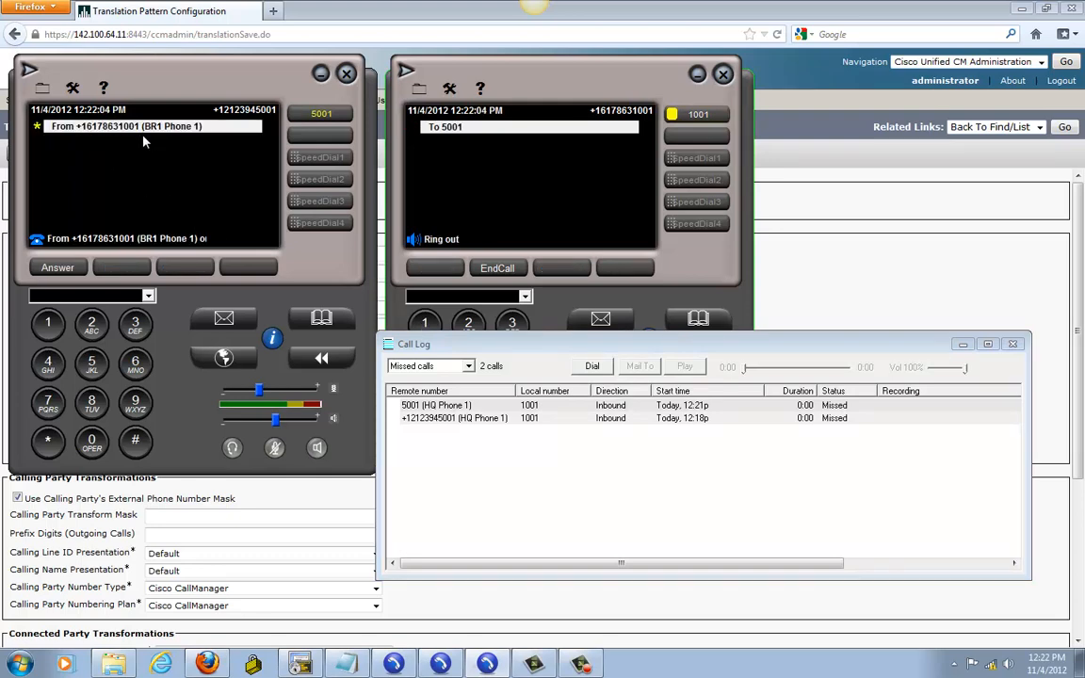
{"action": "left_click", "coordinate": [497, 267]}
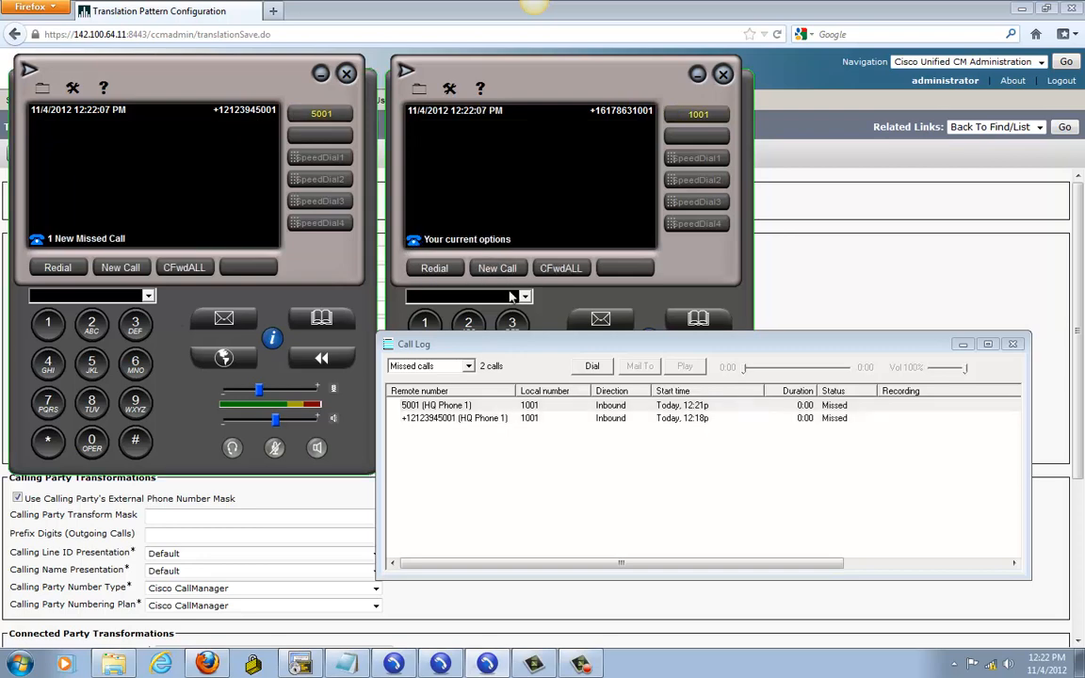
{"action": "left_click", "coordinate": [1013, 344]}
Step: Dial back the 12:22p missed BR1 Phone 1 call from the 5001 phone's call log, end it, and close the log
{"action": "left_click", "coordinate": [322, 356]}
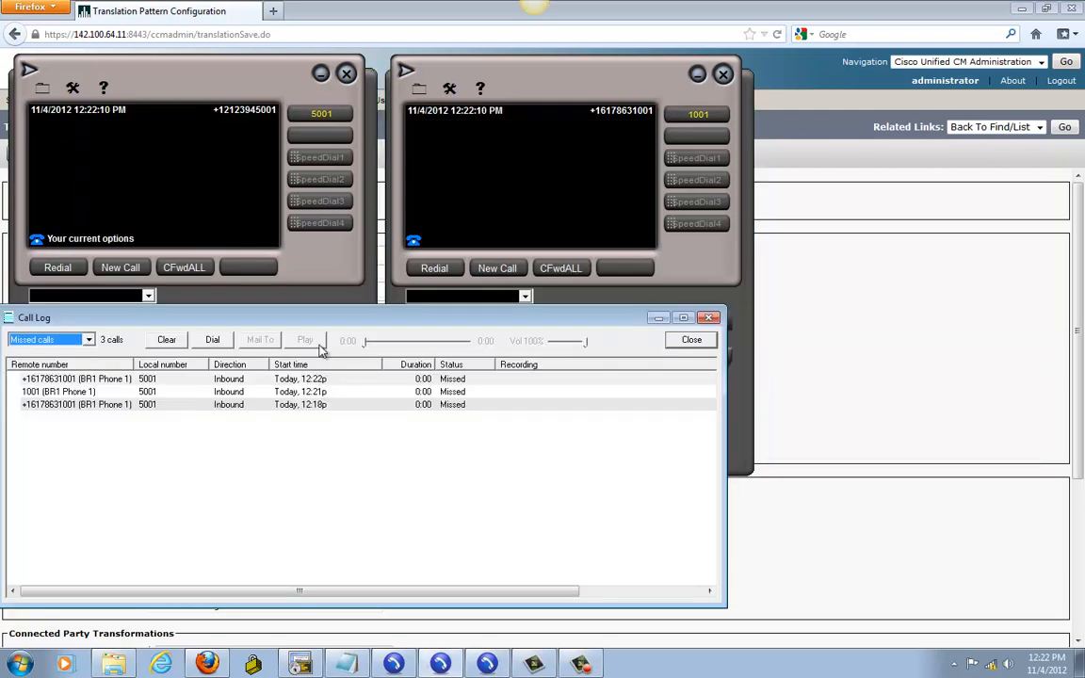
{"action": "left_click", "coordinate": [56, 379]}
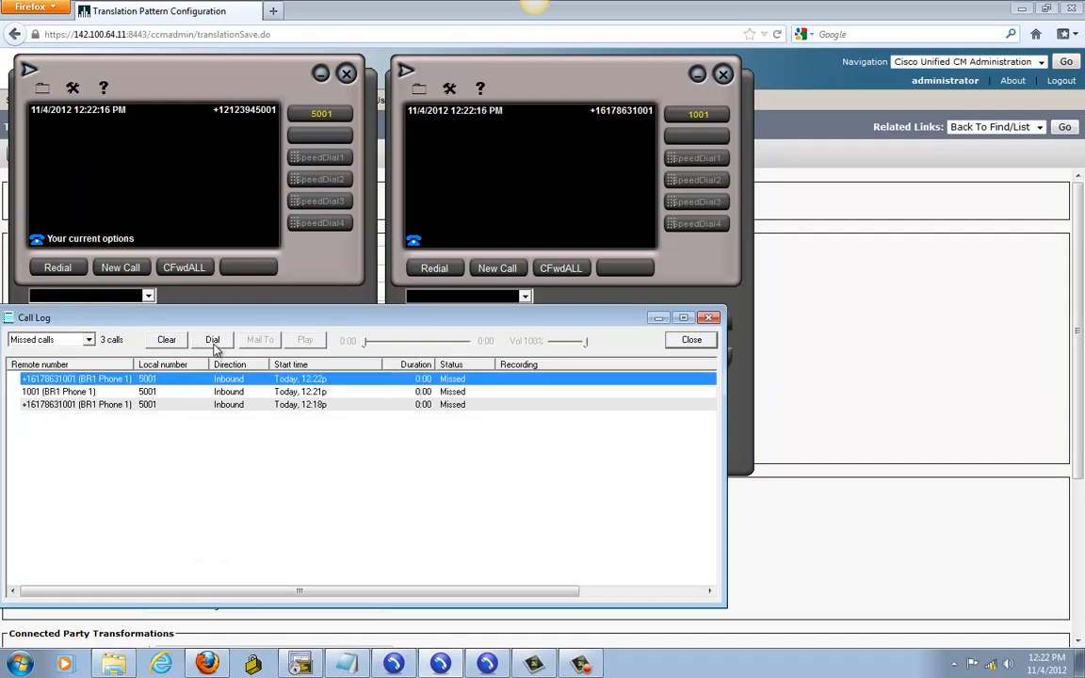
{"action": "left_click", "coordinate": [212, 341]}
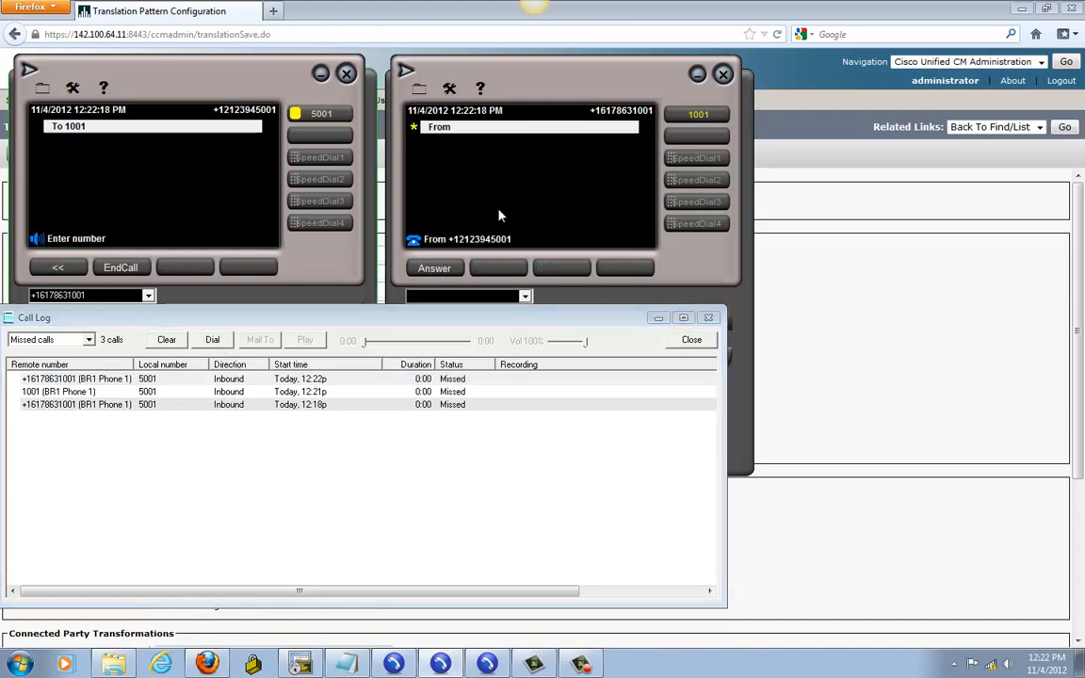
{"action": "left_click", "coordinate": [122, 269]}
{"action": "left_click", "coordinate": [693, 342]}
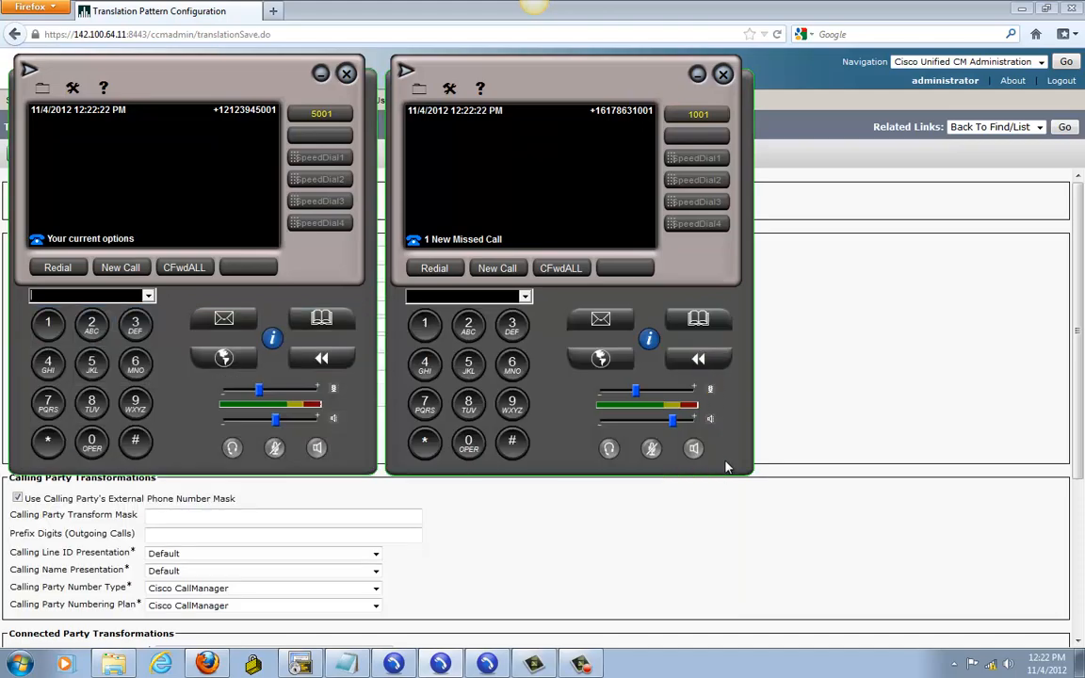
Step: Switch to the LAB notes in Notepad and review the two lab tasks, starting with Globalize Internal Phones
{"action": "left_click", "coordinate": [348, 665]}
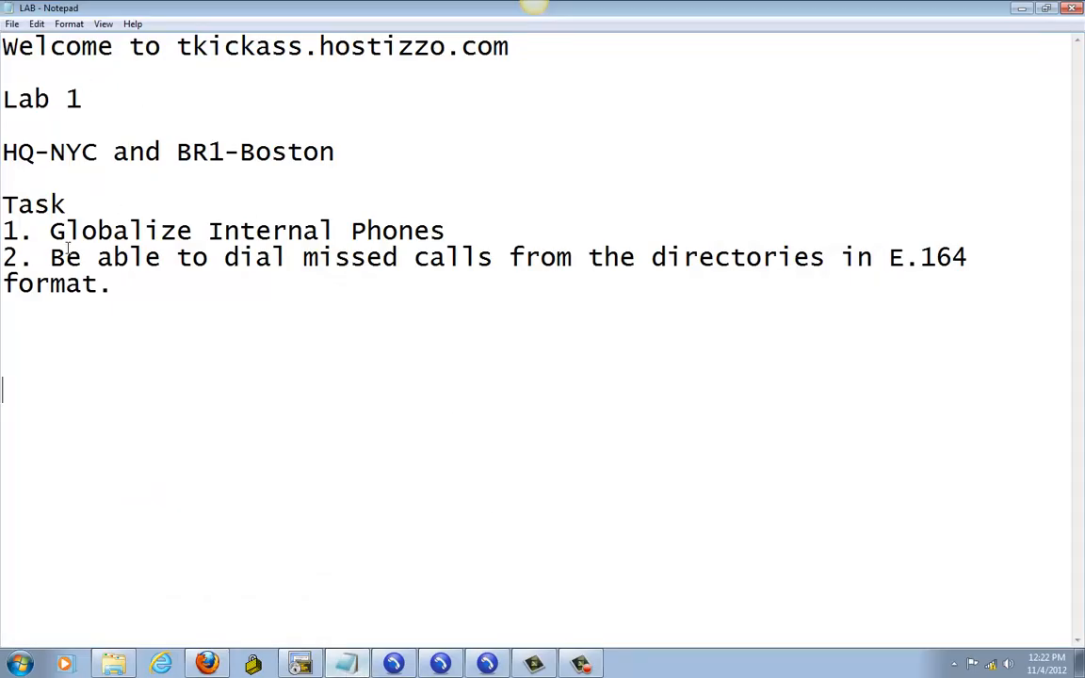
{"action": "left_click_drag", "start_coordinate": [52, 231], "coordinate": [443, 231]}
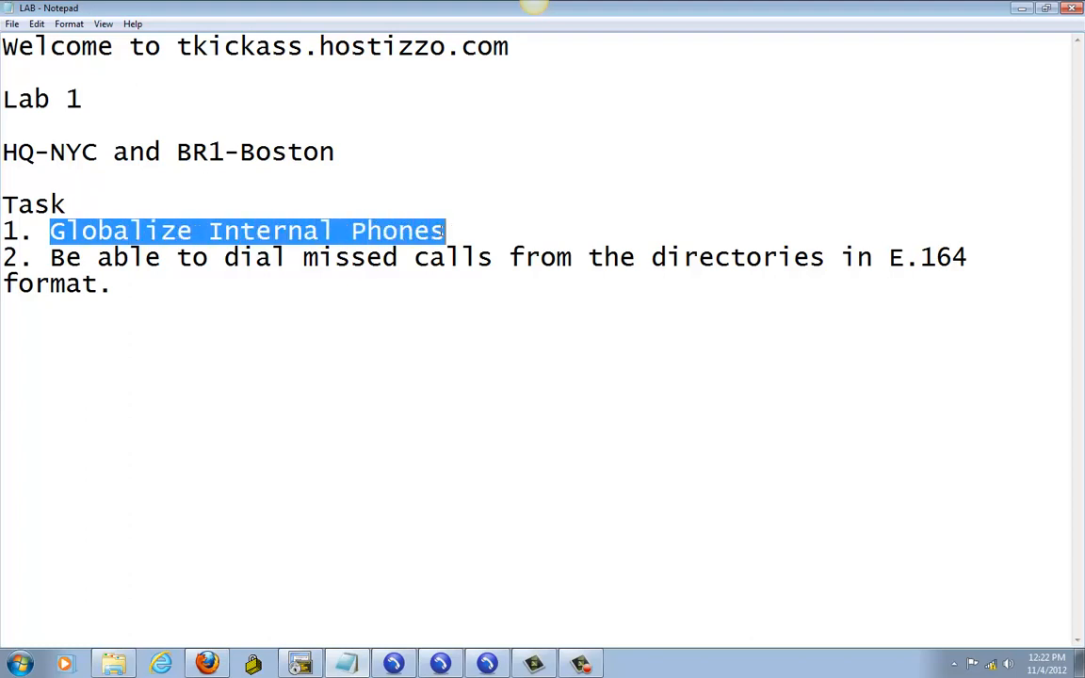
{"action": "left_click", "coordinate": [182, 284]}
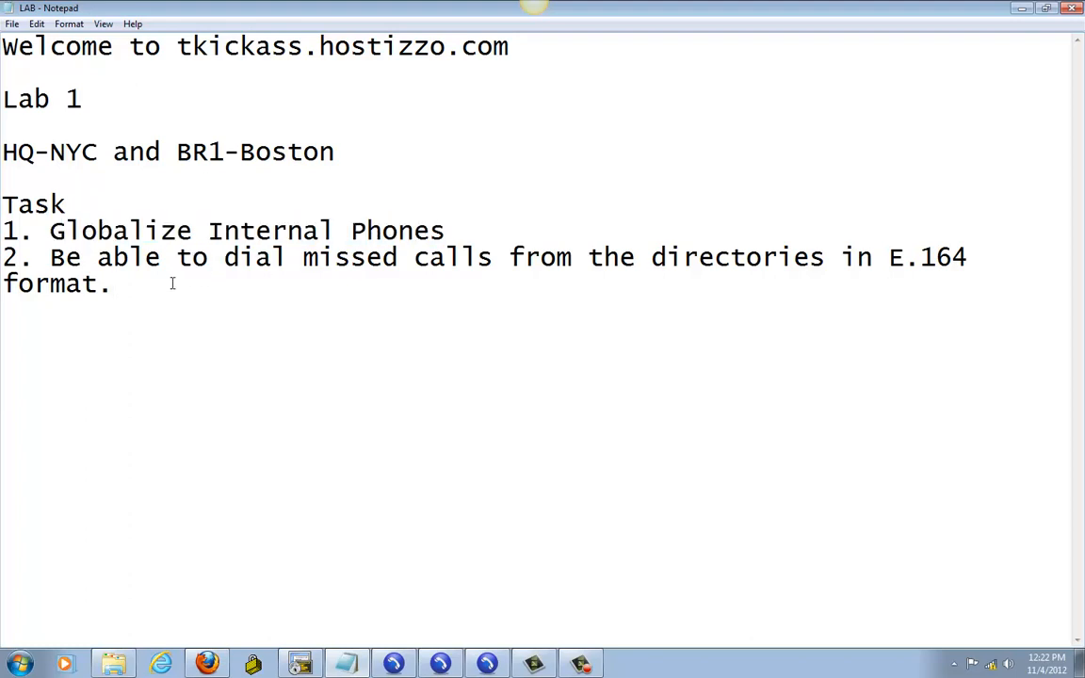